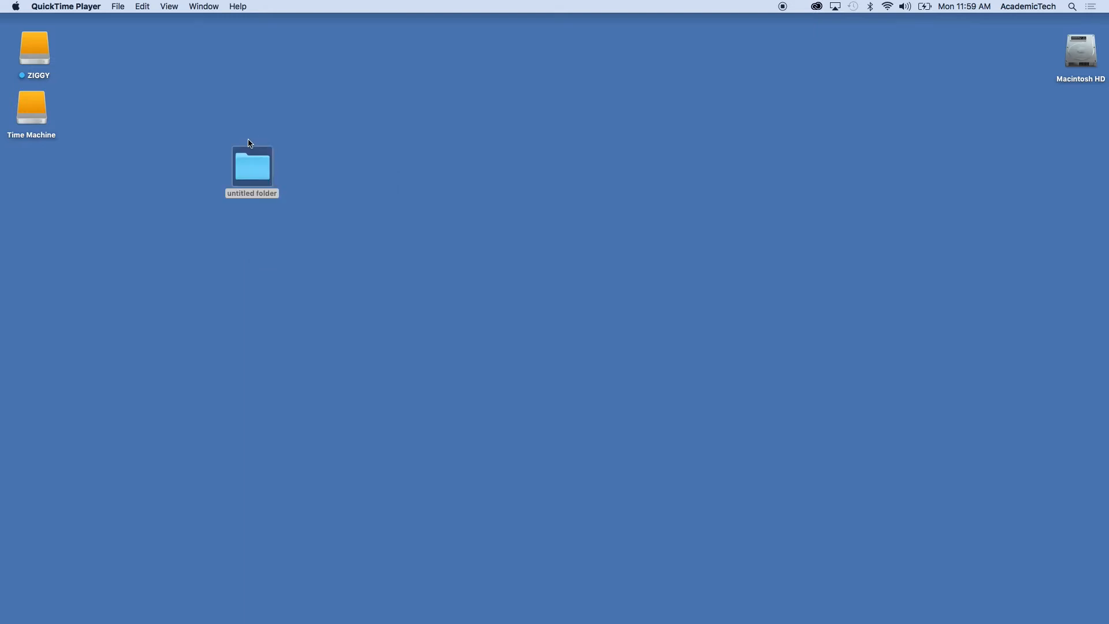
# Step: Move the untitled folder on the desktop to the Trash
pyautogui.click(253, 166)
pyautogui.press('super+BackSpace')
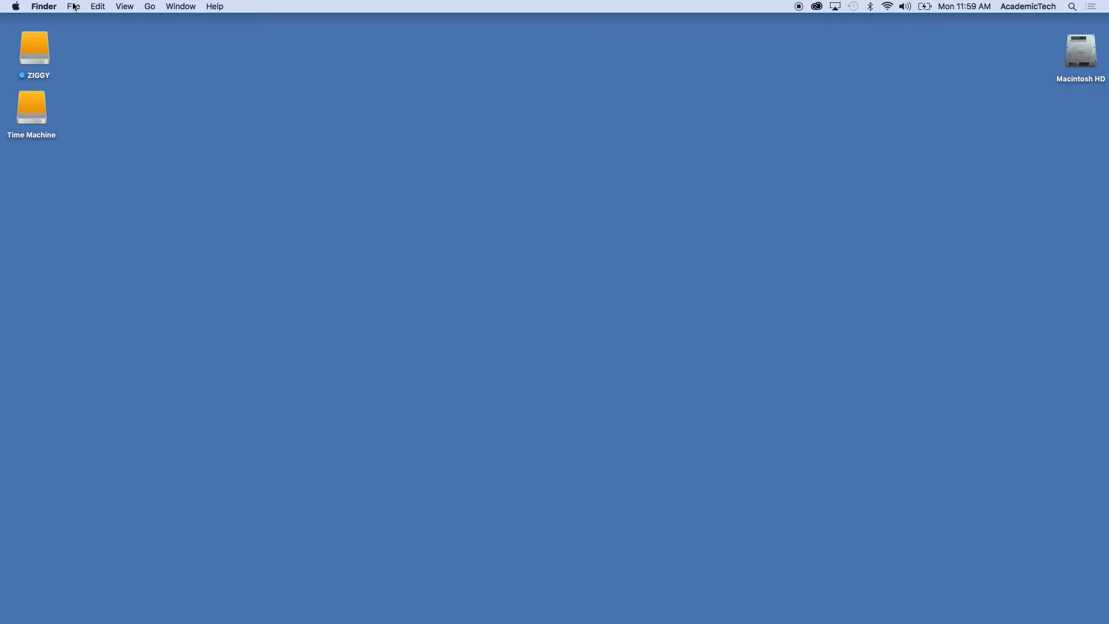
# Step: Create a new folder on the desktop, move it near the drive icons, and send it to the Trash
pyautogui.click(73, 6)
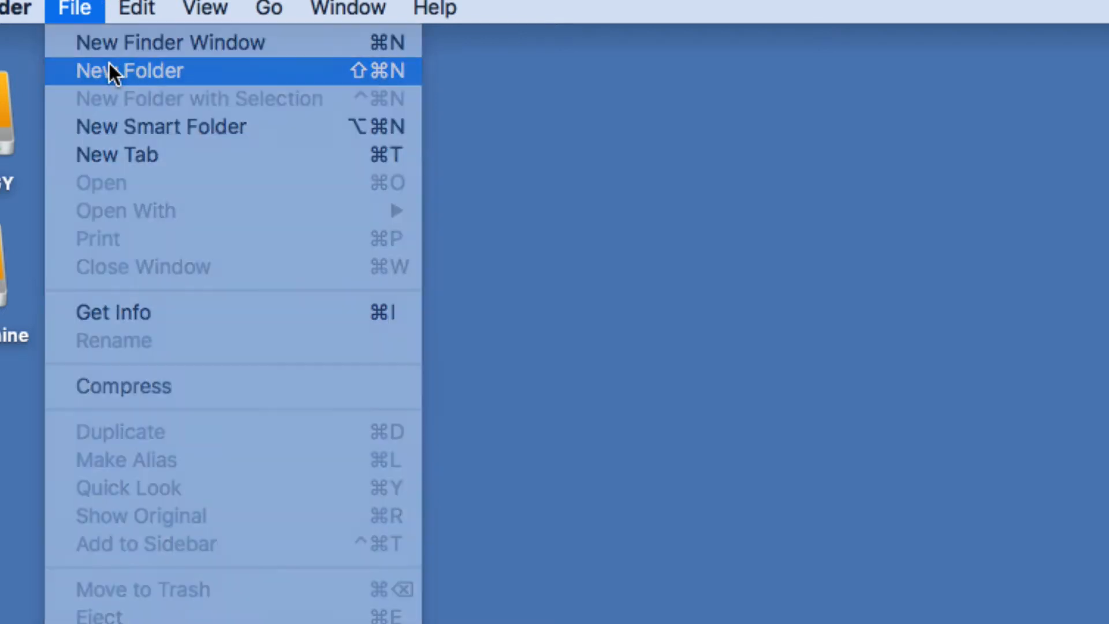
pyautogui.click(109, 68)
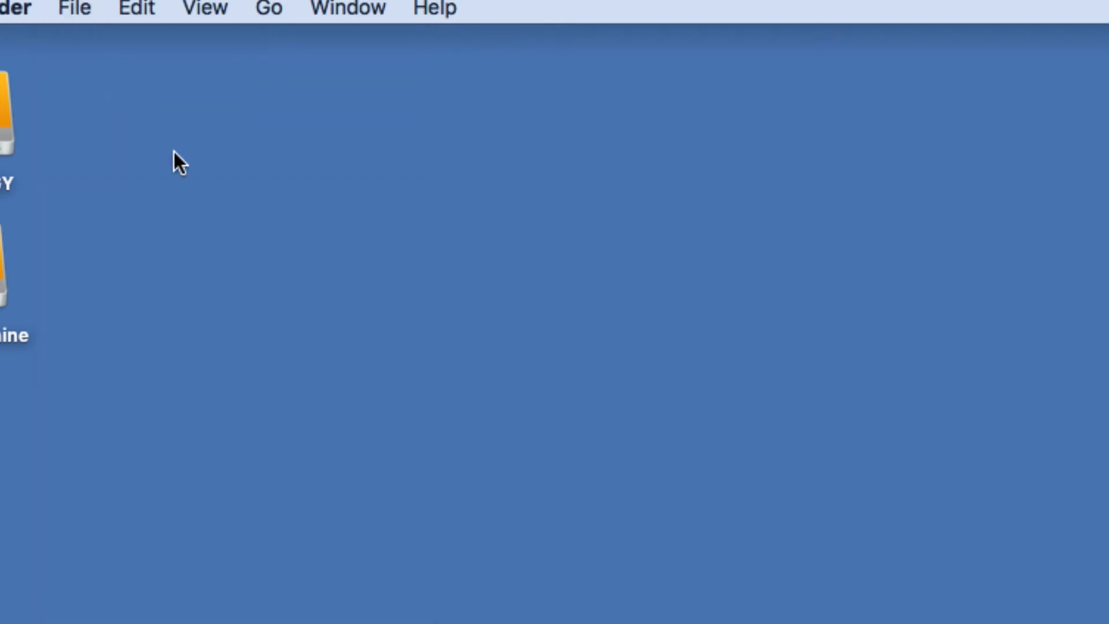
pyautogui.moveTo(1061, 173); pyautogui.dragTo(202, 135)
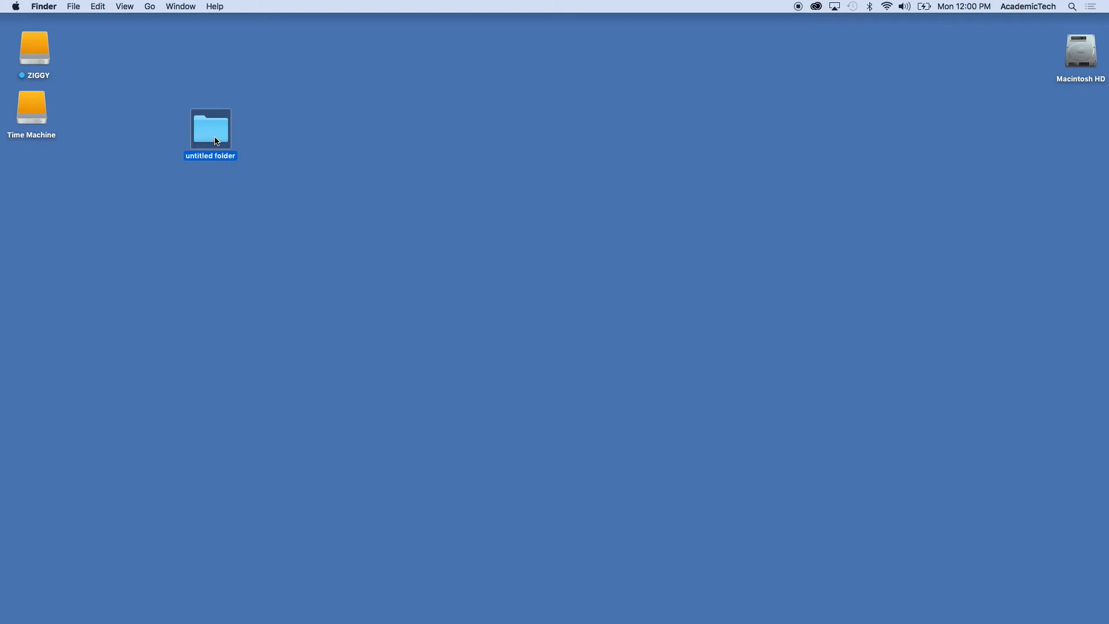
pyautogui.press('super+BackSpace')
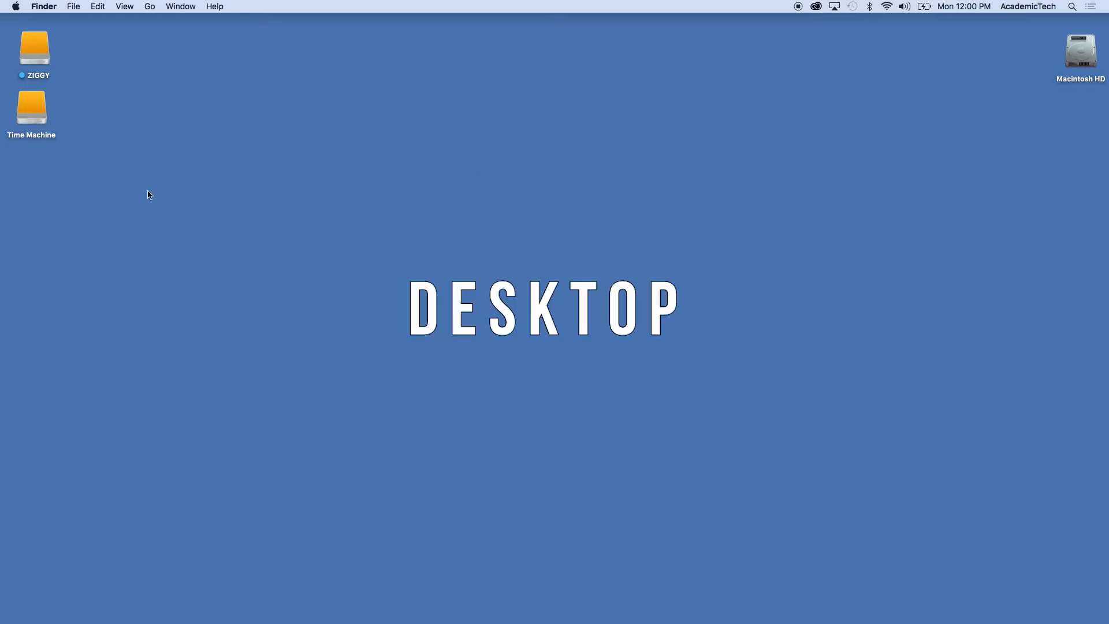
# Step: Create a new folder on the desktop and name it Music Video Project
pyautogui.rightClick(149, 195)
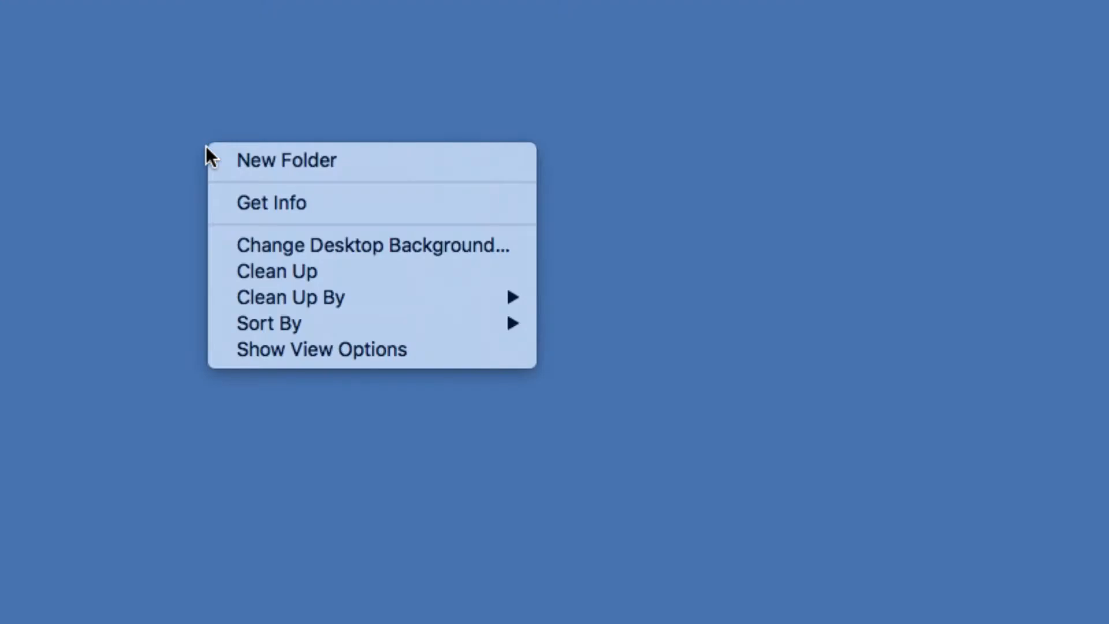
pyautogui.click(260, 161)
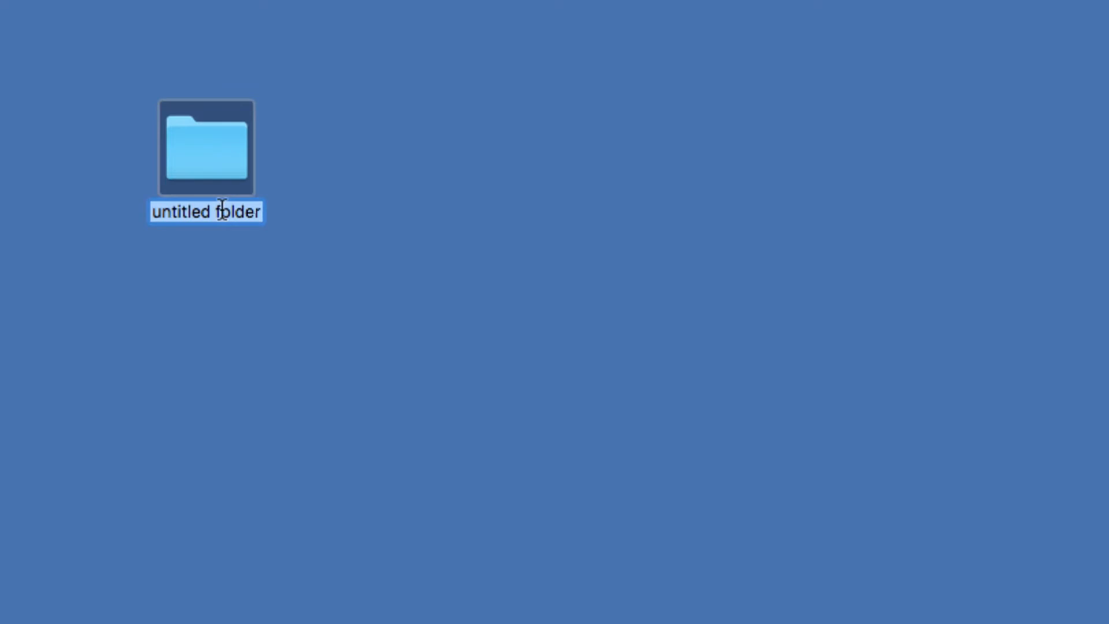
pyautogui.click(259, 212)
pyautogui.press('BackSpace')
pyautogui.press('BackSpace')
pyautogui.press('BackSpace')
pyautogui.press('BackSpace')
pyautogui.press('BackSpace')
pyautogui.press('BackSpace')
pyautogui.press('BackSpace')
pyautogui.press('BackSpace')
pyautogui.press('BackSpace')
pyautogui.press('BackSpace')
pyautogui.press('BackSpace')
pyautogui.press('BackSpace')
pyautogui.press('BackSpace')
pyautogui.press('BackSpace')
pyautogui.press('BackSpace')
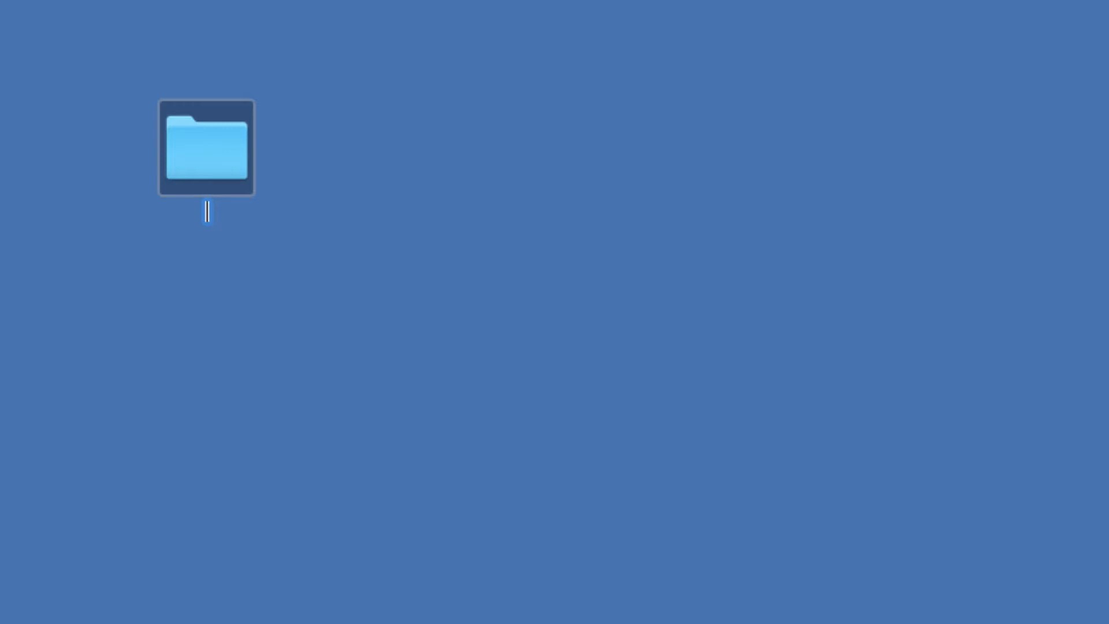
pyautogui.write('Music V')
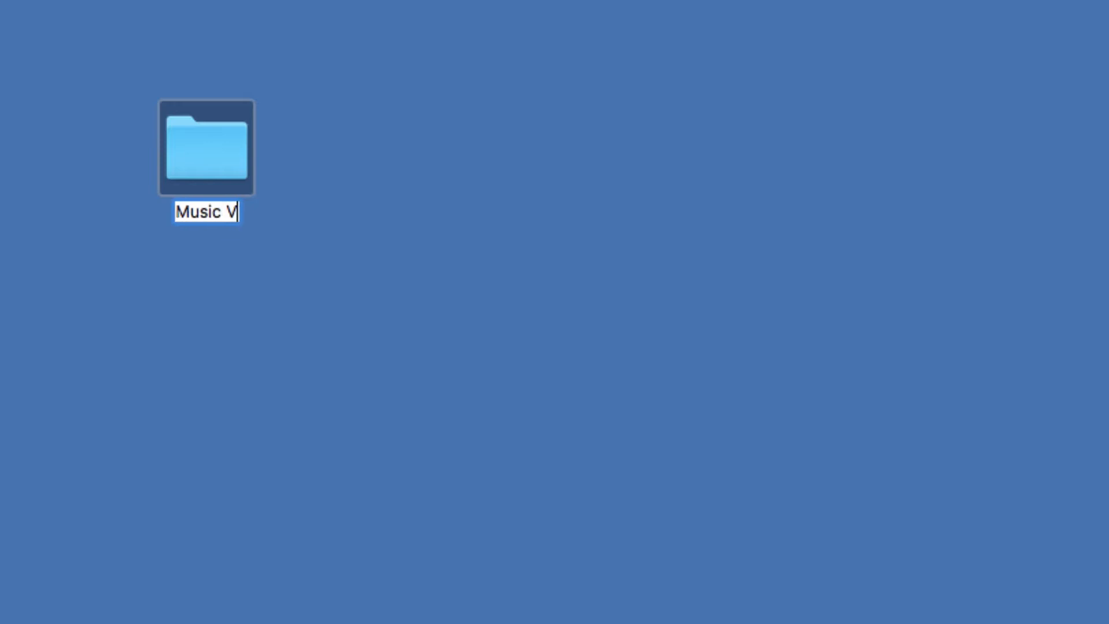
pyautogui.write('ideo Project')
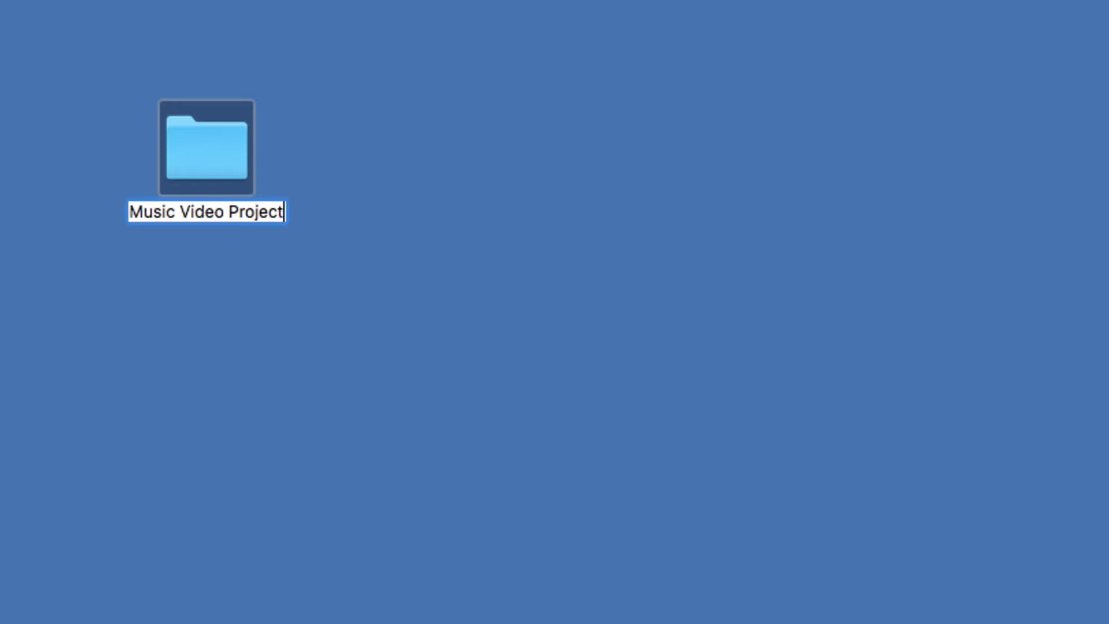
pyautogui.click(306, 281)
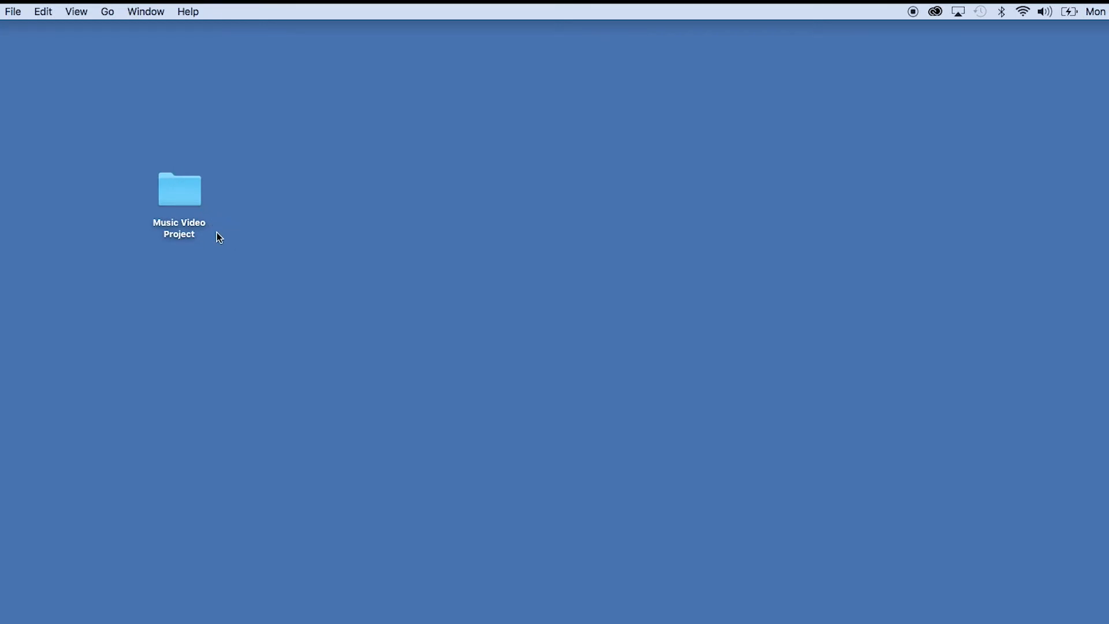
# Step: Open the Music Video Project folder and create a subfolder named Audio in it
pyautogui.doubleClick(182, 193)
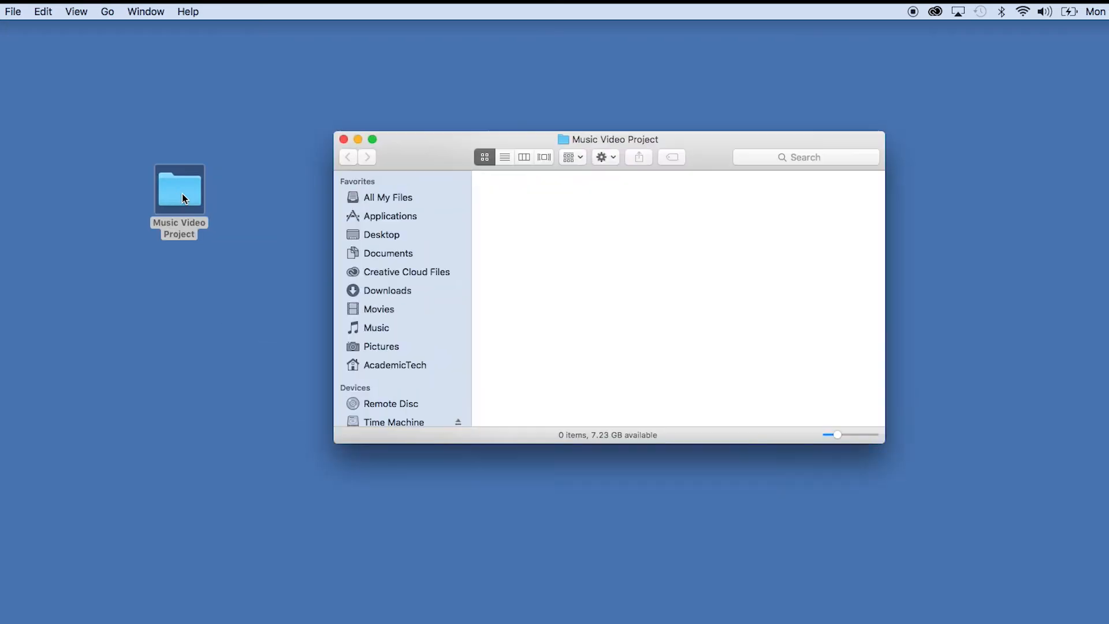
pyautogui.moveTo(458, 161); pyautogui.dragTo(374, 169)
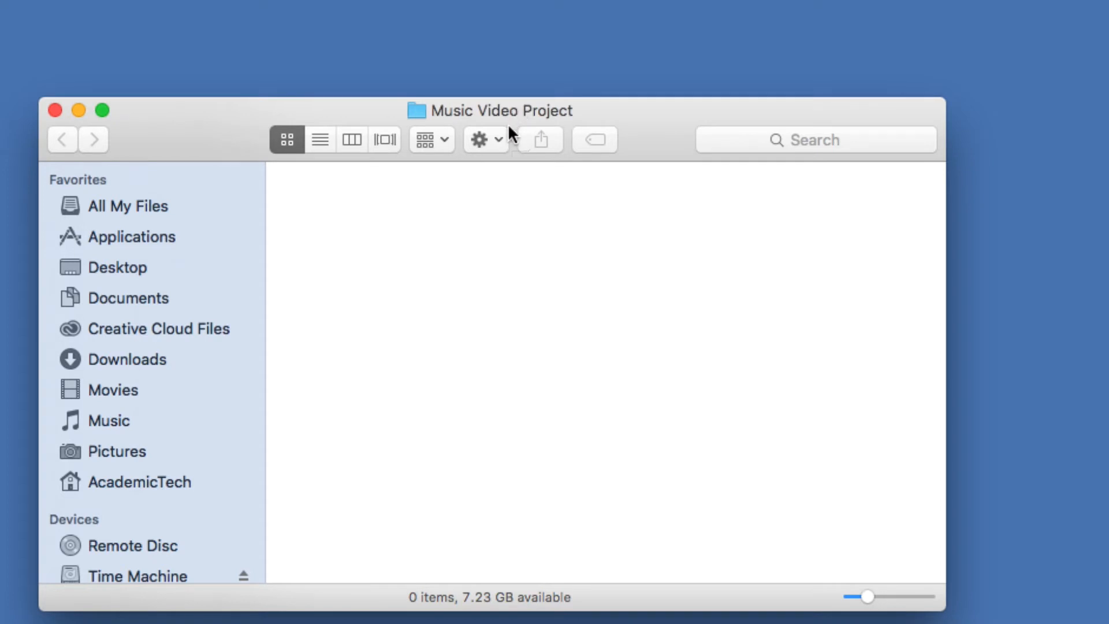
pyautogui.click(500, 139)
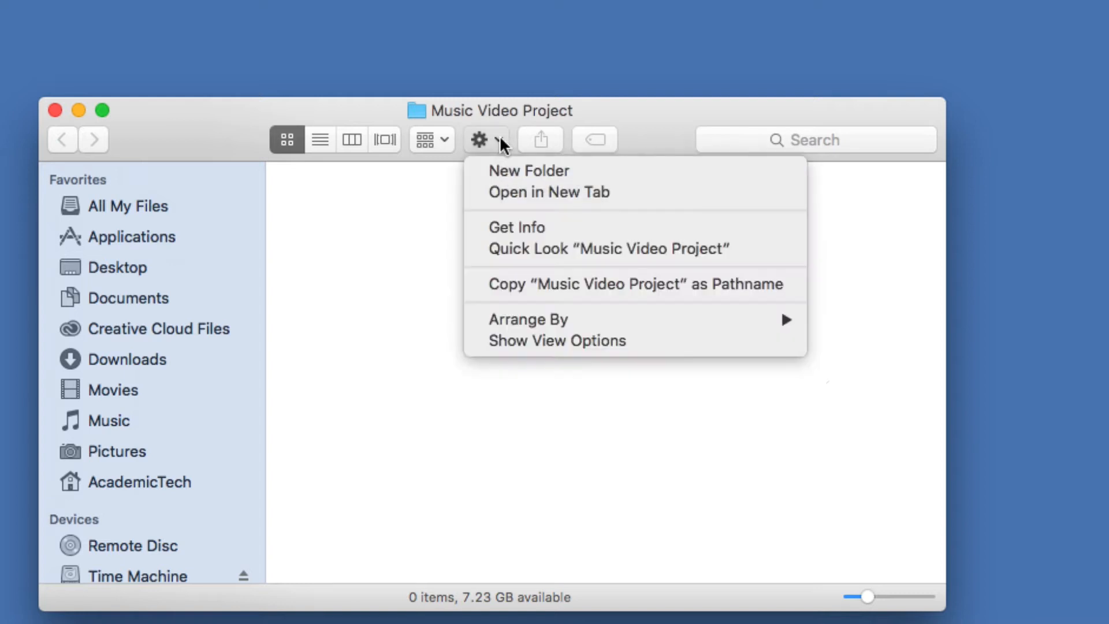
pyautogui.click(512, 169)
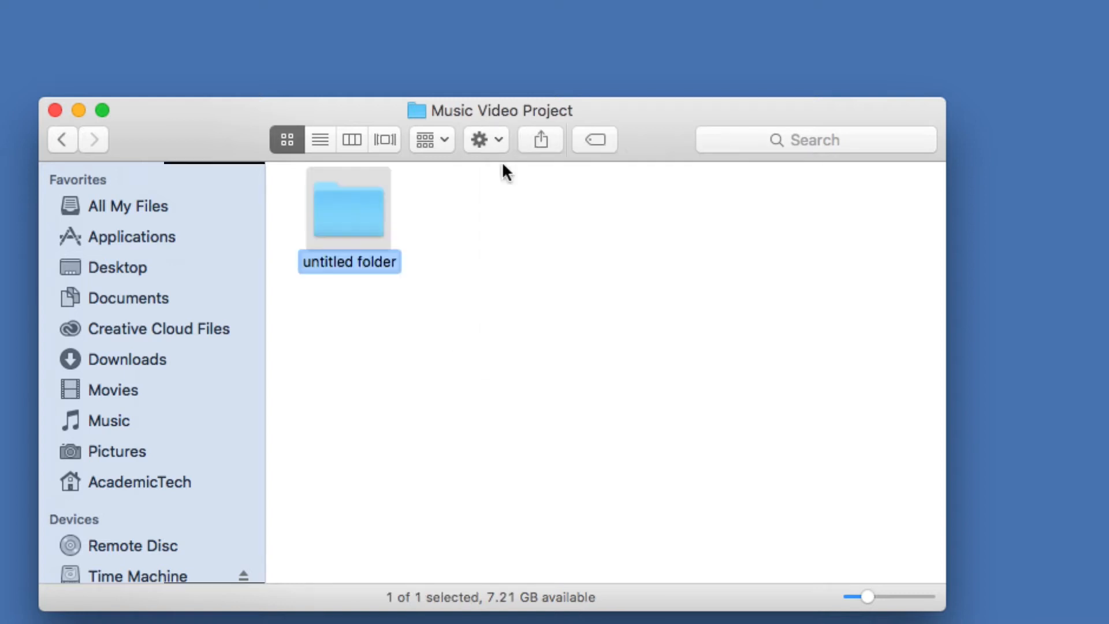
pyautogui.write('Audio')
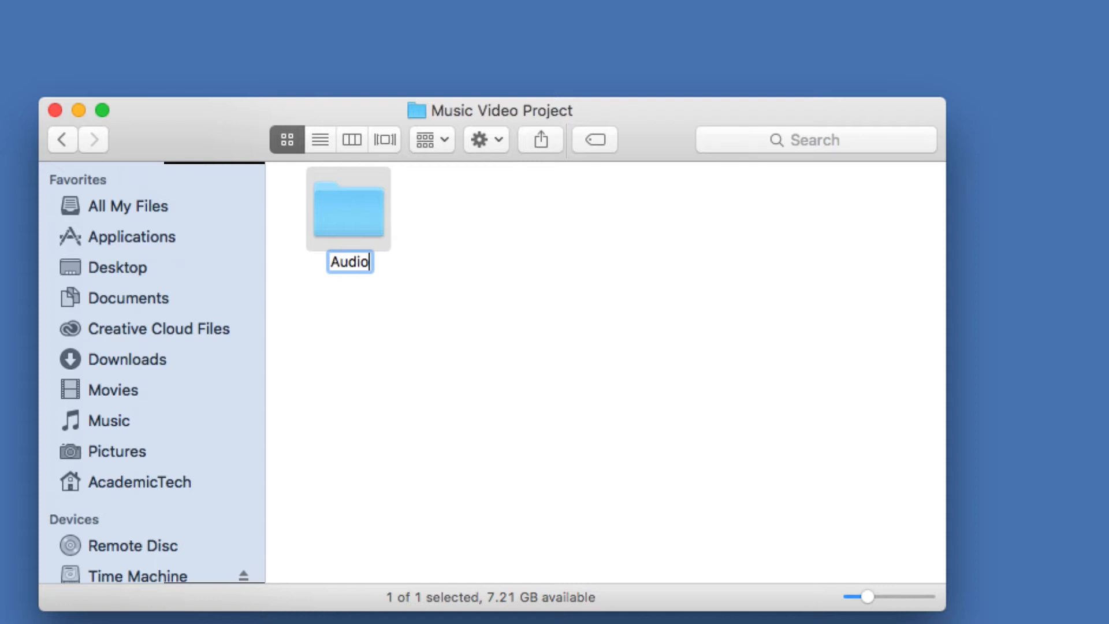
# Step: Add two more subfolders named Video and Photos to the Music Video Project folder
pyautogui.click(501, 135)
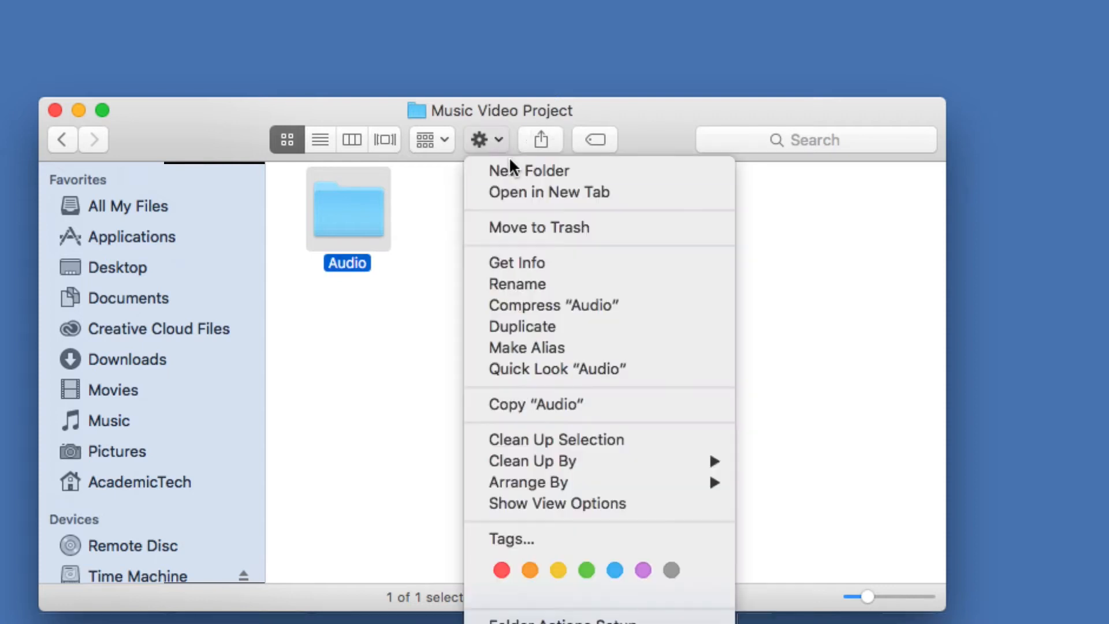
pyautogui.click(511, 164)
pyautogui.write('Video')
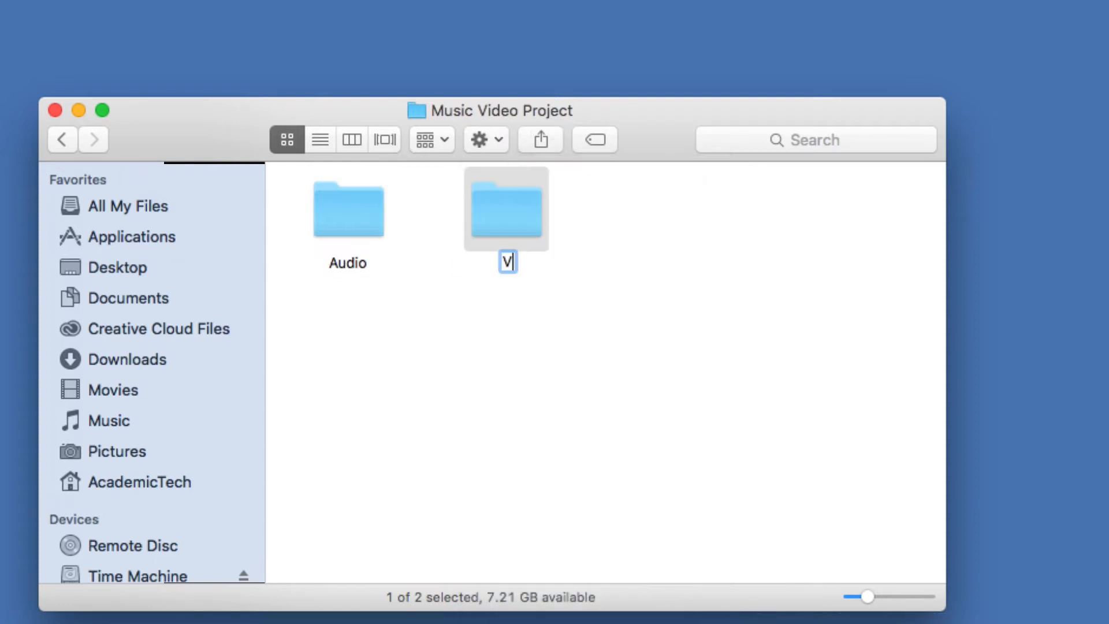
pyautogui.click(497, 134)
pyautogui.click(509, 168)
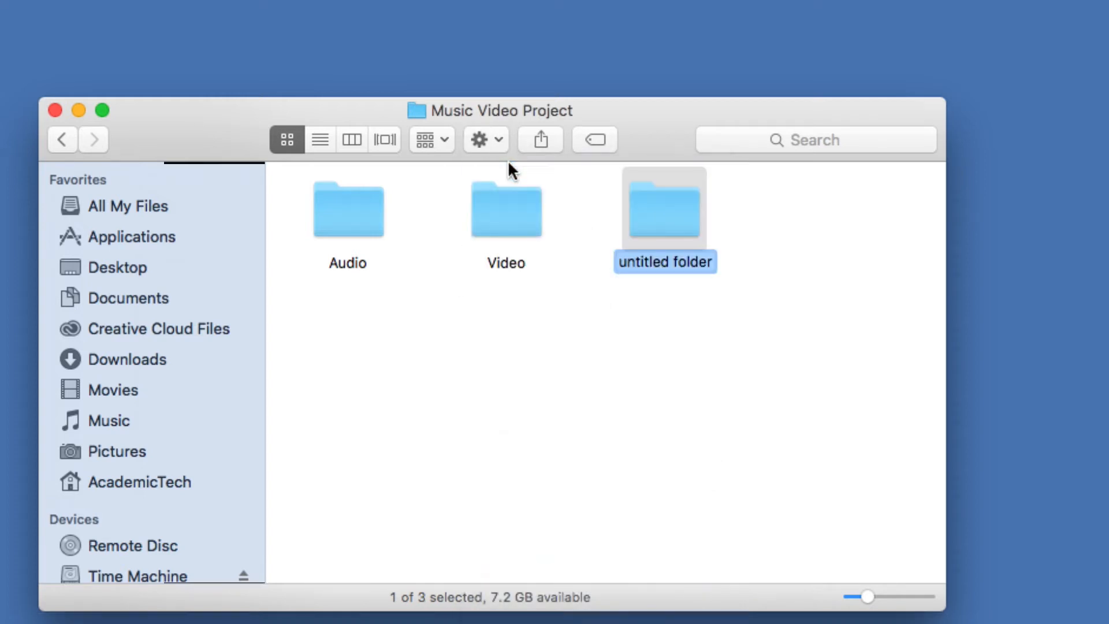
pyautogui.write('Photos')
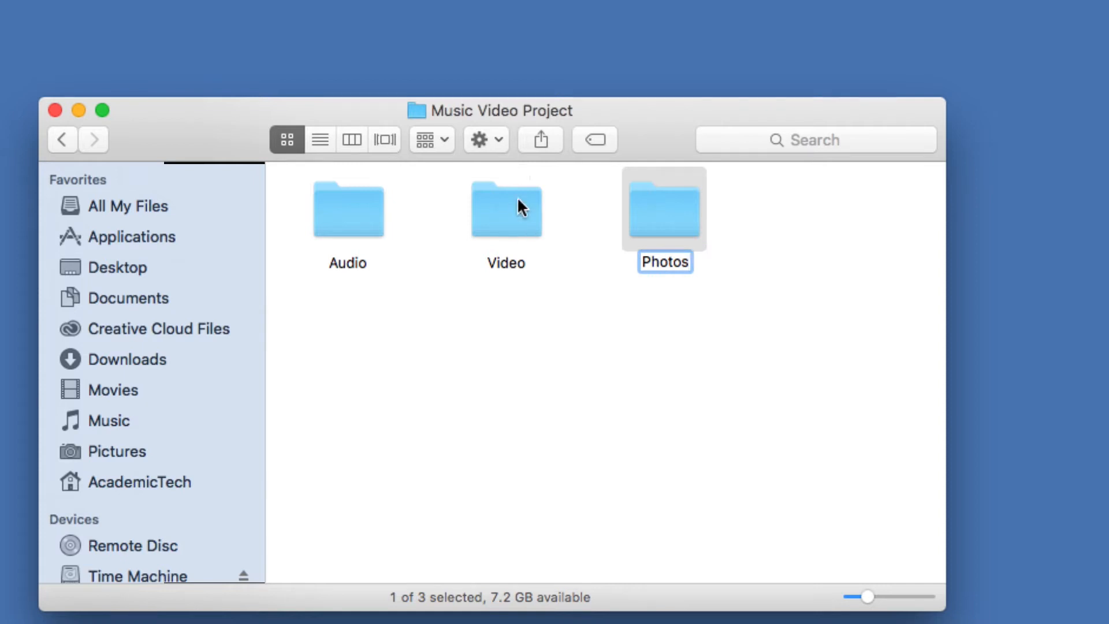
# Step: Create a fourth subfolder named Premiere Files in the Music Video Project folder
pyautogui.click(500, 140)
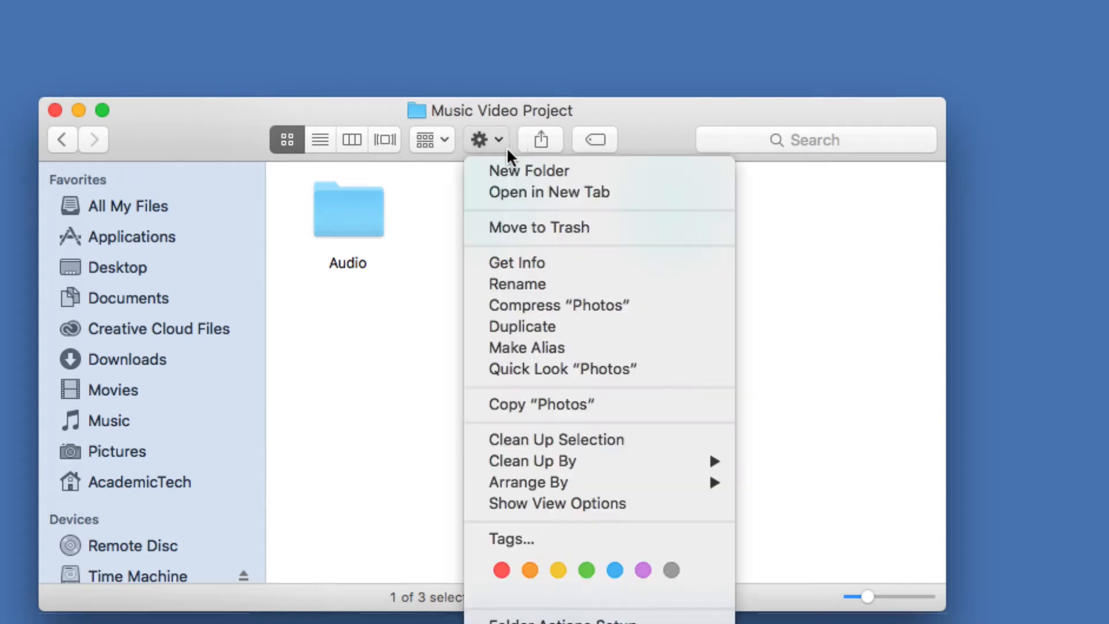
pyautogui.click(517, 168)
pyautogui.write('Premire F')
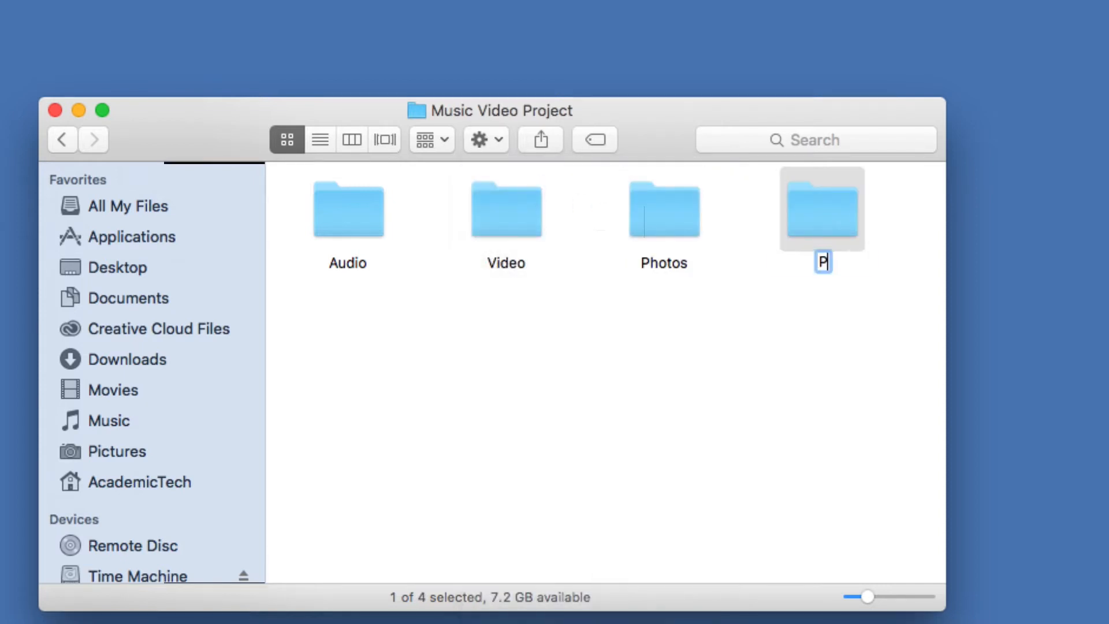
pyautogui.press('BackSpace')
pyautogui.press('BackSpace')
pyautogui.press('BackSpace')
pyautogui.press('BackSpace')
pyautogui.write('ere Files')
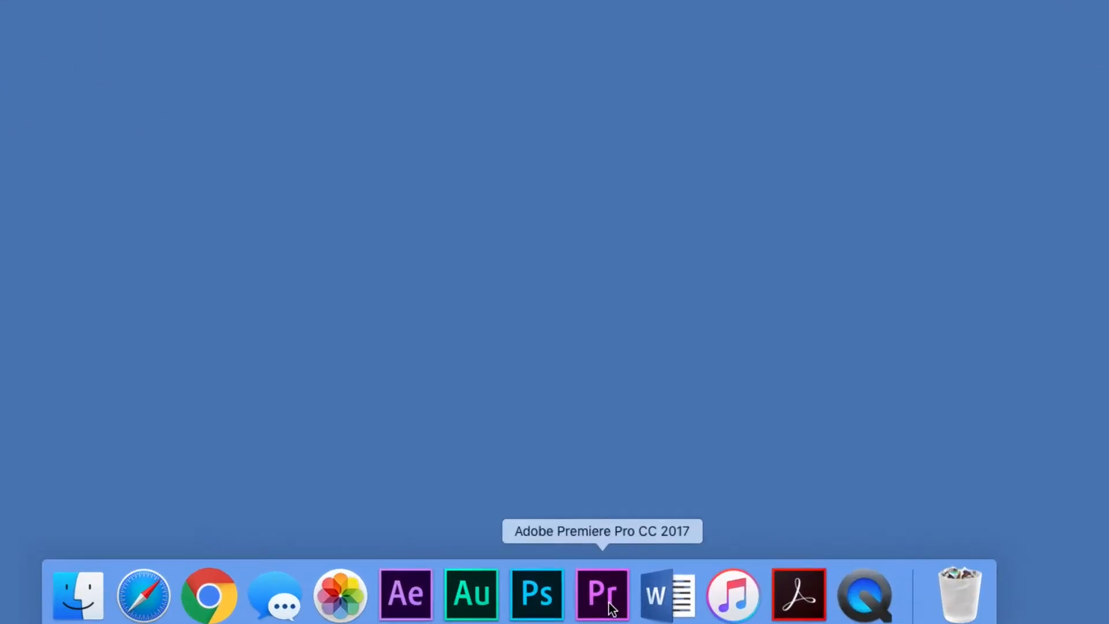
# Step: Open a new Finder window, move it clear, and display the Applications folder
pyautogui.click(70, 6)
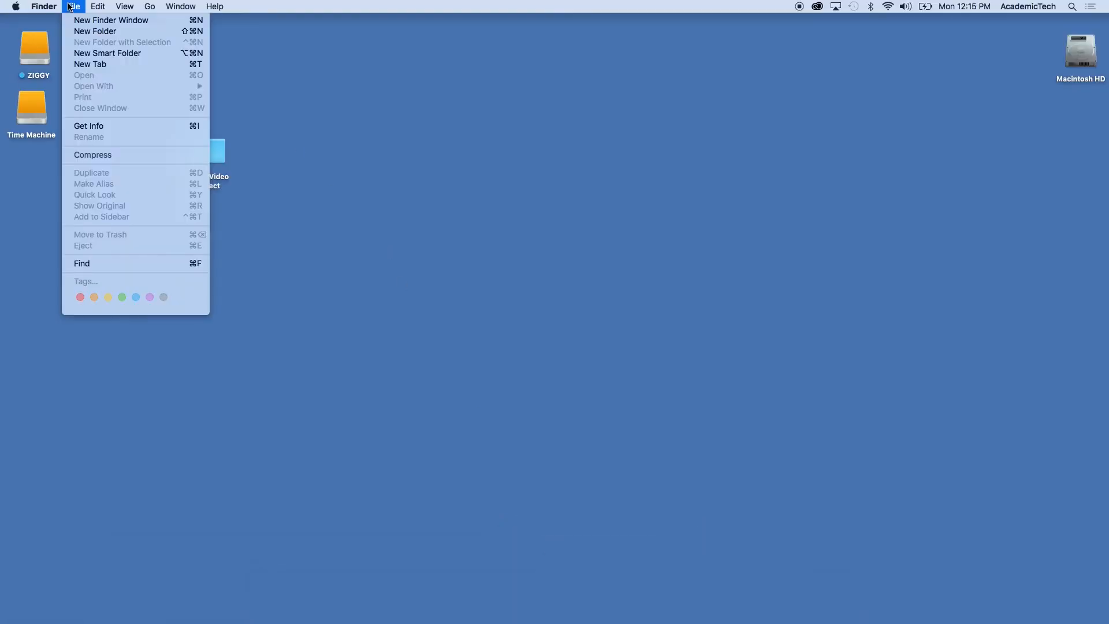
pyautogui.click(102, 23)
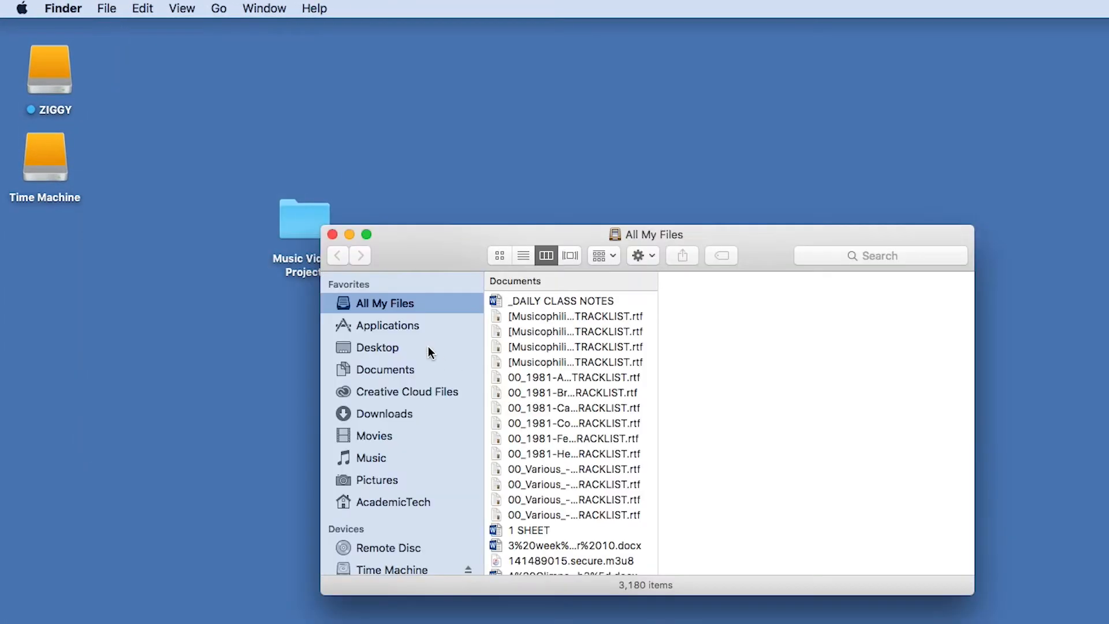
pyautogui.moveTo(424, 251); pyautogui.dragTo(353, 197)
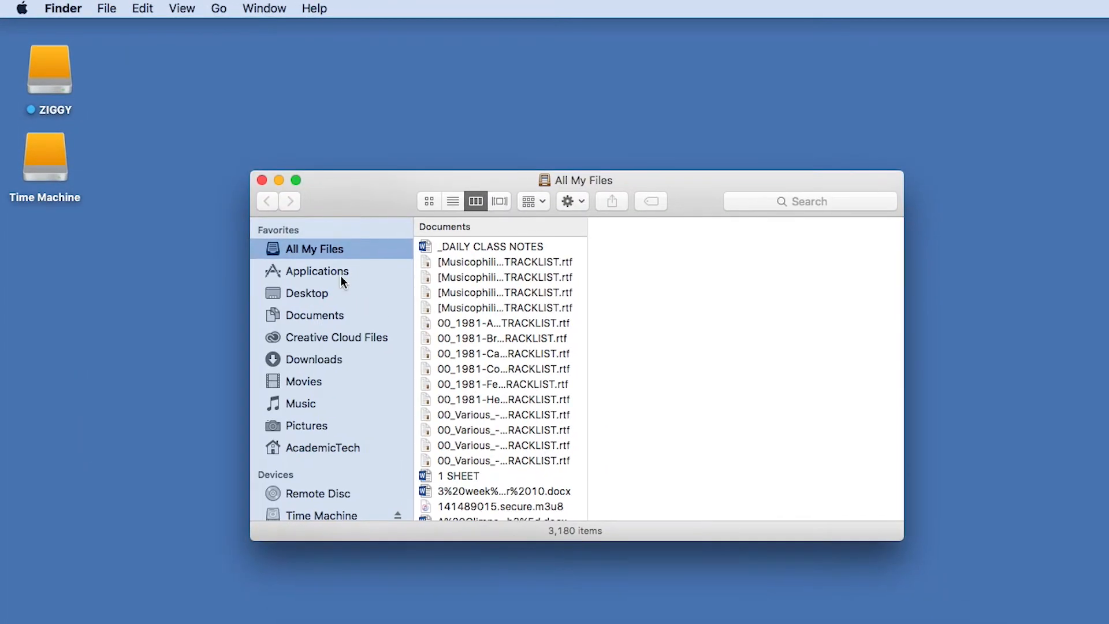
pyautogui.click(340, 275)
# Step: Launch Adobe Premiere Pro CC 2017 from its folder in Applications and close the Finder window
pyautogui.scroll(-5, 469, 338)
pyautogui.scroll(-5, 482, 370)
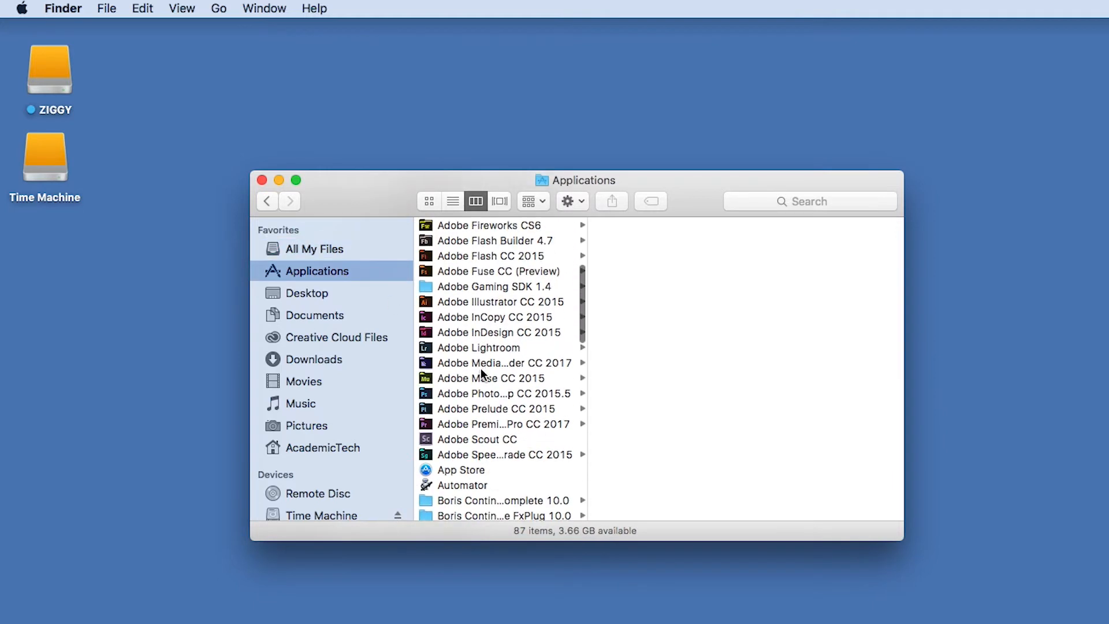
pyautogui.click(476, 424)
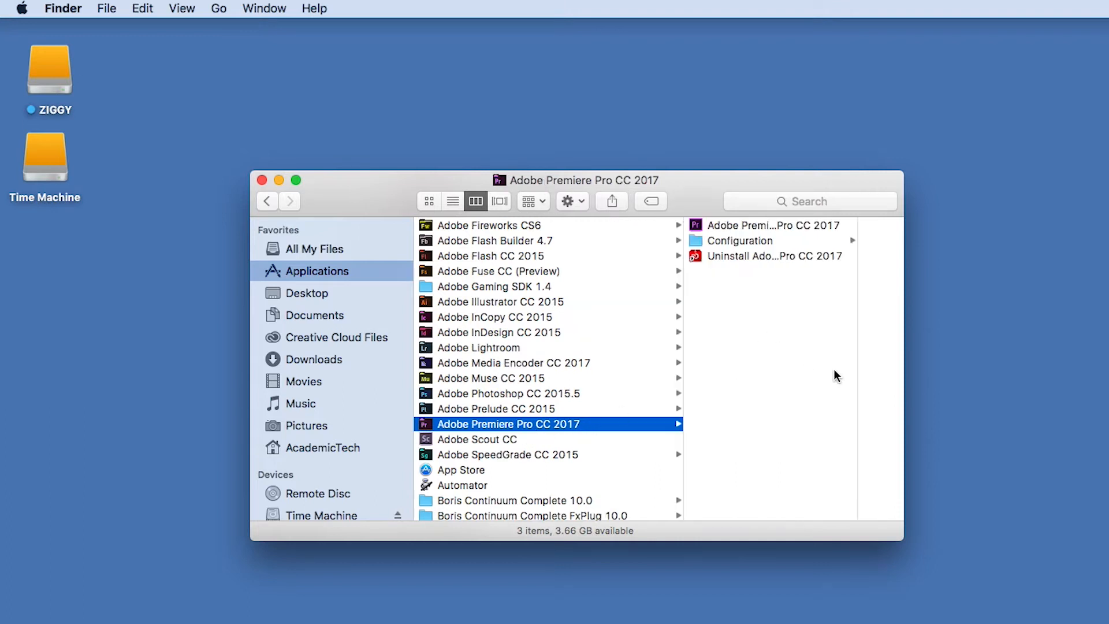
pyautogui.moveTo(859, 365); pyautogui.dragTo(965, 363)
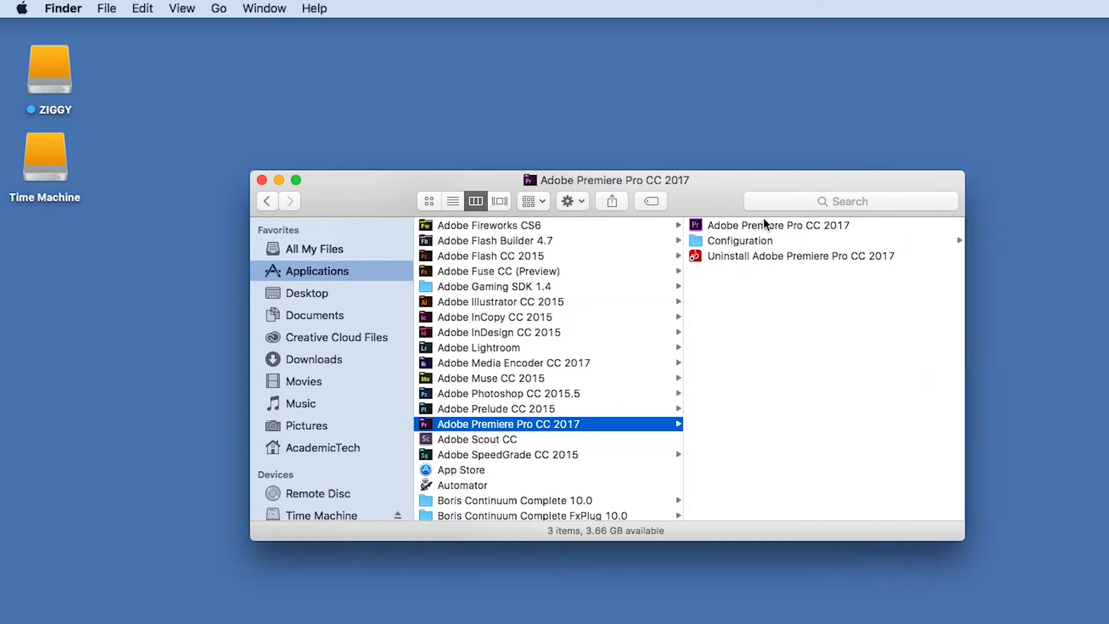
pyautogui.click(769, 226)
pyautogui.doubleClick(652, 226)
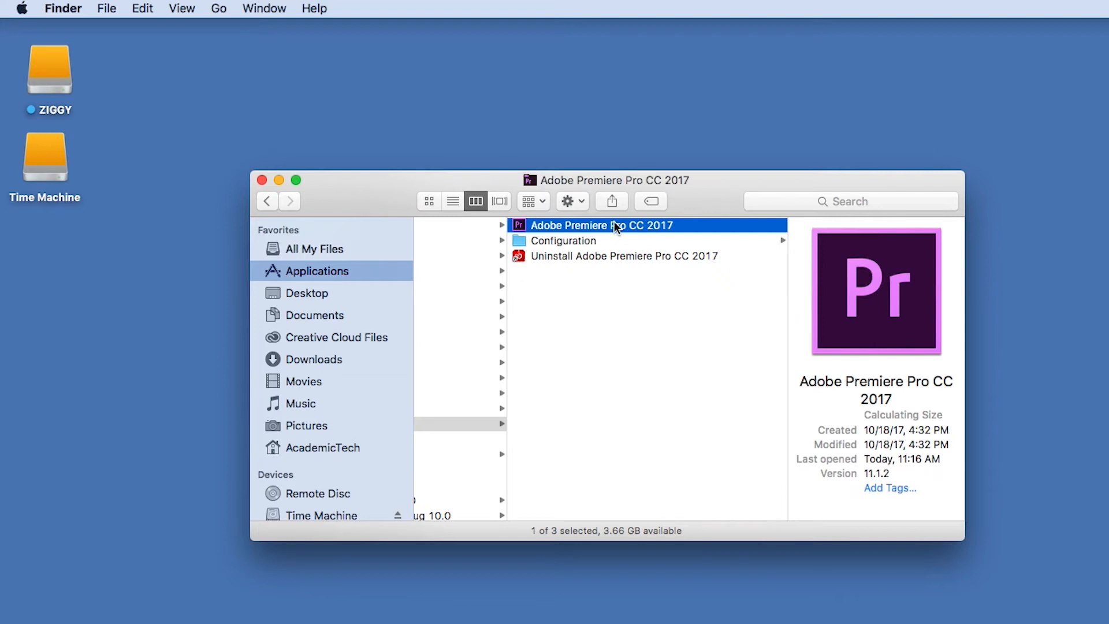
pyautogui.click(262, 179)
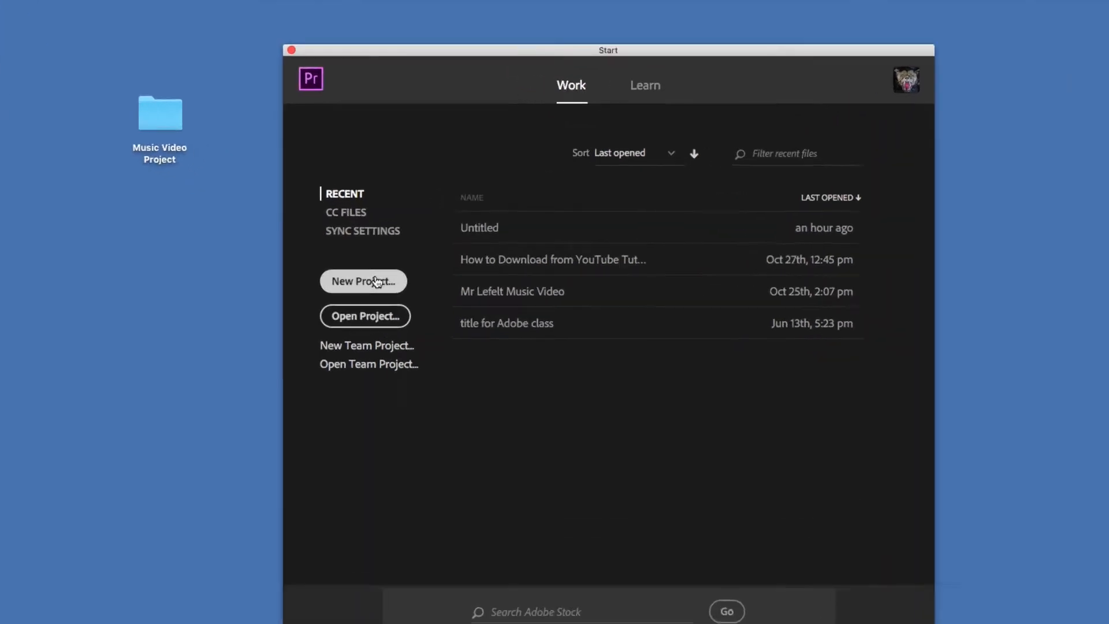
# Step: Start a new Premiere Pro project and name it Music Video
pyautogui.click(378, 281)
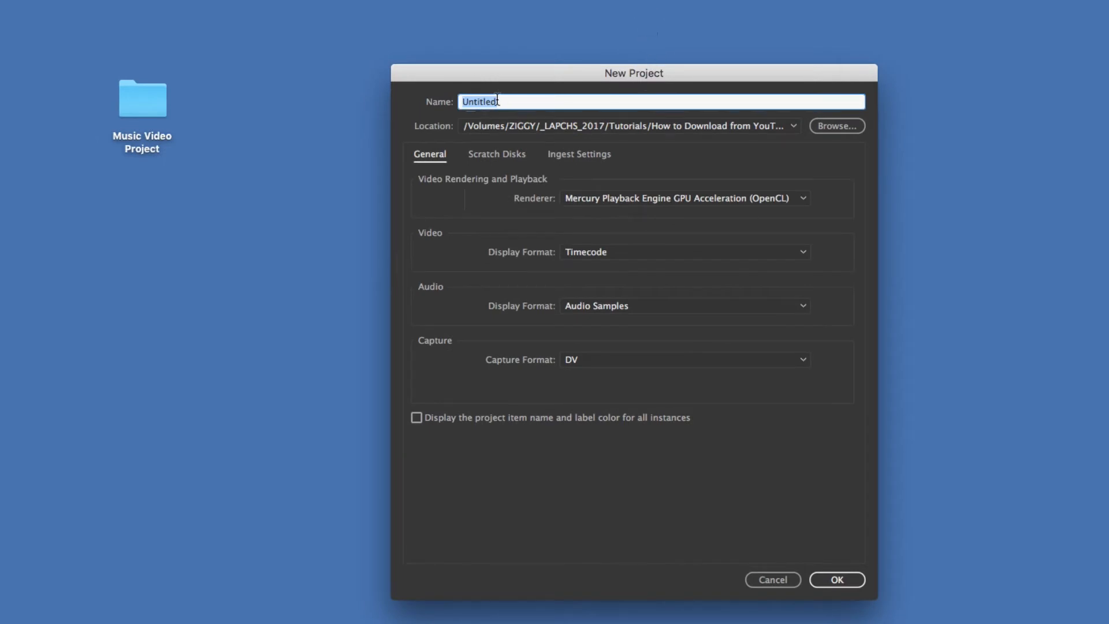
pyautogui.write('Music Video')
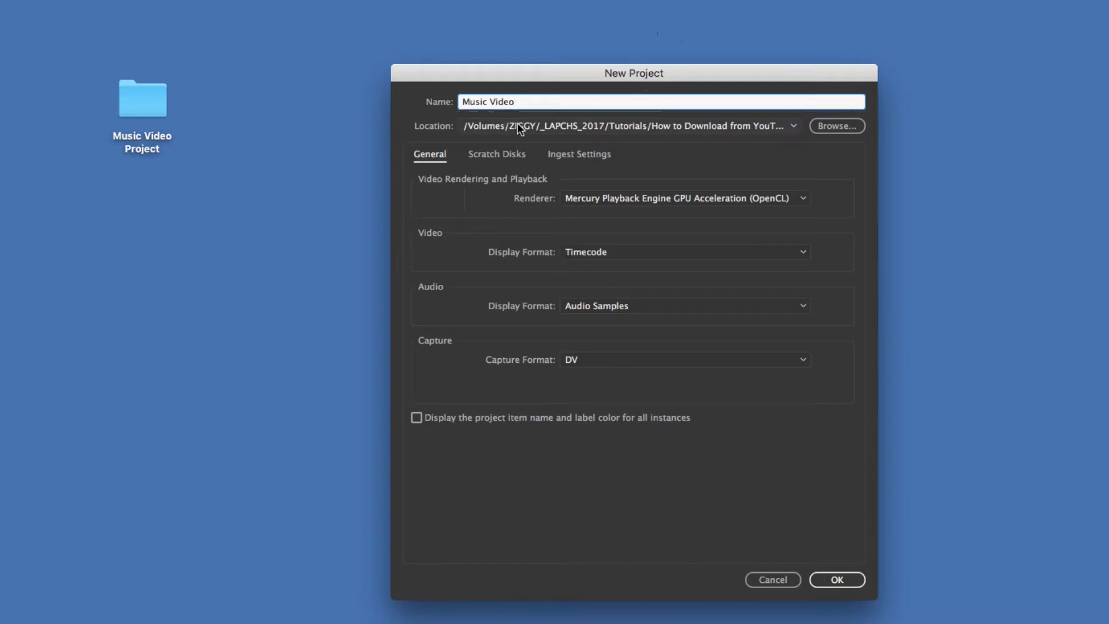
# Step: Set the project location to the Premiere Files folder inside Music Video Project on the desktop and create the project
pyautogui.click(850, 127)
pyautogui.click(838, 127)
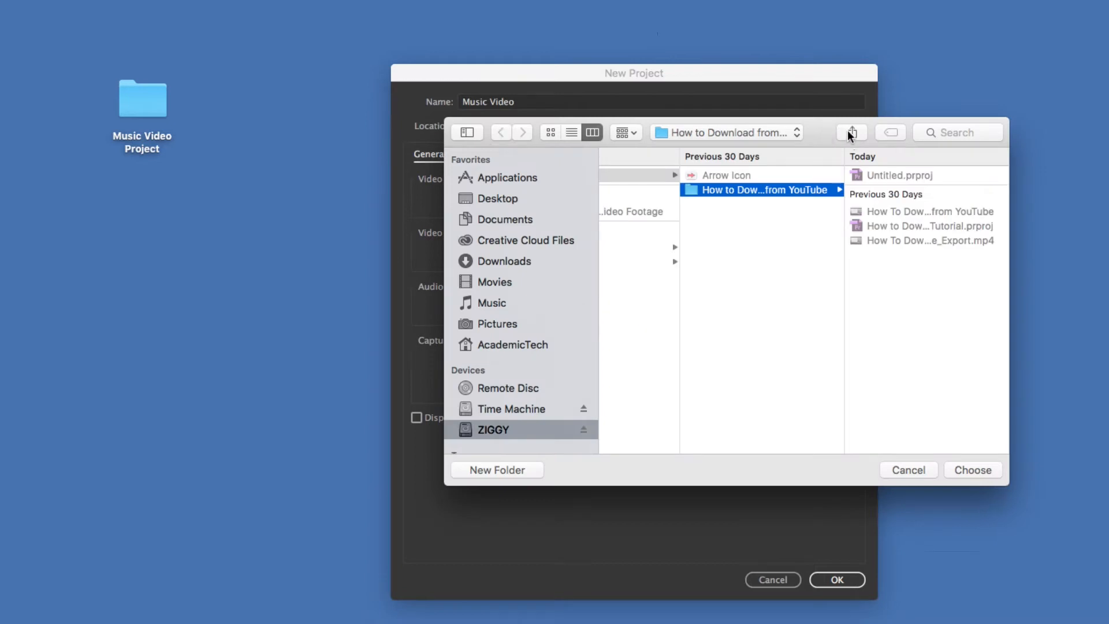
pyautogui.moveTo(822, 124); pyautogui.dragTo(733, 113)
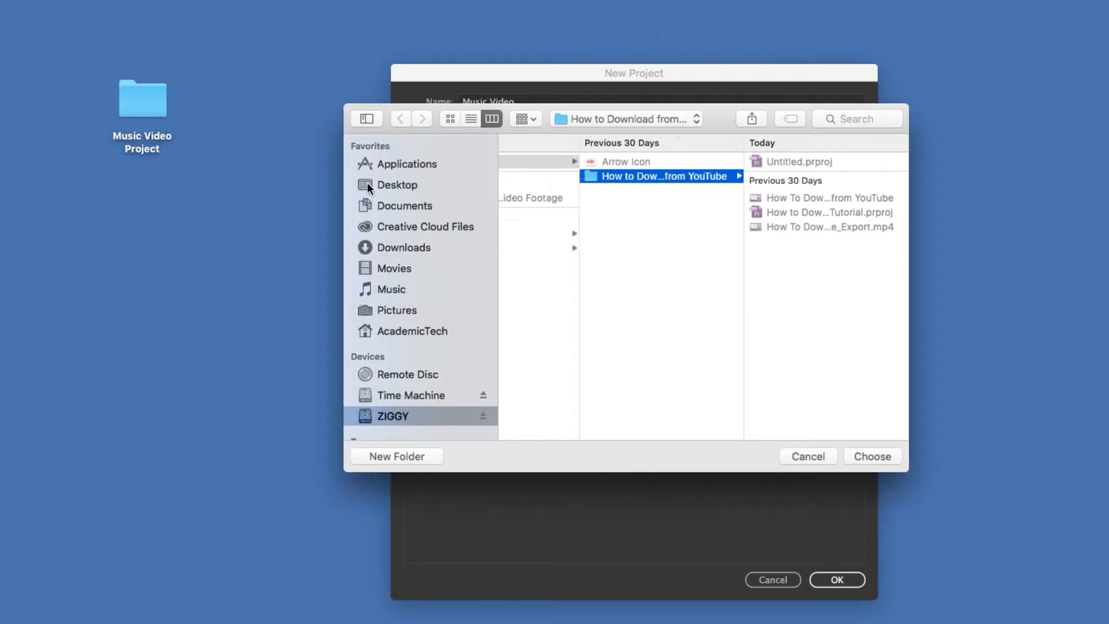
pyautogui.click(408, 186)
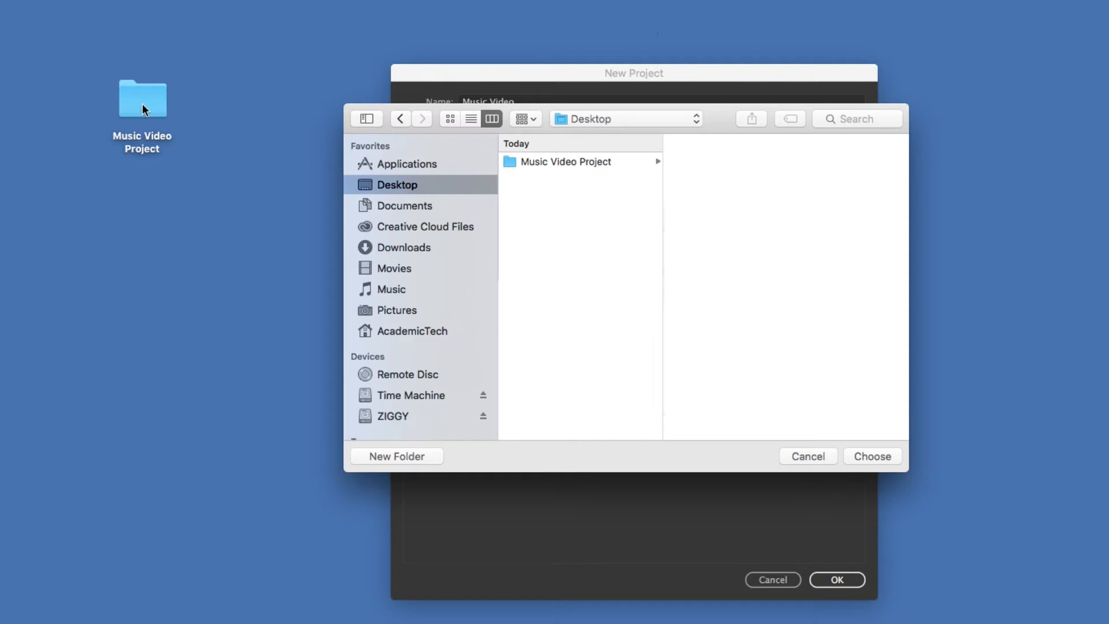
pyautogui.click(566, 161)
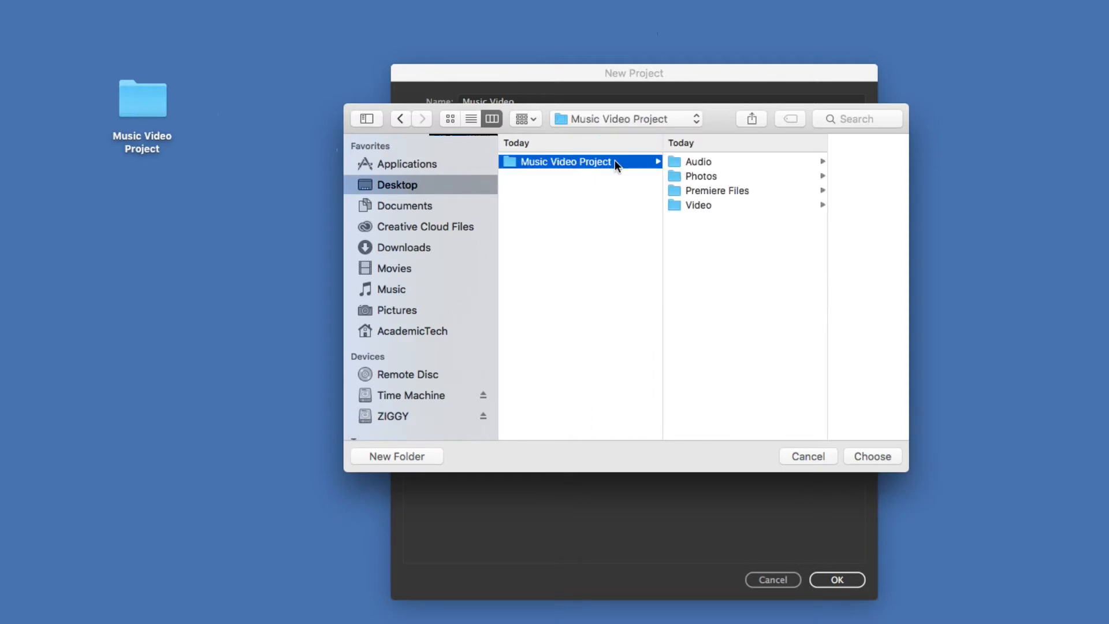
pyautogui.click(724, 192)
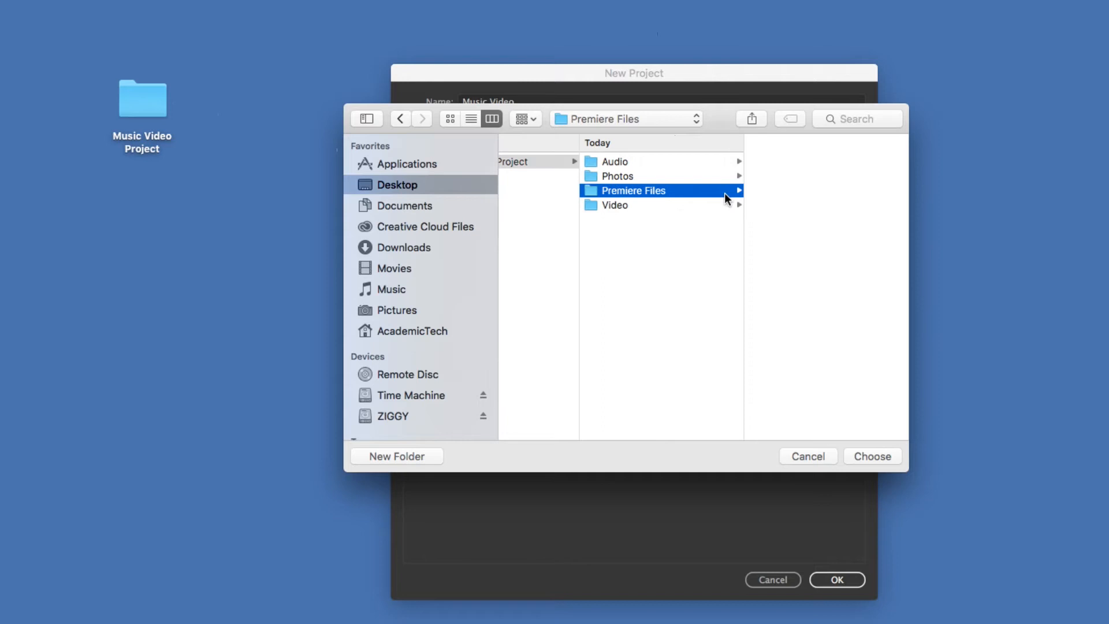
pyautogui.click(872, 455)
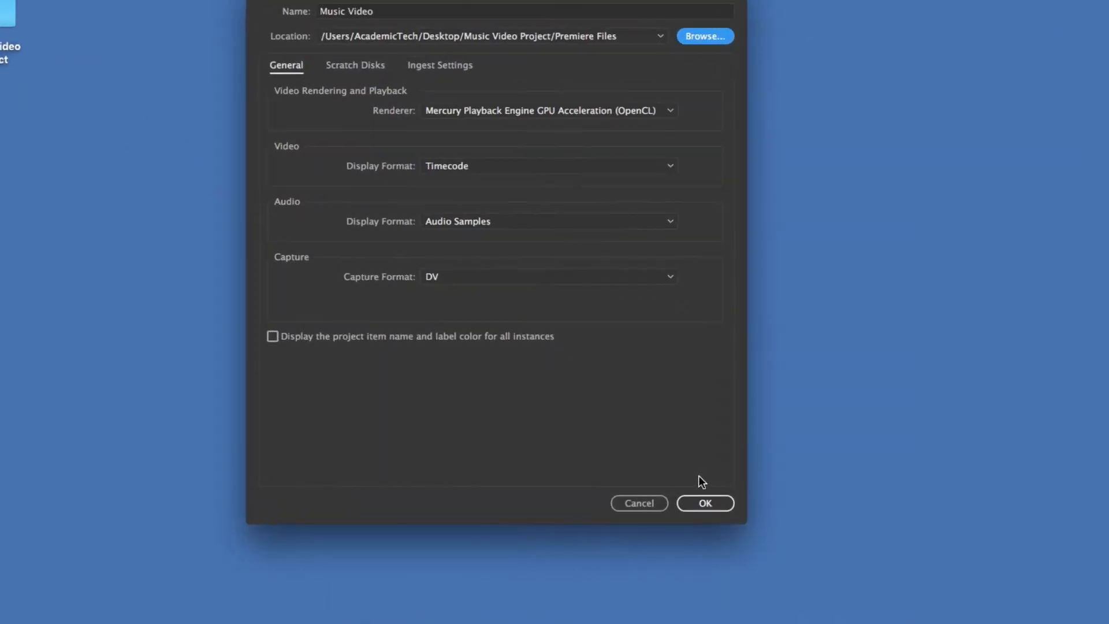
pyautogui.click(702, 503)
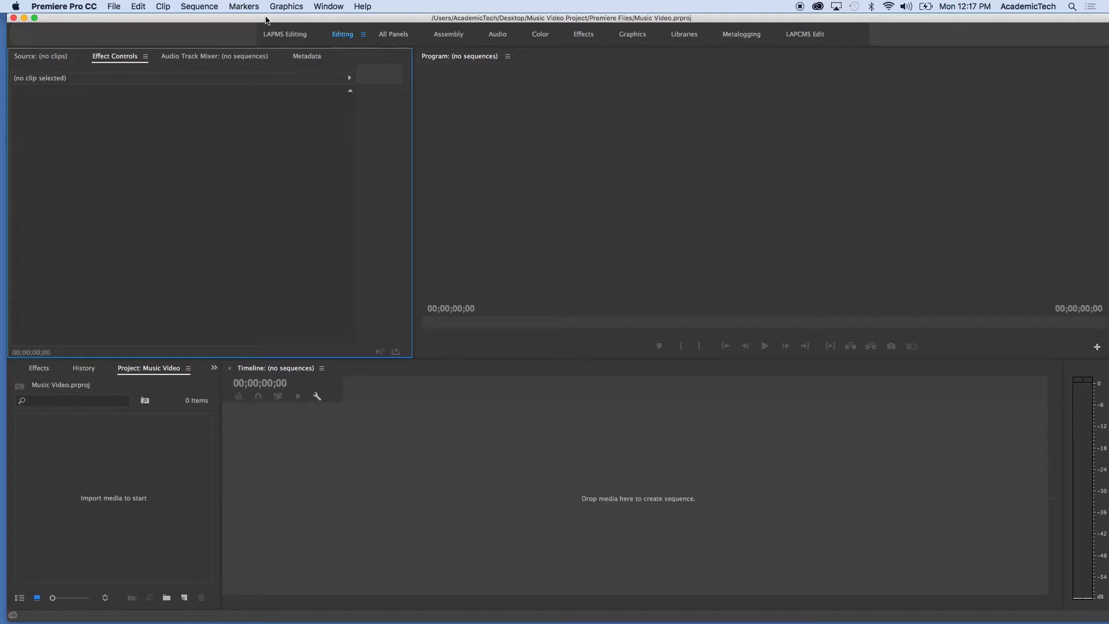
# Step: Examine the contents of the Audio, Photos, Video and Premiere Files subfolders in the desktop's Music Video Project folder, then return to Premiere Pro
pyautogui.moveTo(260, 20); pyautogui.dragTo(346, 245)
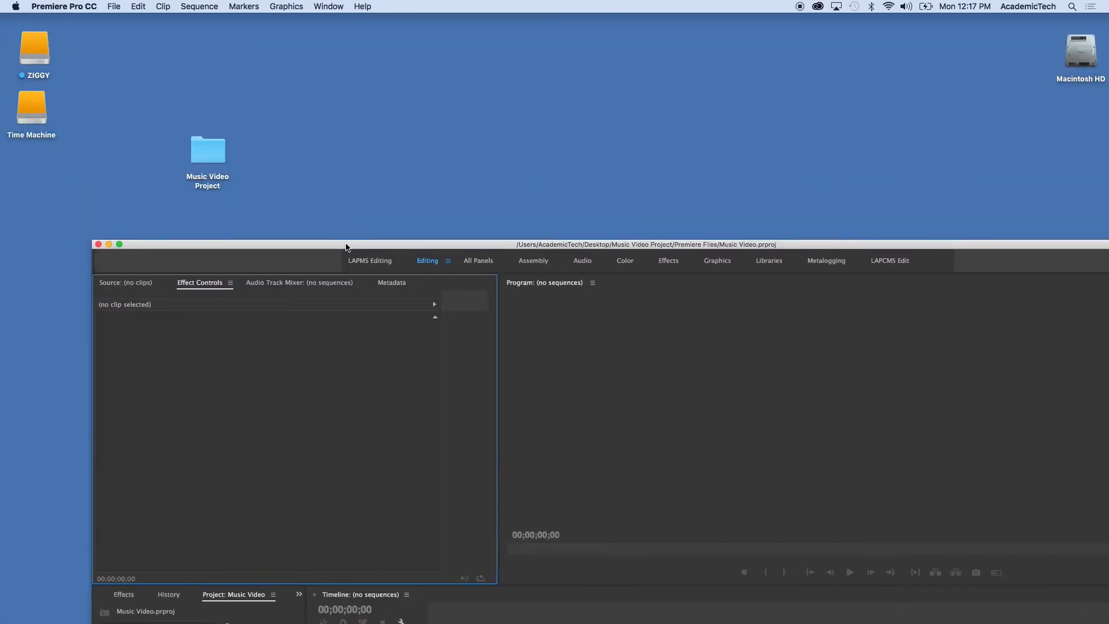
pyautogui.doubleClick(222, 146)
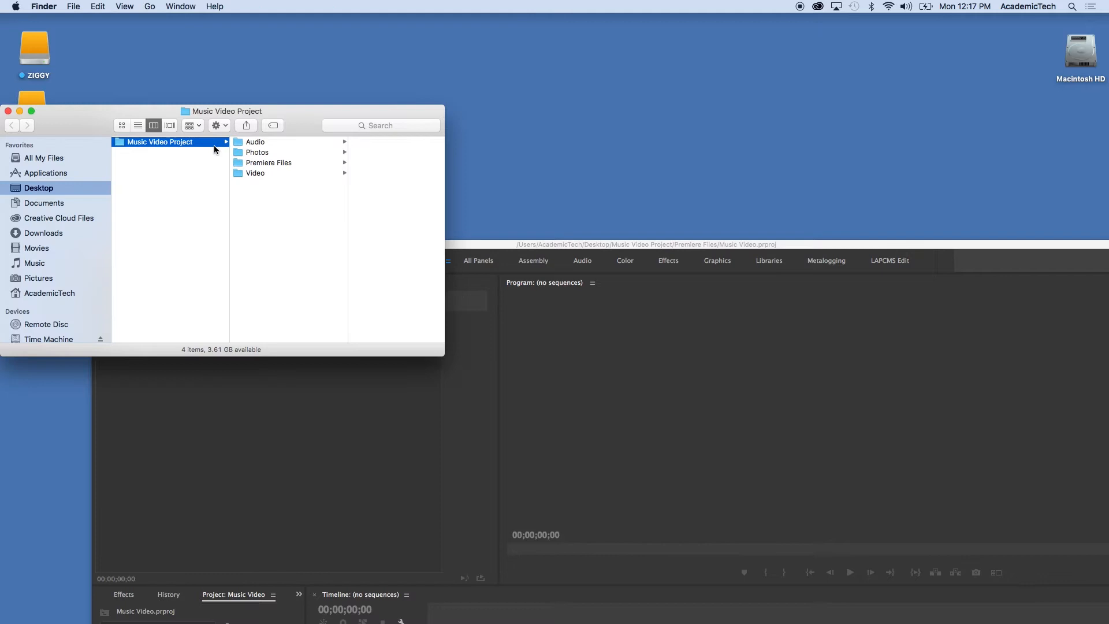
pyautogui.moveTo(308, 111); pyautogui.dragTo(391, 81)
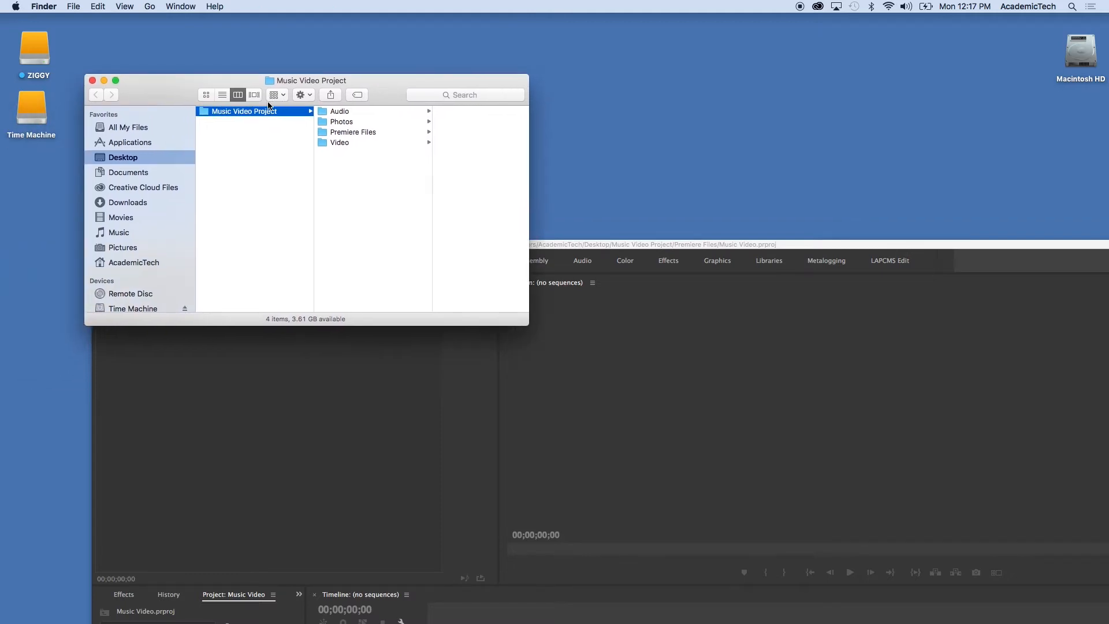
pyautogui.click(359, 113)
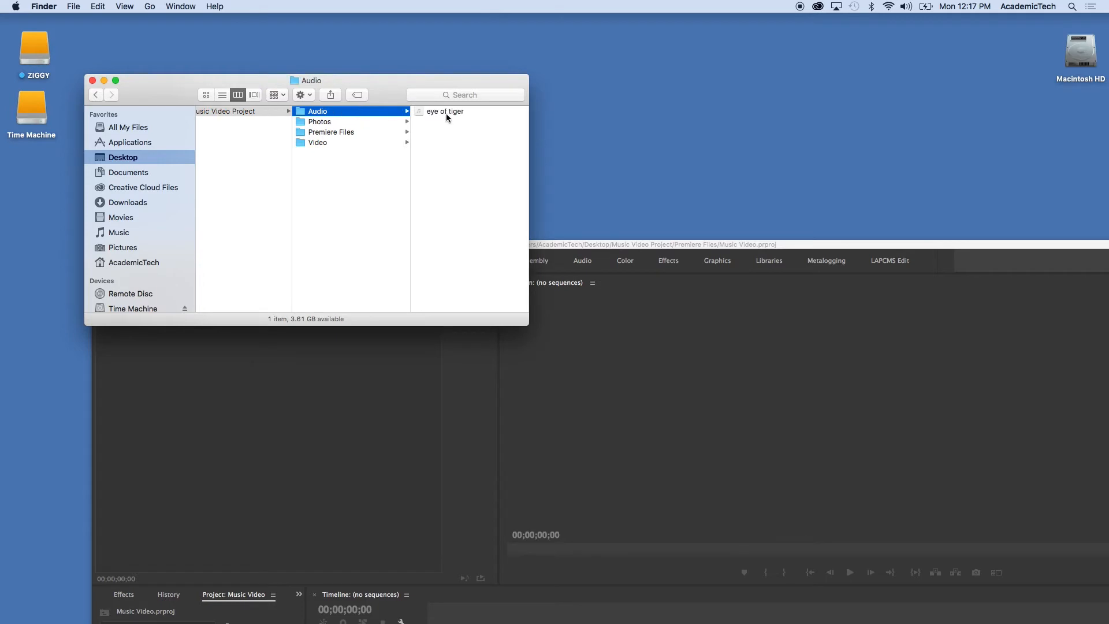
pyautogui.click(318, 124)
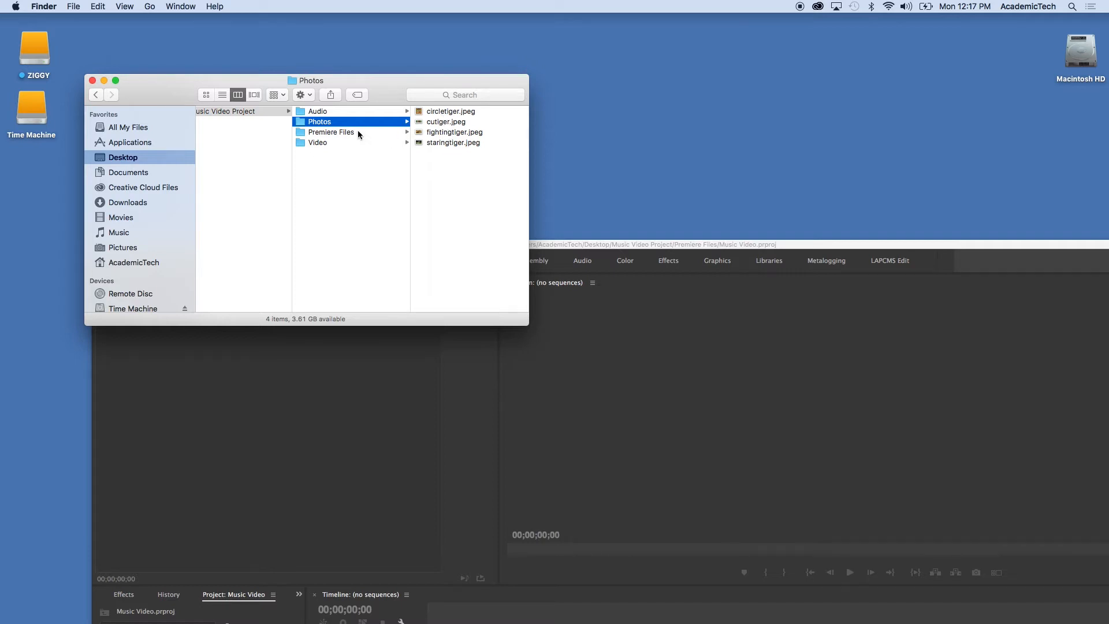
pyautogui.click(335, 144)
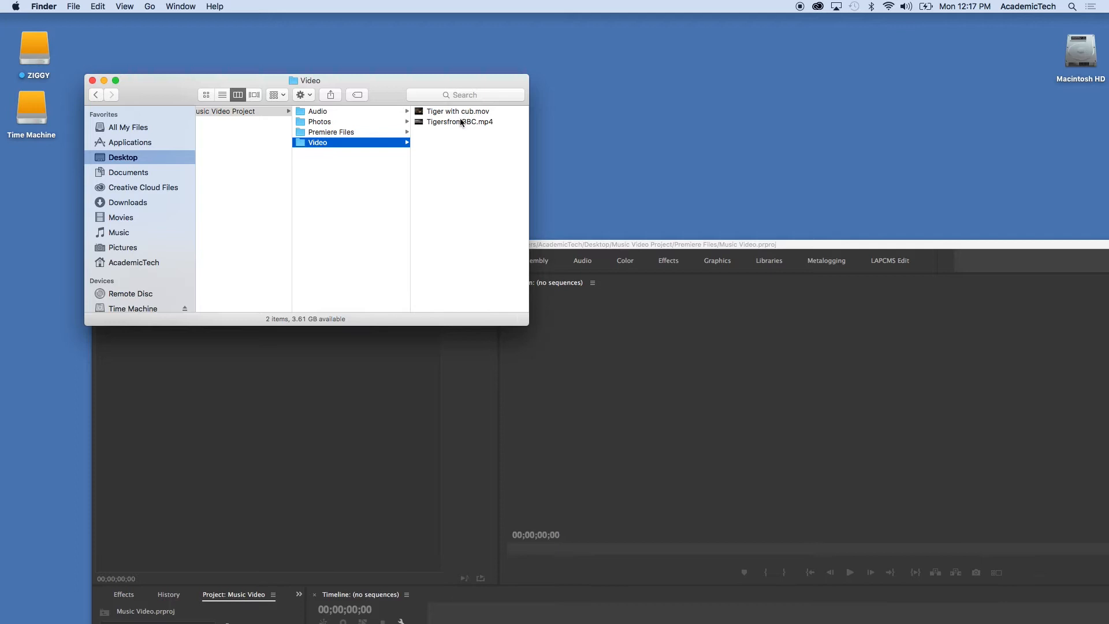
pyautogui.click(359, 133)
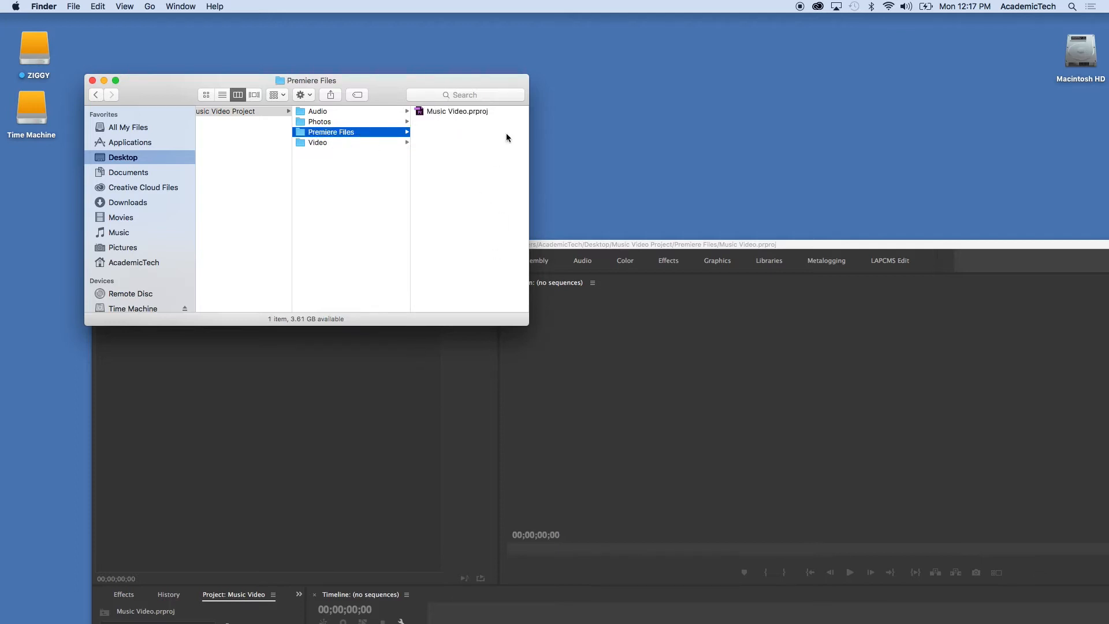
pyautogui.click(372, 421)
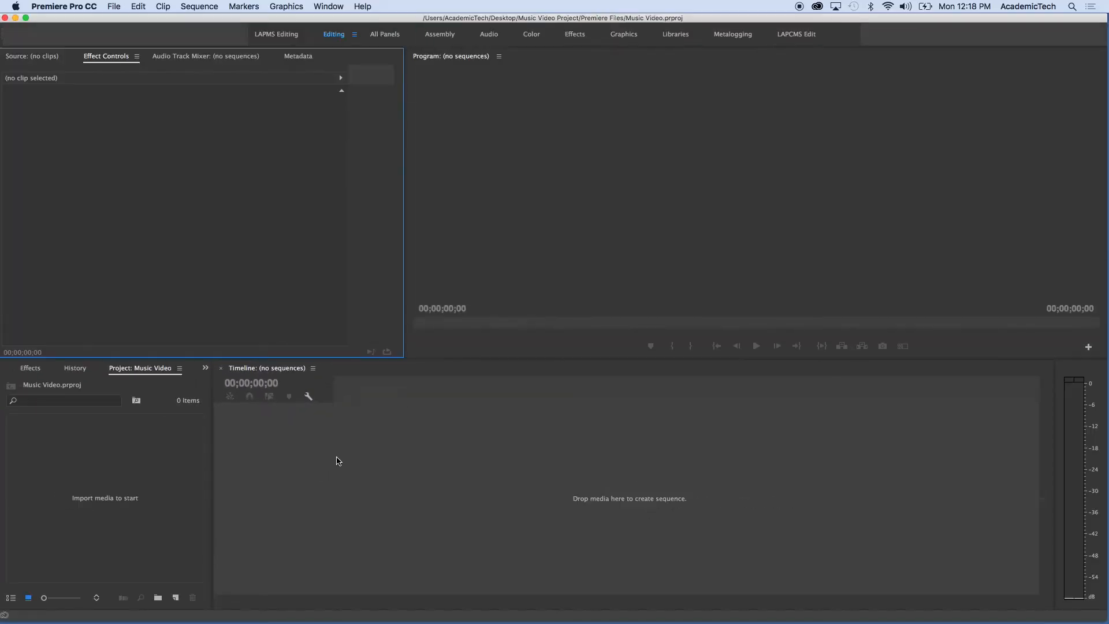
# Step: Create a new sequence named Sequence 01 with the AVCHD 1080p24 preset and widen the Project panel
pyautogui.click(112, 7)
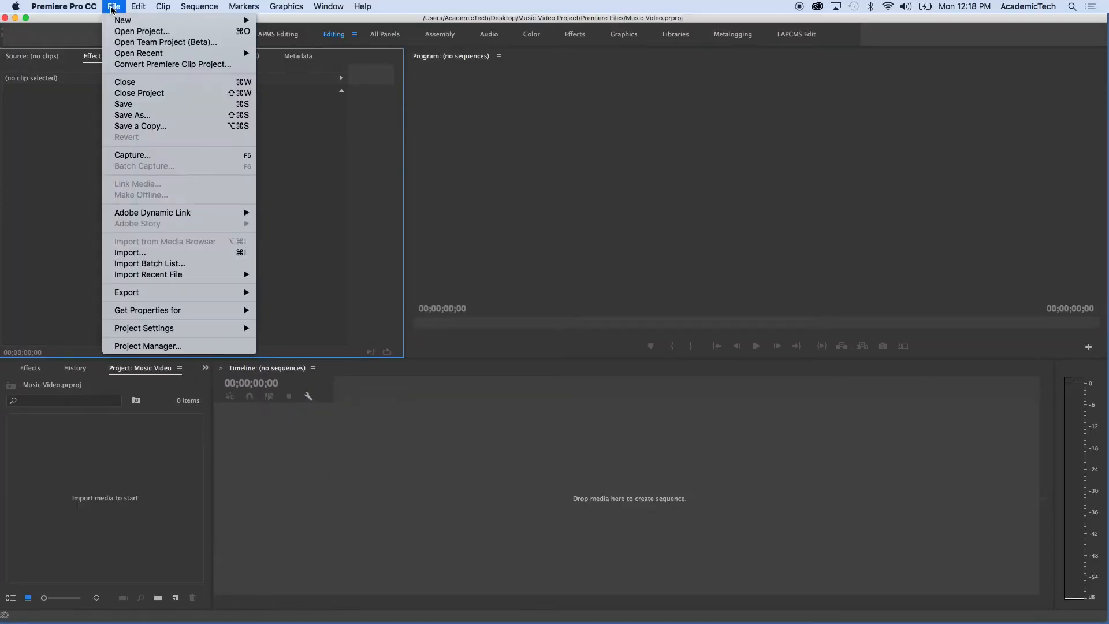
pyautogui.moveTo(133, 21)
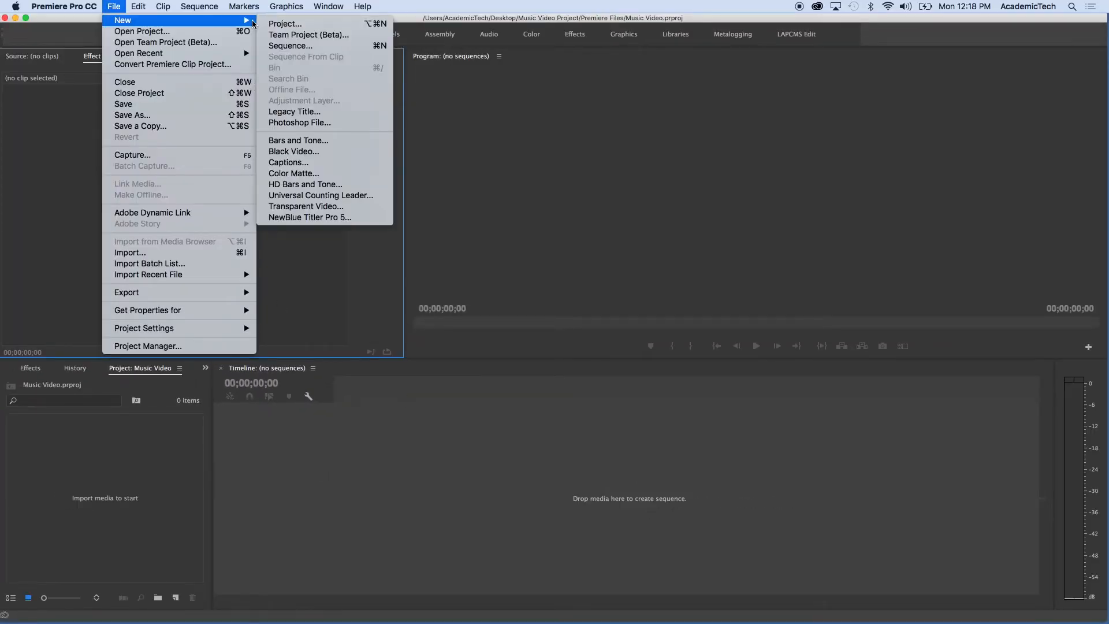
pyautogui.click(292, 49)
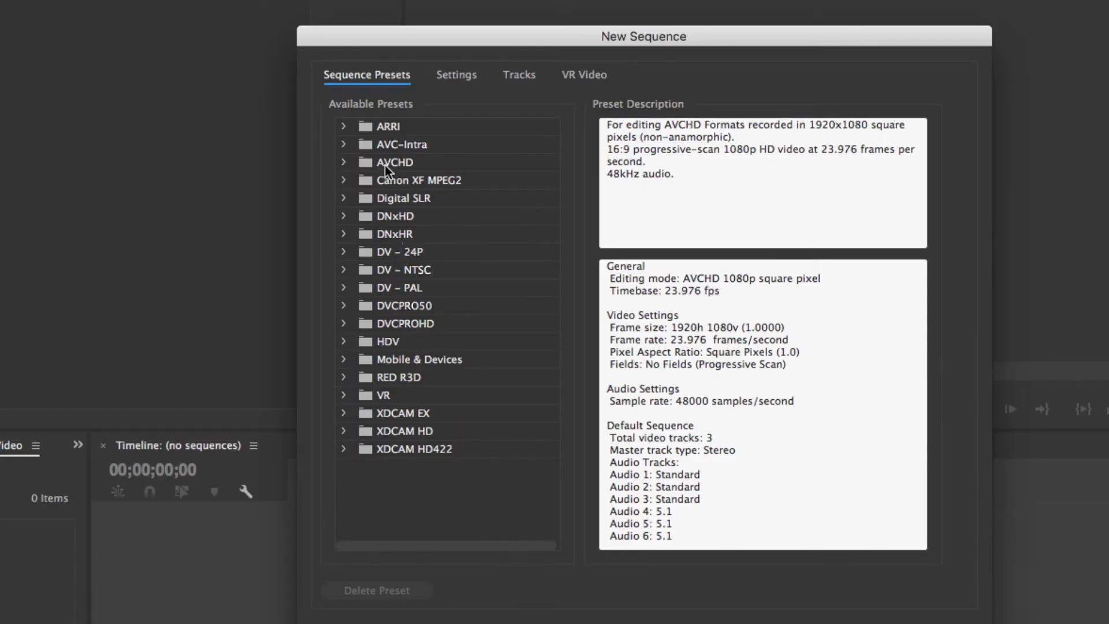
pyautogui.click(344, 162)
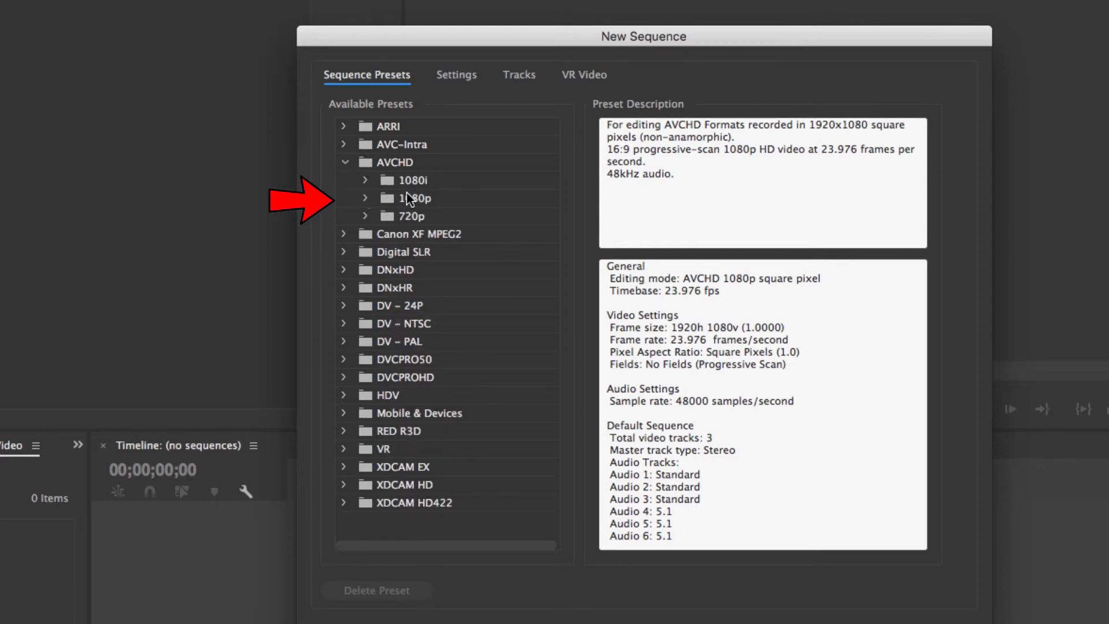
pyautogui.click(365, 197)
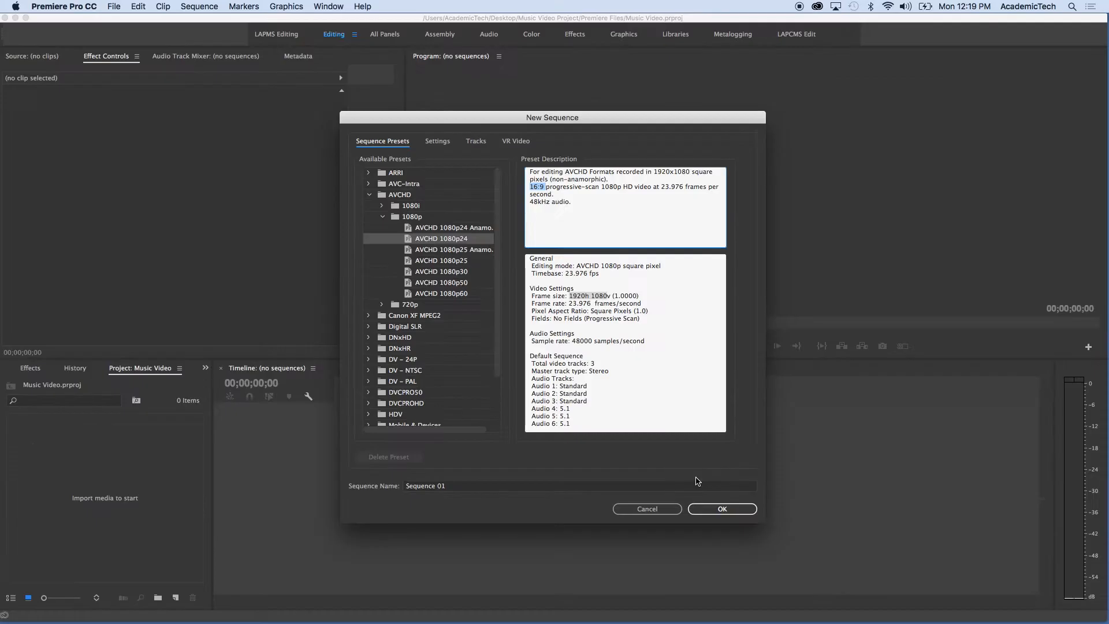
pyautogui.click(722, 509)
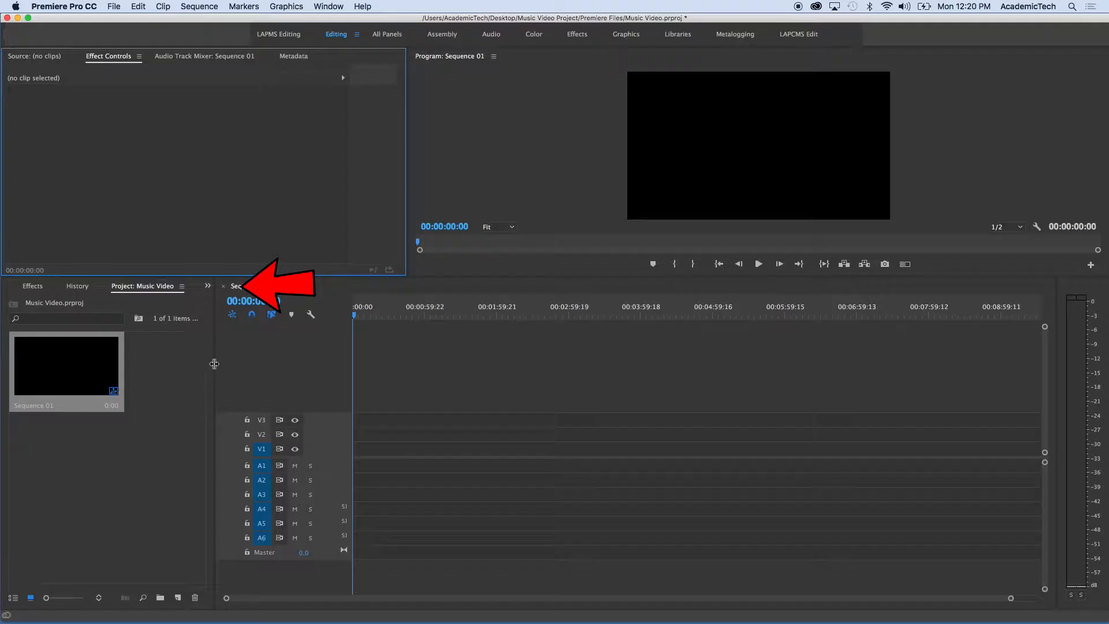
pyautogui.moveTo(215, 365); pyautogui.dragTo(267, 365)
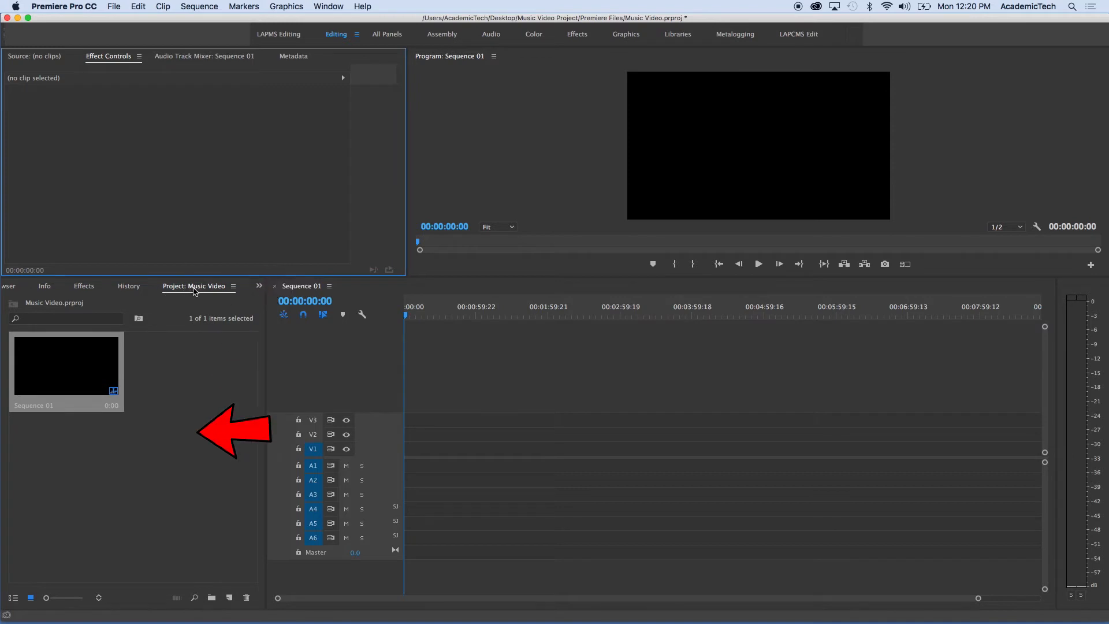
pyautogui.click(162, 420)
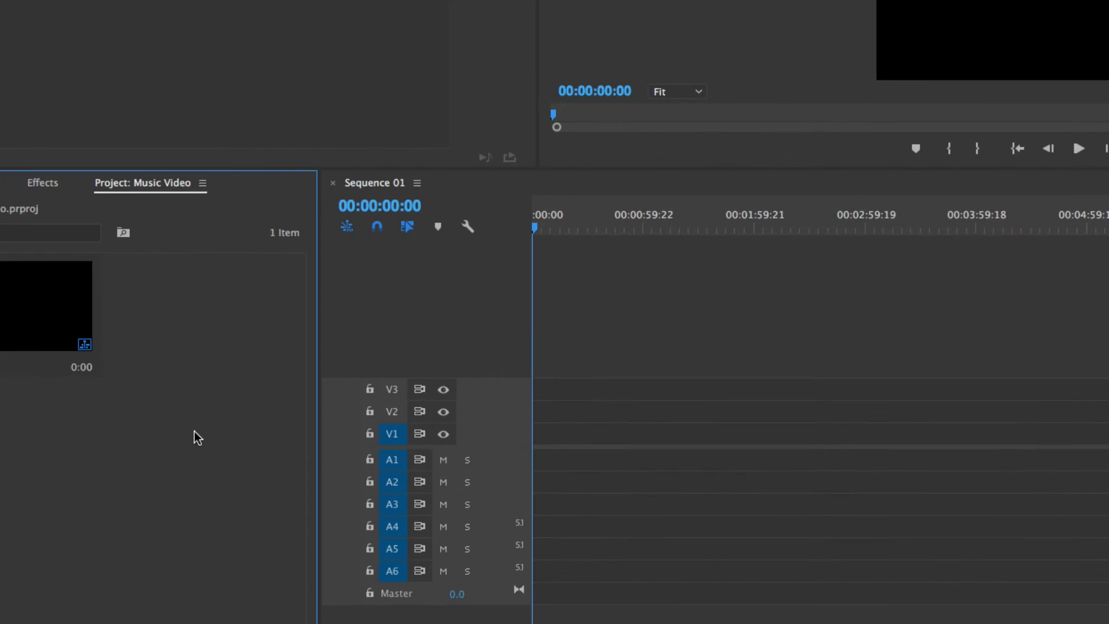
pyautogui.doubleClick(178, 444)
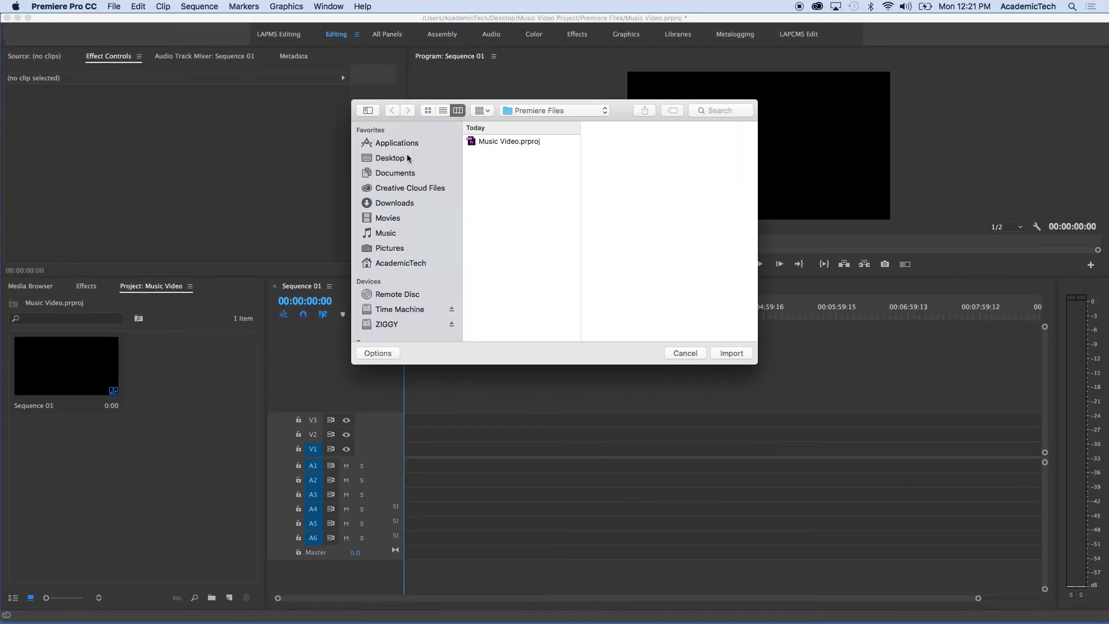
pyautogui.click(690, 354)
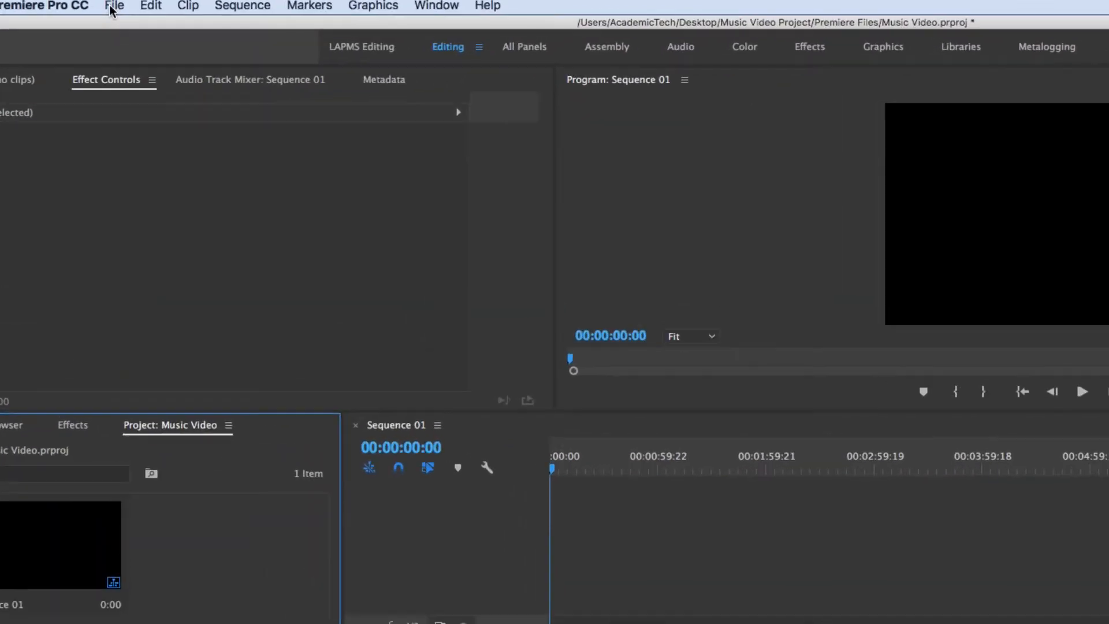
# Step: Import Tiger with cub.mov and TigersfromBBC.mp4 from the Video subfolder of Music Video Project into the project
pyautogui.click(114, 6)
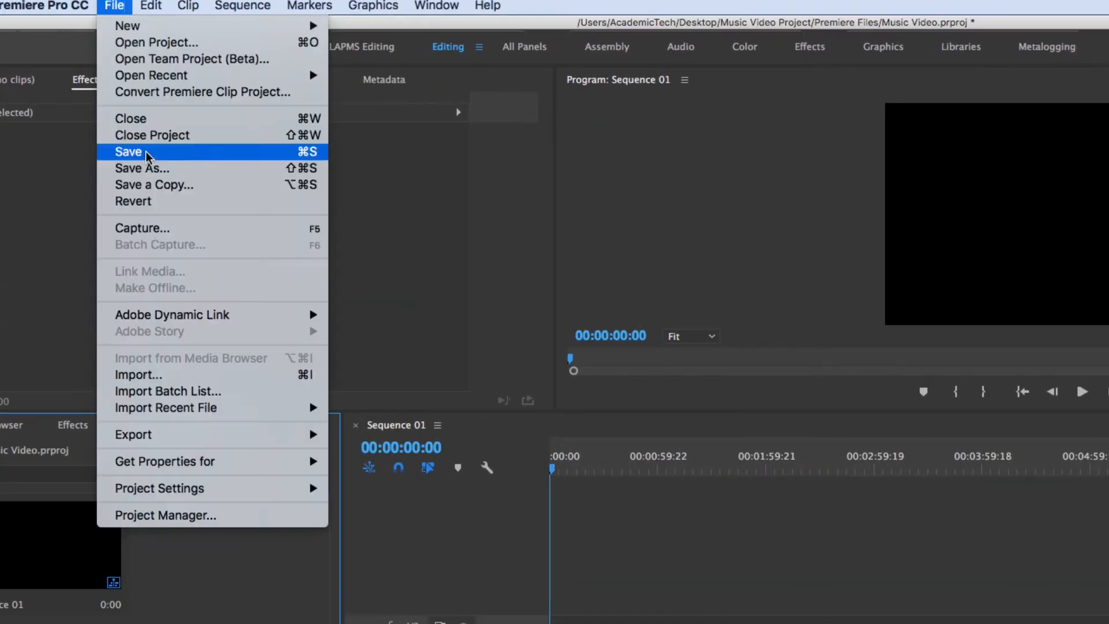
pyautogui.click(286, 375)
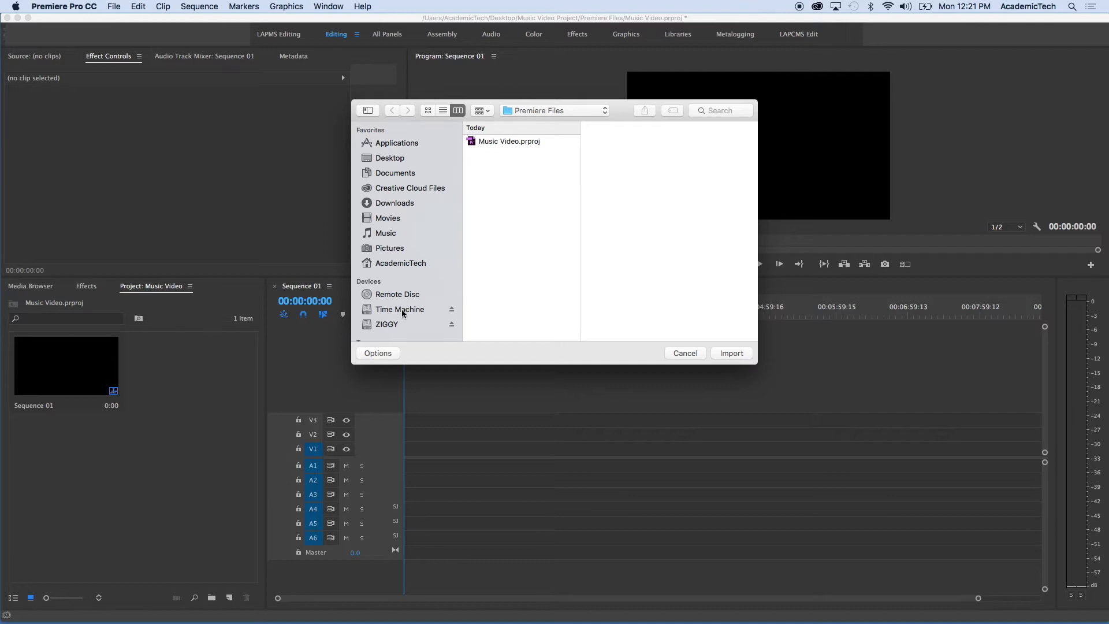
pyautogui.click(391, 159)
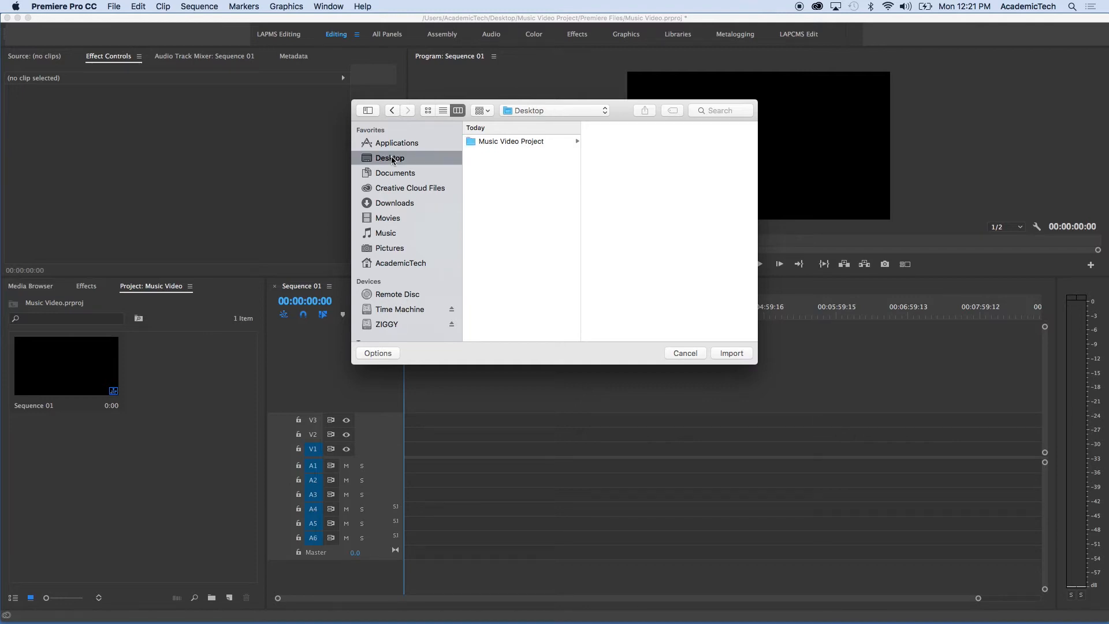
pyautogui.click(521, 143)
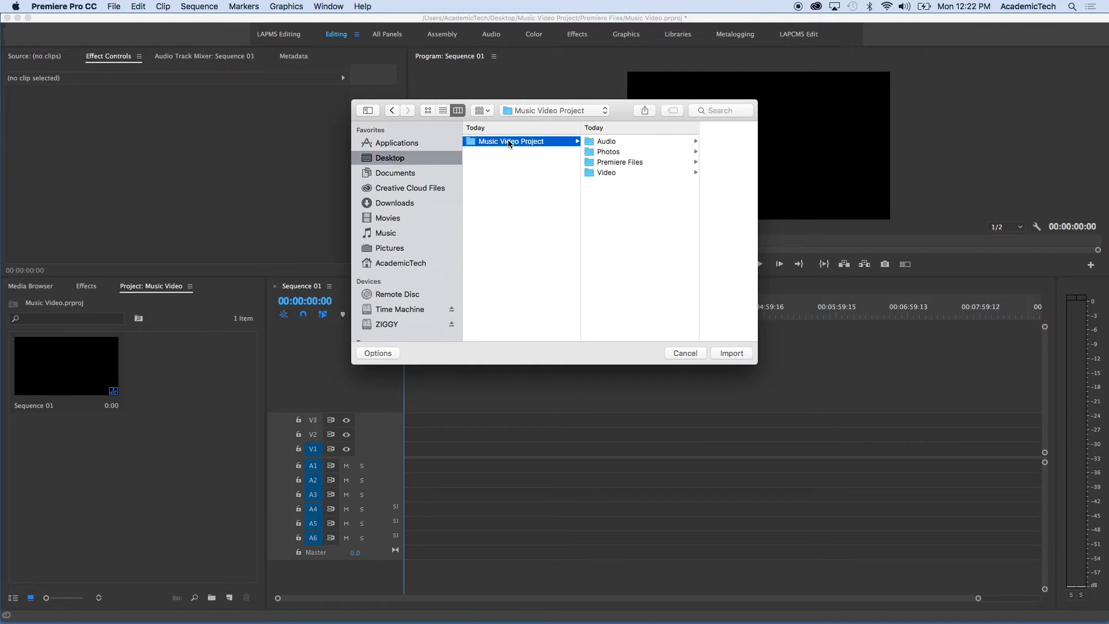
pyautogui.click(619, 164)
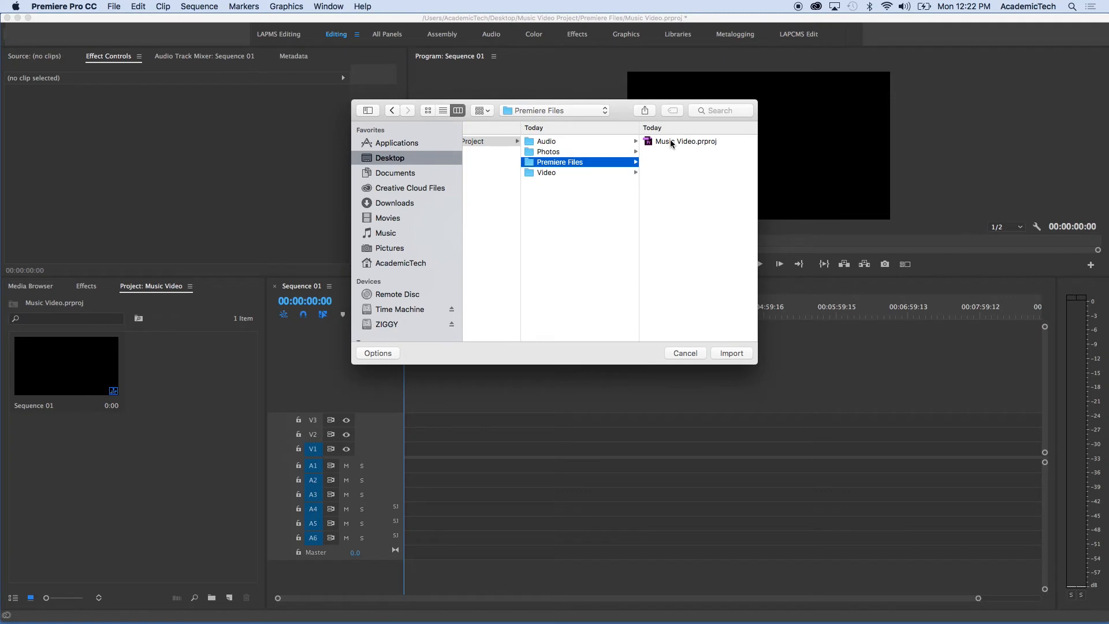
pyautogui.click(556, 172)
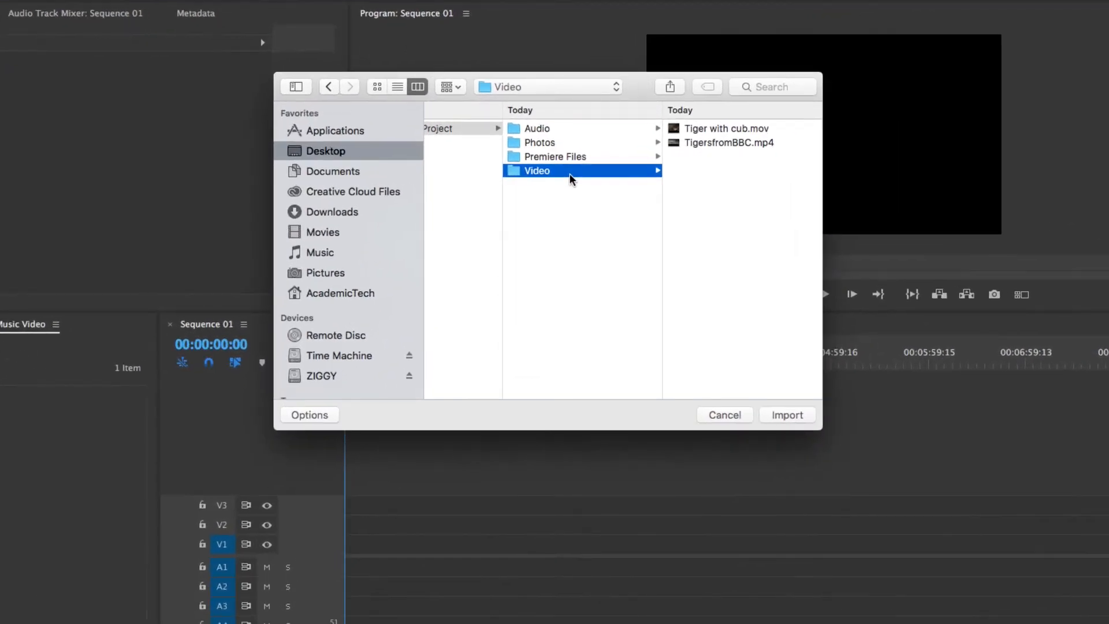
pyautogui.click(714, 128)
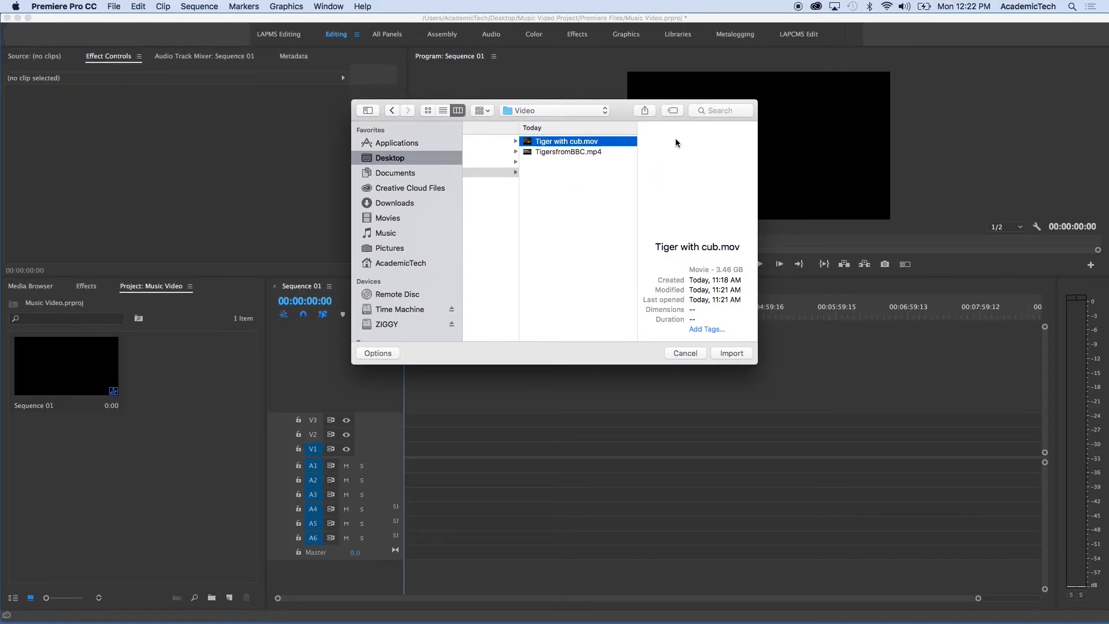
pyautogui.keyDown('shift'); pyautogui.click(573, 151); pyautogui.keyUp('shift')
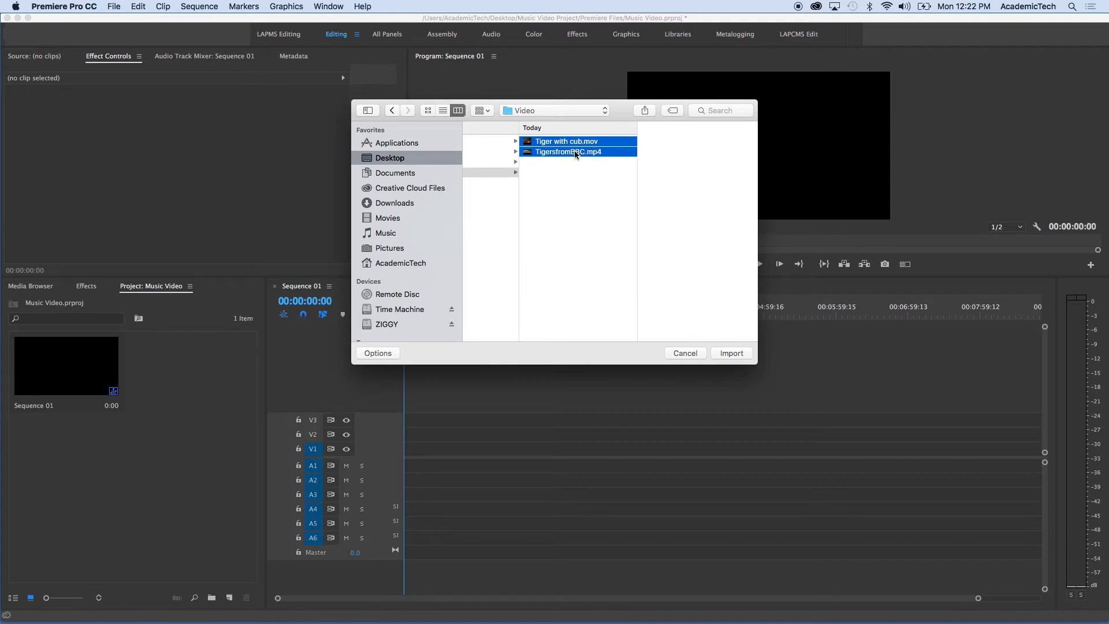
pyautogui.click(732, 352)
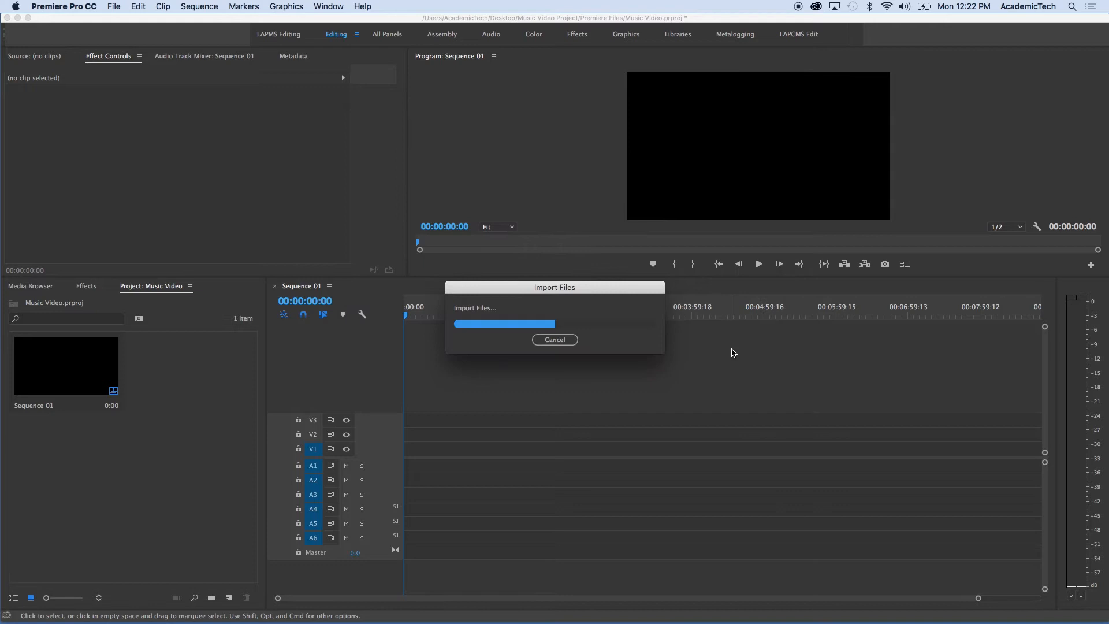
pyautogui.click(192, 479)
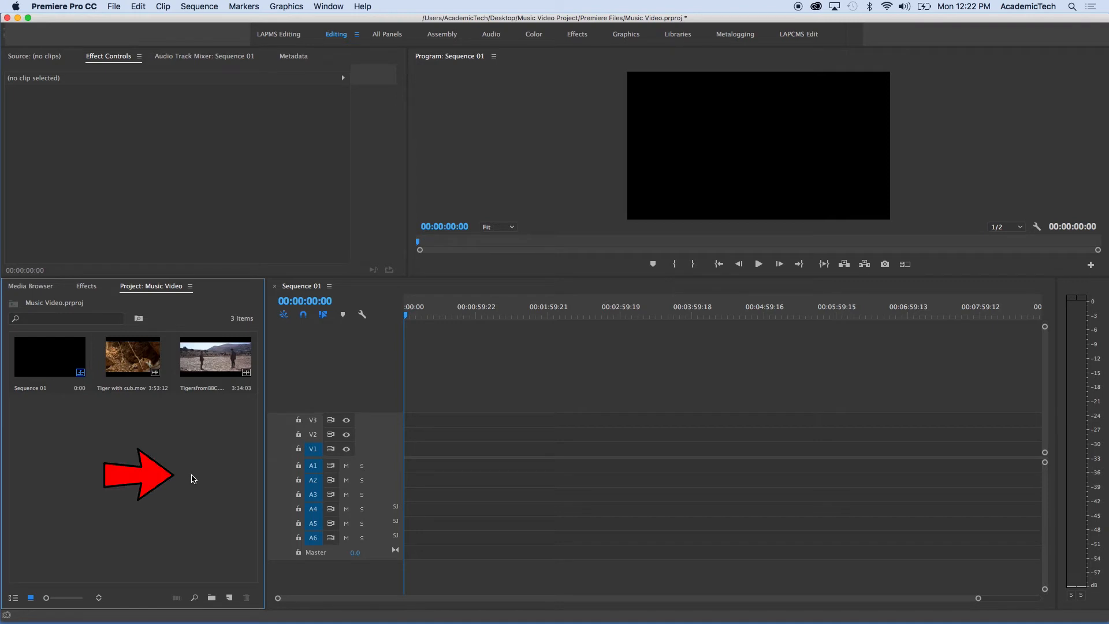
# Step: Import circletiger.jpeg, cutiger.jpeg, fightingtiger.jpeg and staringtiger.jpeg from the Photos subfolder of Music Video Project into the project
pyautogui.doubleClick(194, 479)
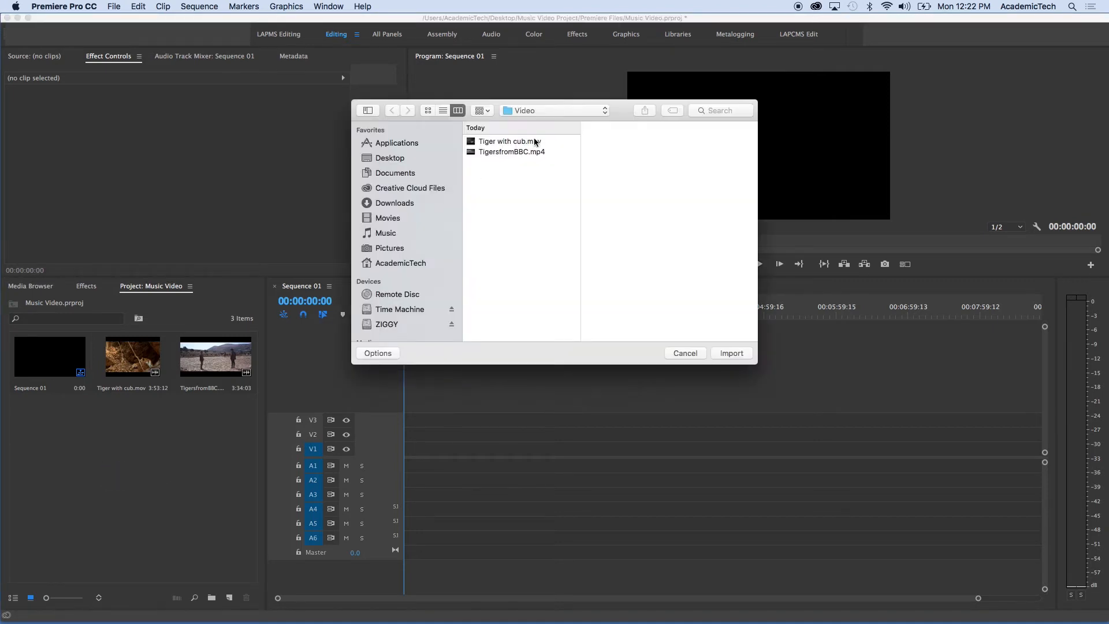
pyautogui.click(540, 111)
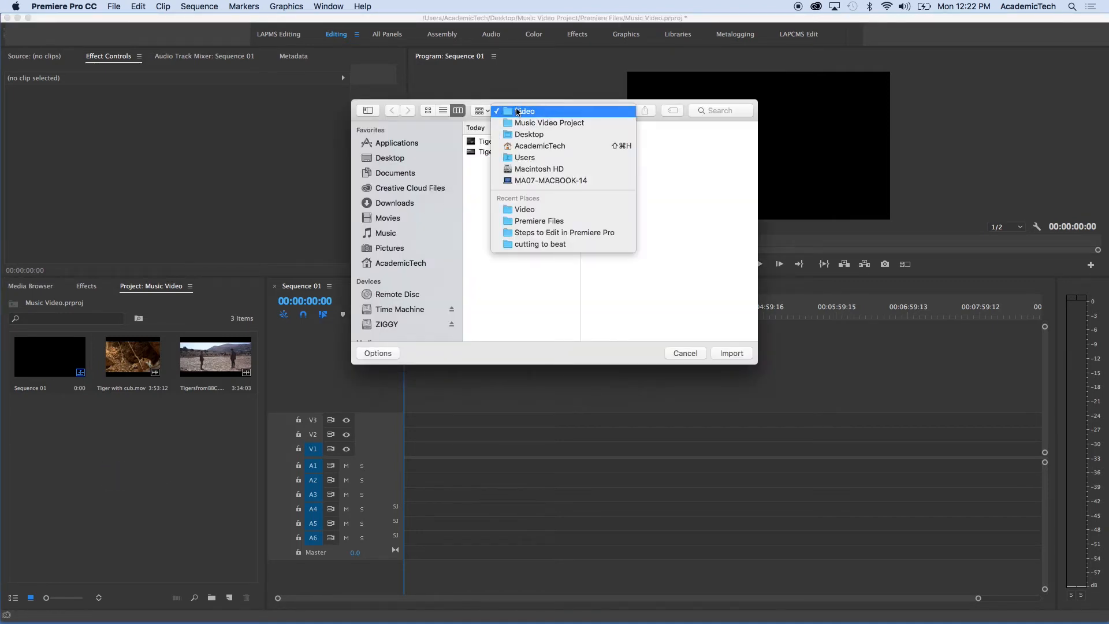
pyautogui.click(544, 126)
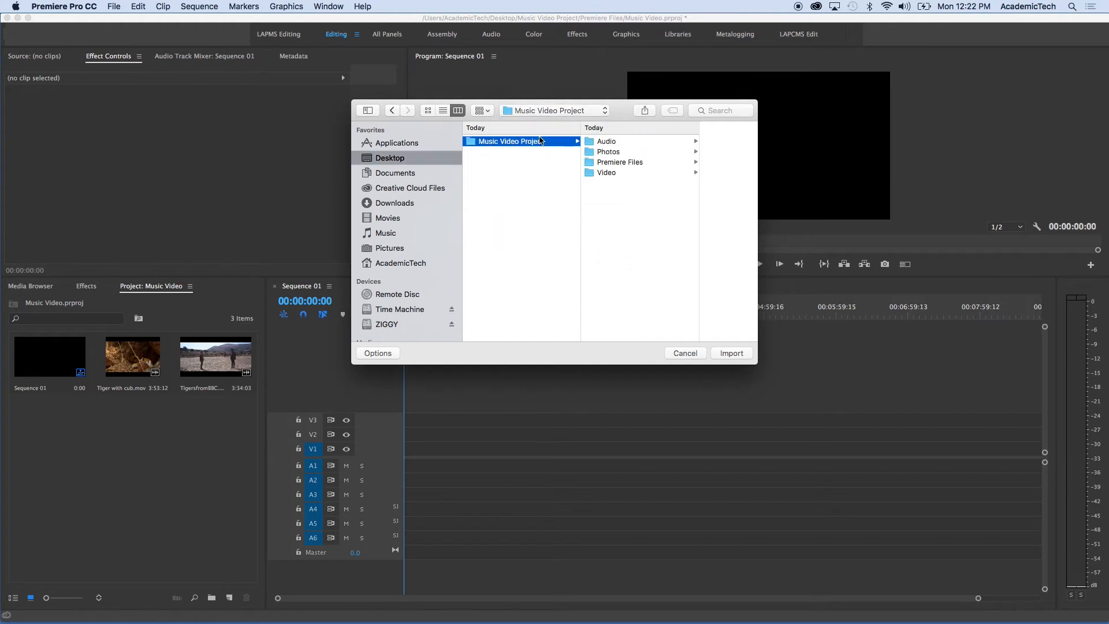
pyautogui.click(613, 153)
pyautogui.click(674, 144)
pyautogui.press('Down')
pyautogui.press('Down')
pyautogui.press('Down')
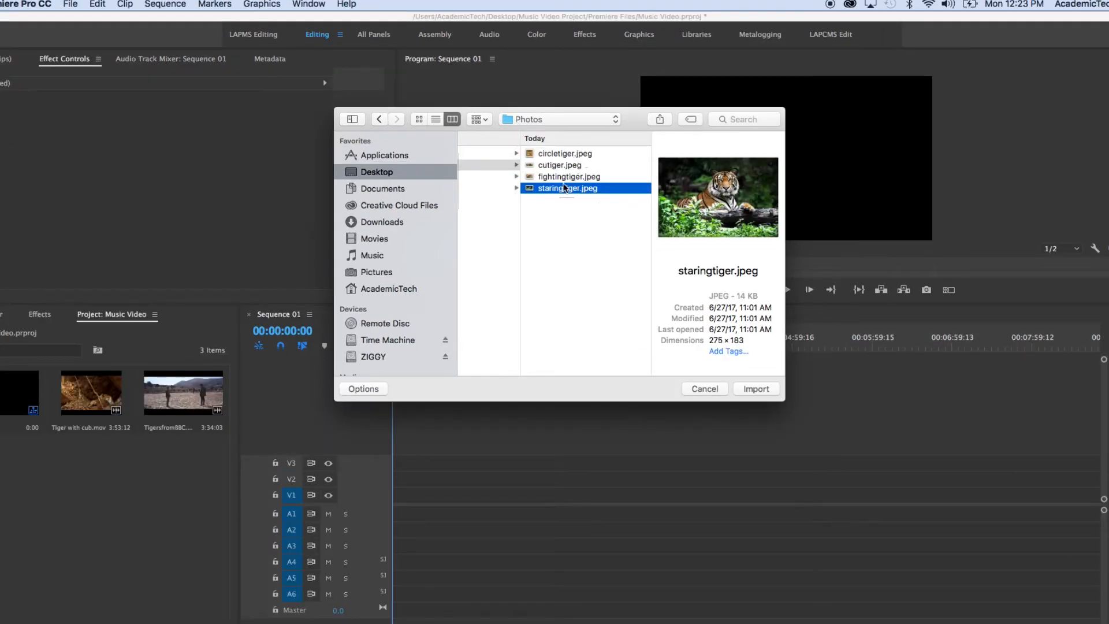
pyautogui.keyDown('shift'); pyautogui.click(572, 154); pyautogui.keyUp('shift')
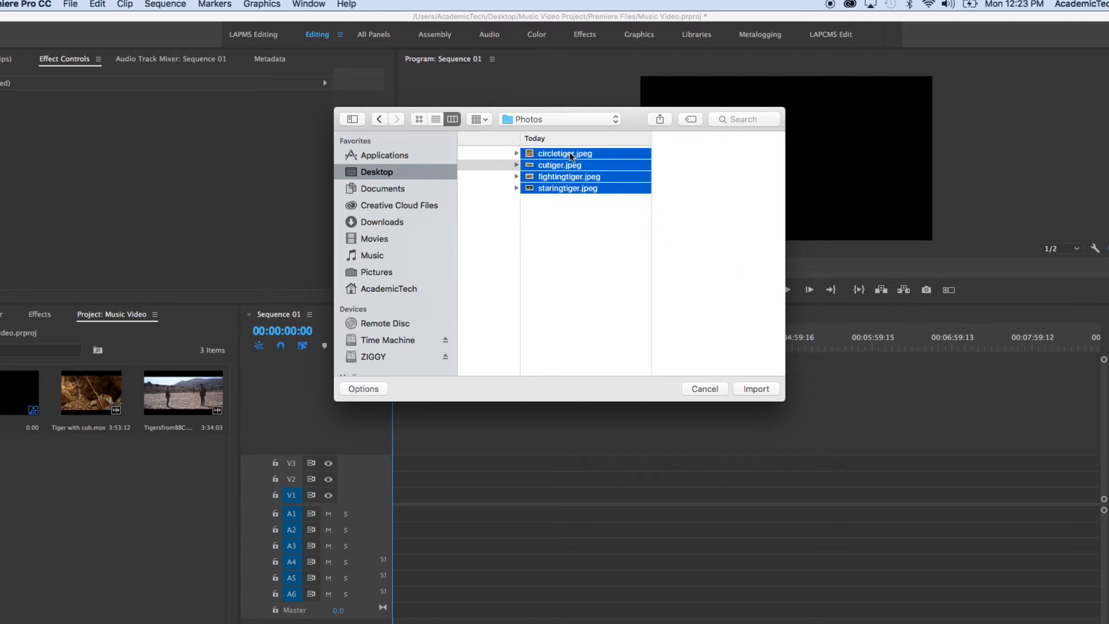
pyautogui.click(757, 389)
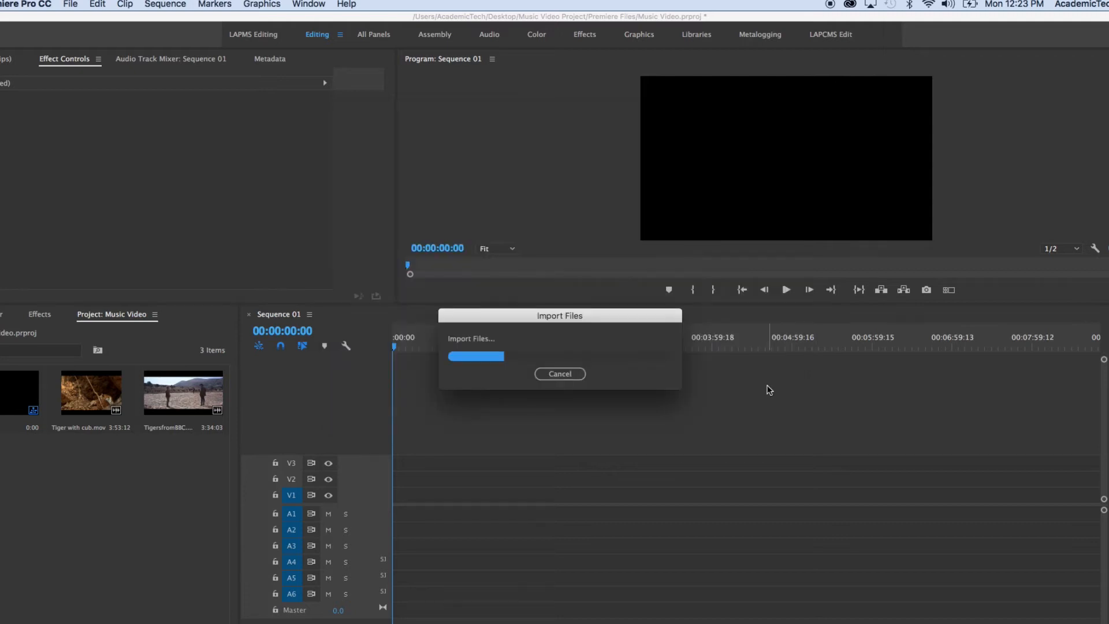
# Step: Import the eye of tiger audio file from the Audio subfolder of Music Video Project into the project
pyautogui.doubleClick(137, 536)
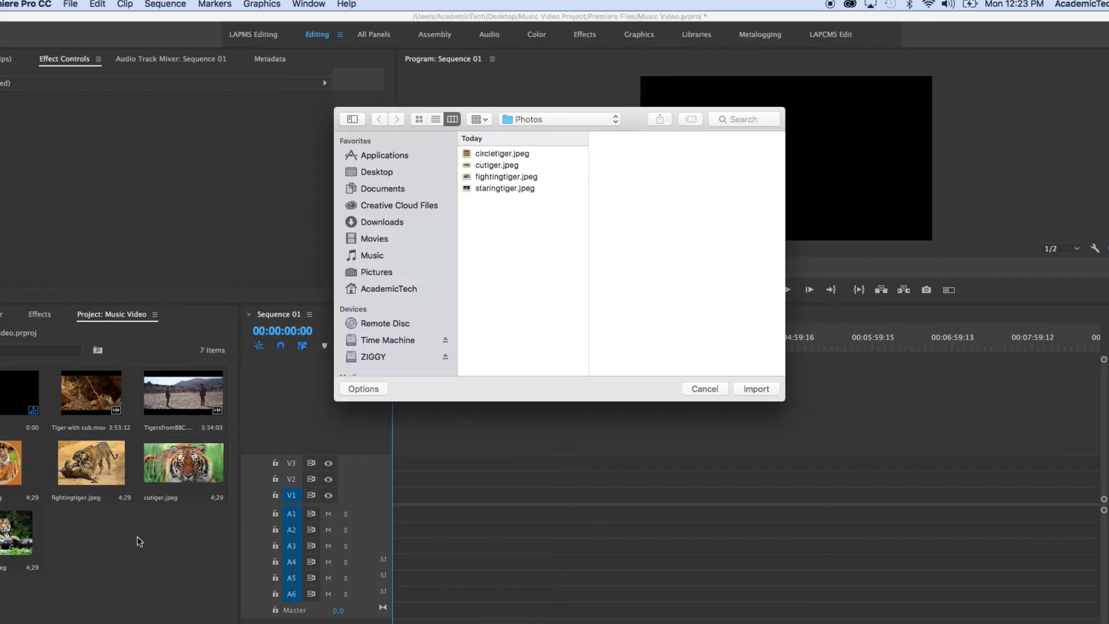
pyautogui.click(544, 119)
pyautogui.click(543, 131)
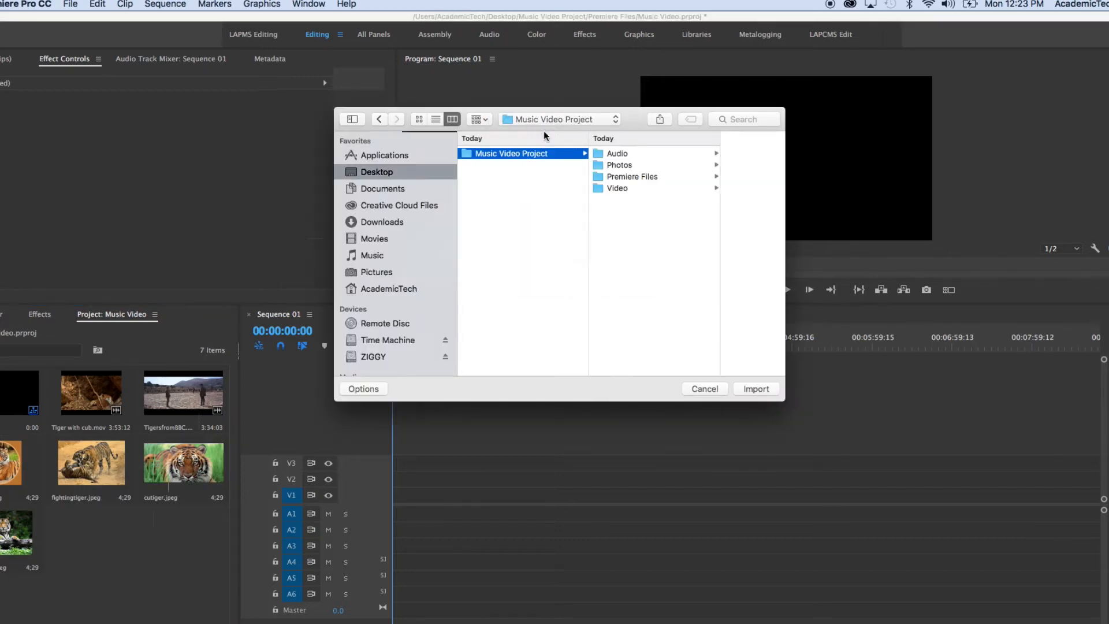
pyautogui.click(630, 153)
pyautogui.click(688, 156)
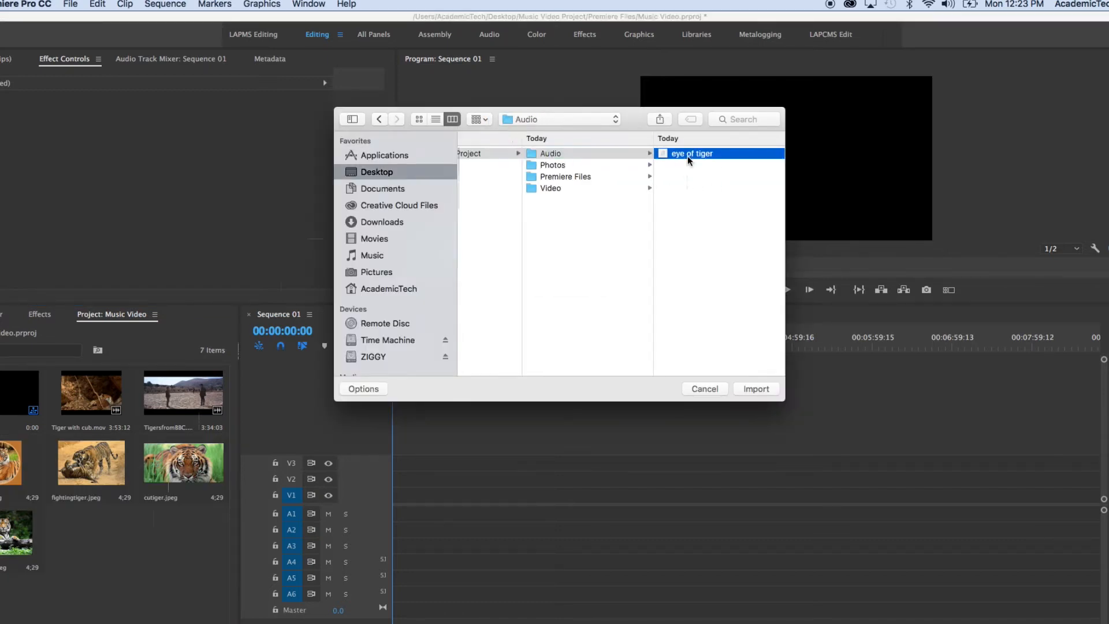
pyautogui.click(756, 390)
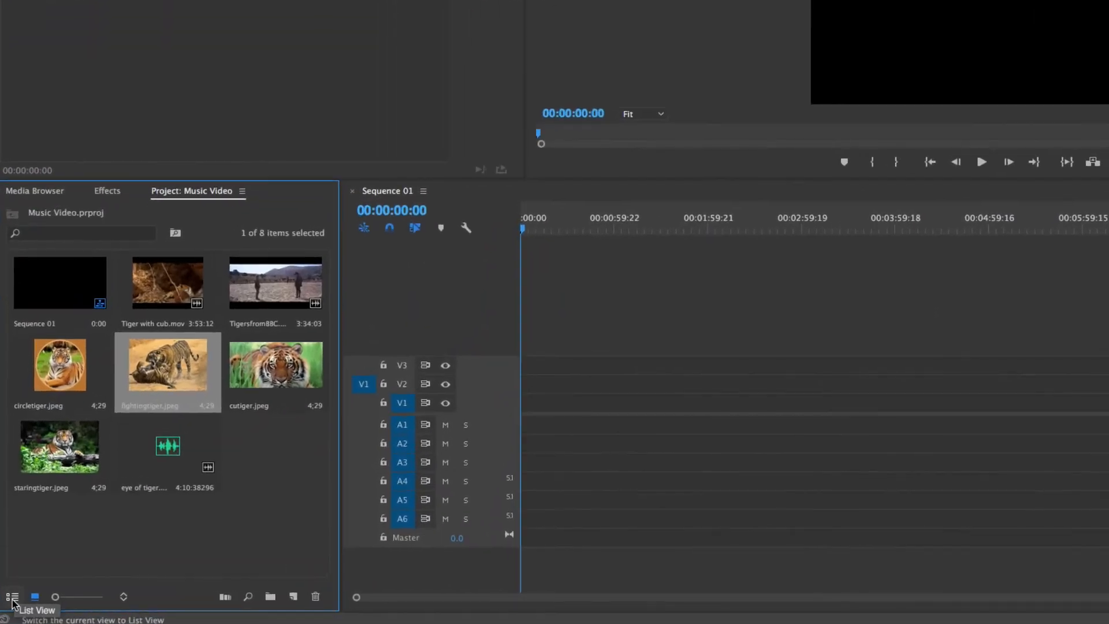
# Step: View the imported project items as a list, return to the icon view and deselect all items
pyautogui.click(12, 597)
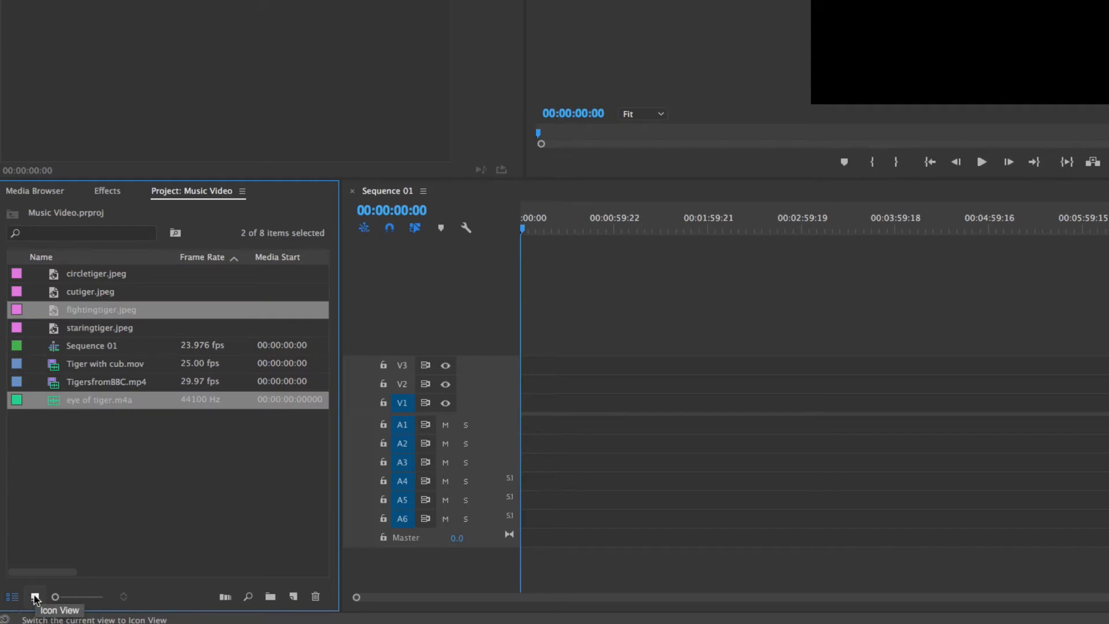
pyautogui.click(35, 597)
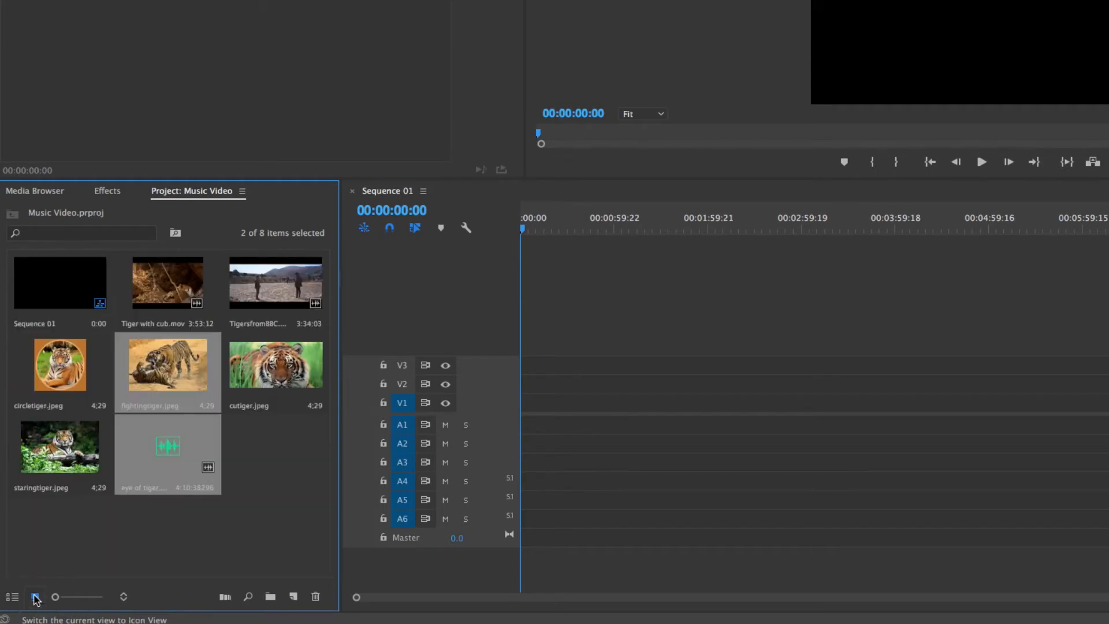
pyautogui.click(136, 527)
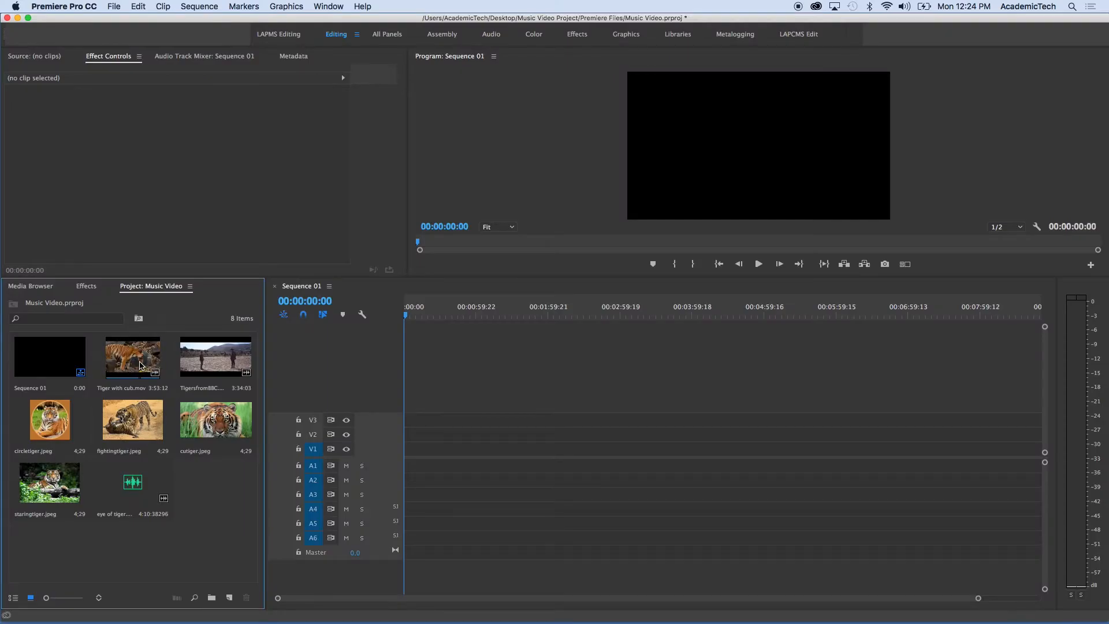
pyautogui.press('super+s')
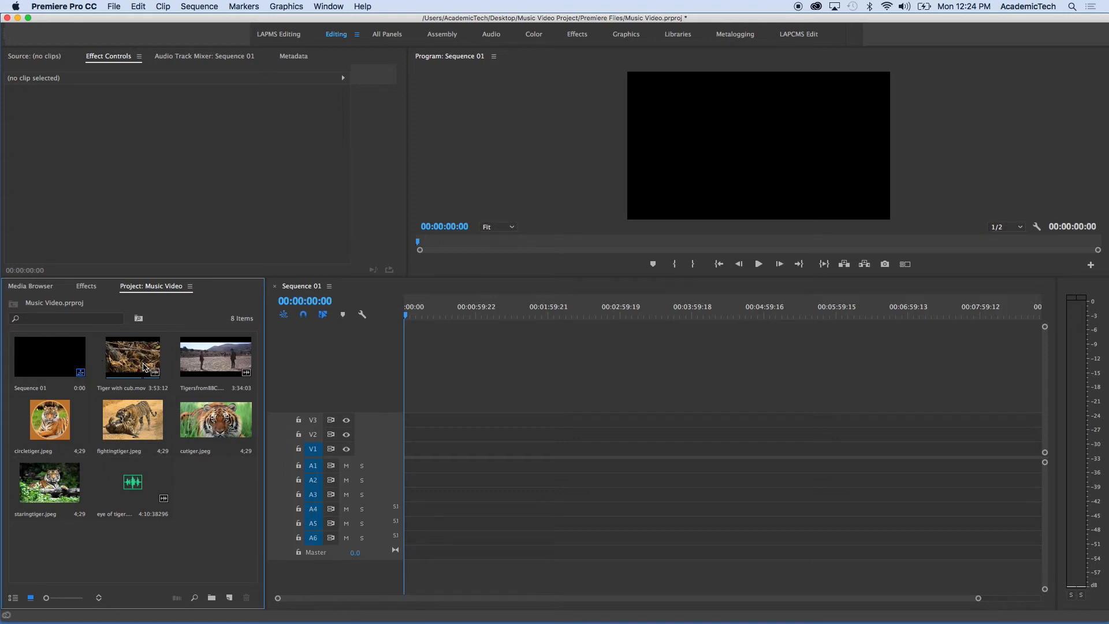
# Step: Preview Tiger with cub.mov, cutiger.jpeg, fightingtiger.jpeg and circletiger.jpeg in the Source monitor, then reopen Tiger with cub.mov there
pyautogui.doubleClick(144, 366)
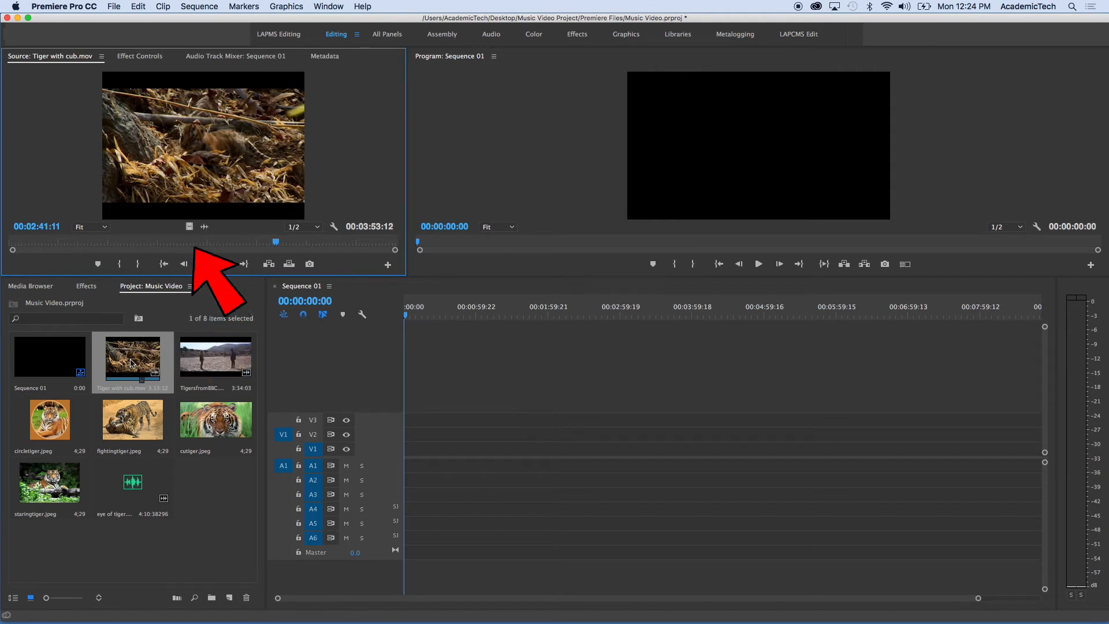
pyautogui.doubleClick(214, 418)
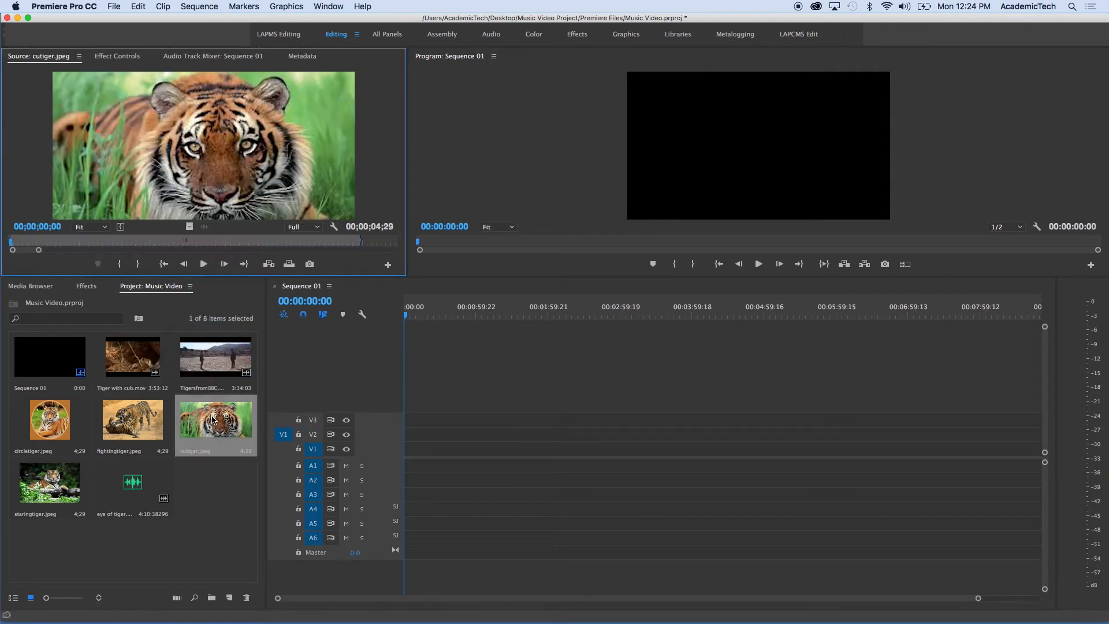
pyautogui.doubleClick(145, 417)
pyautogui.doubleClick(47, 418)
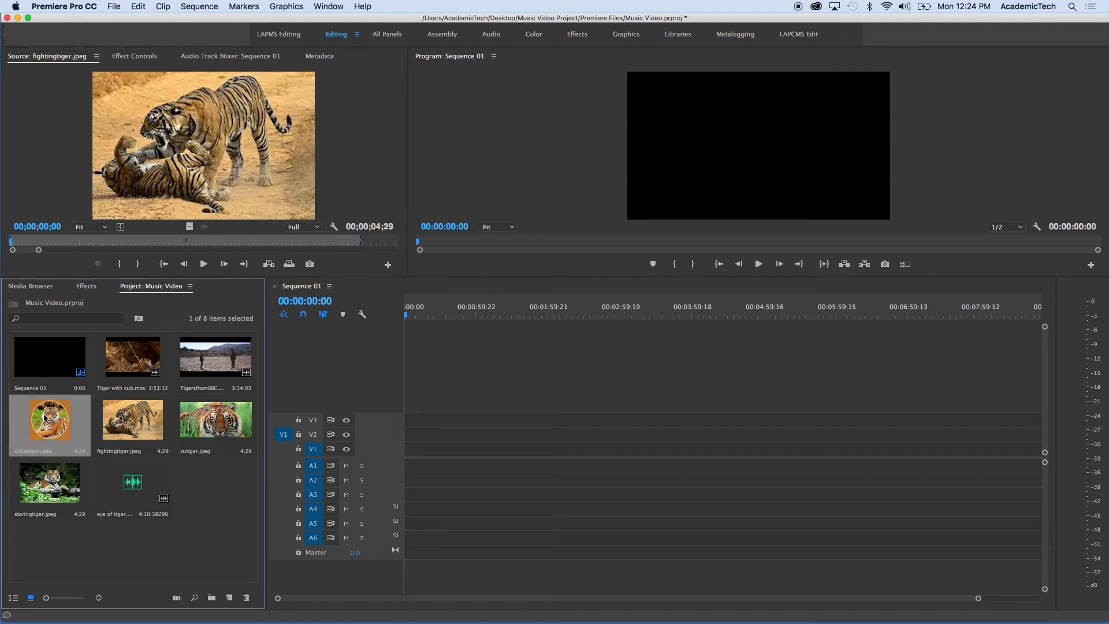
pyautogui.doubleClick(133, 368)
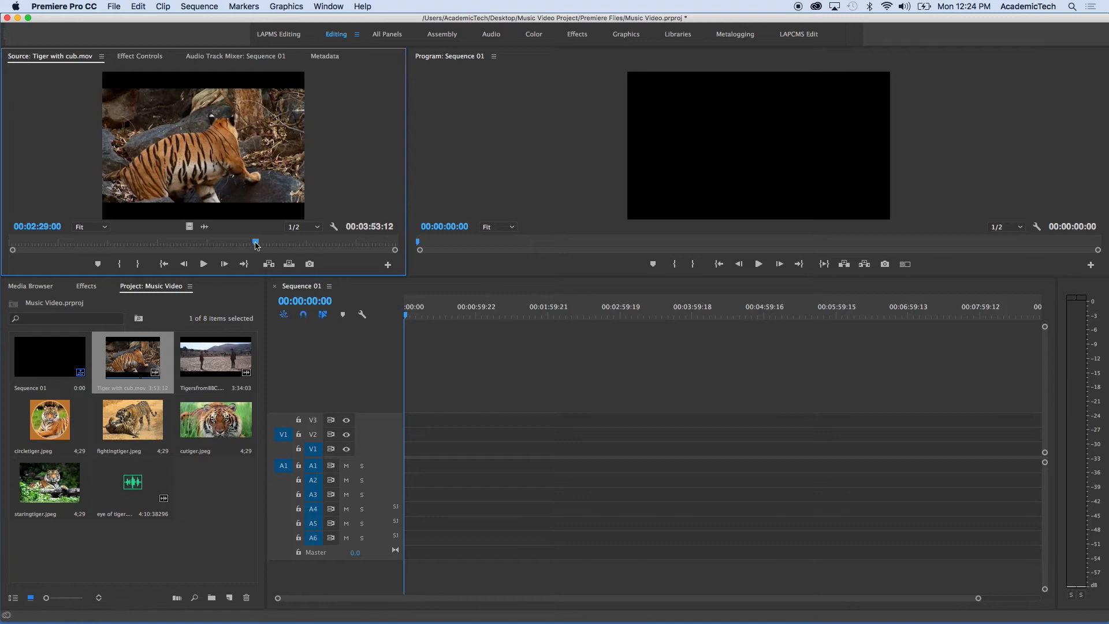
# Step: Scrub through Tiger with cub.mov in the Source monitor and play and stop it several times to review the footage
pyautogui.moveTo(256, 245); pyautogui.dragTo(253, 245)
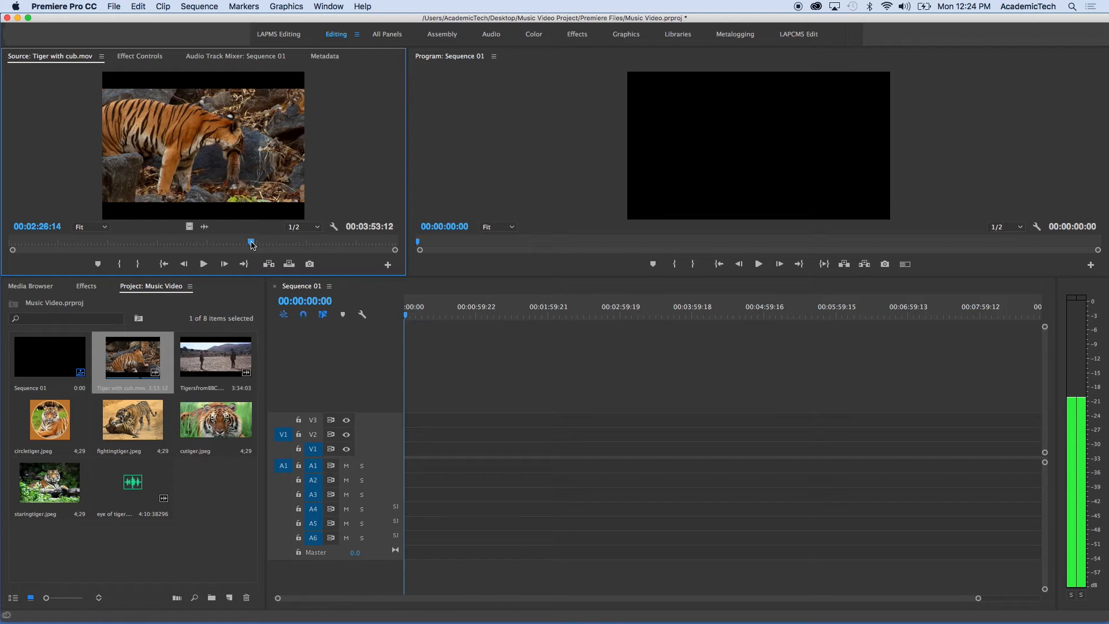
pyautogui.moveTo(252, 245)
pyautogui.mouseDown()
pyautogui.moveTo(72, 241)
pyautogui.moveTo(211, 241)
pyautogui.moveTo(90, 234)
pyautogui.moveTo(166, 230)
pyautogui.moveTo(202, 257)
pyautogui.mouseUp()
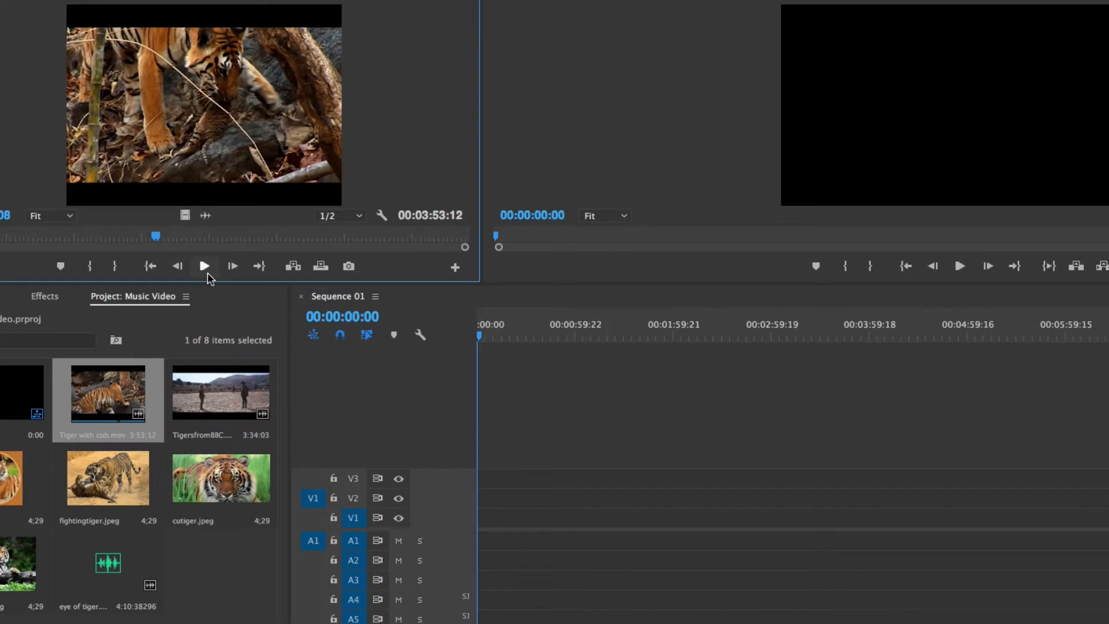
pyautogui.click(204, 264)
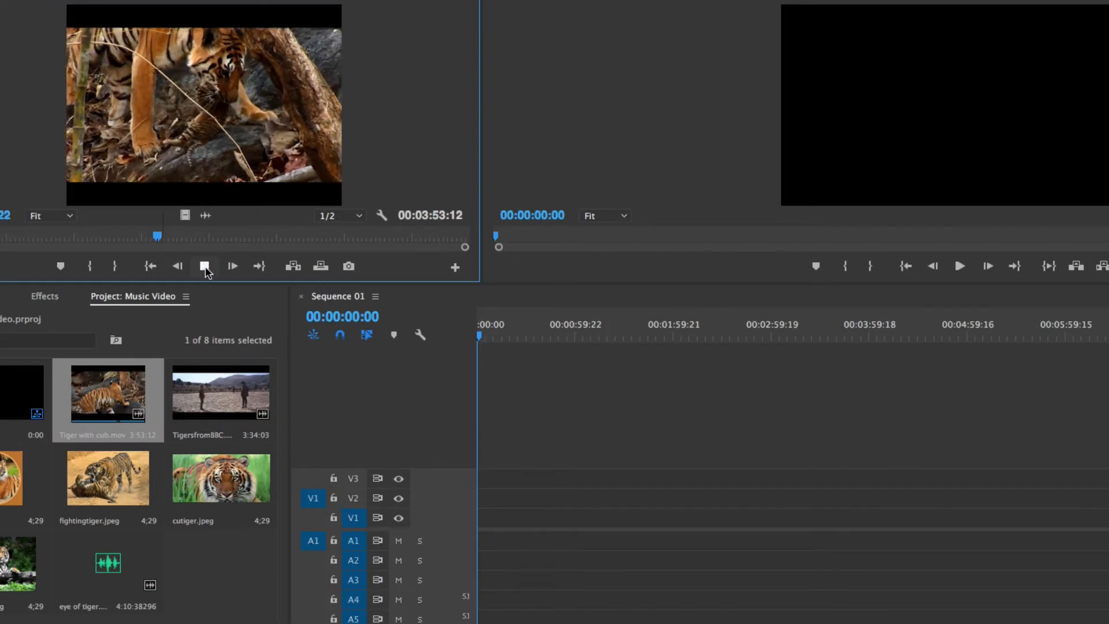
pyautogui.click(204, 266)
pyautogui.click(204, 266)
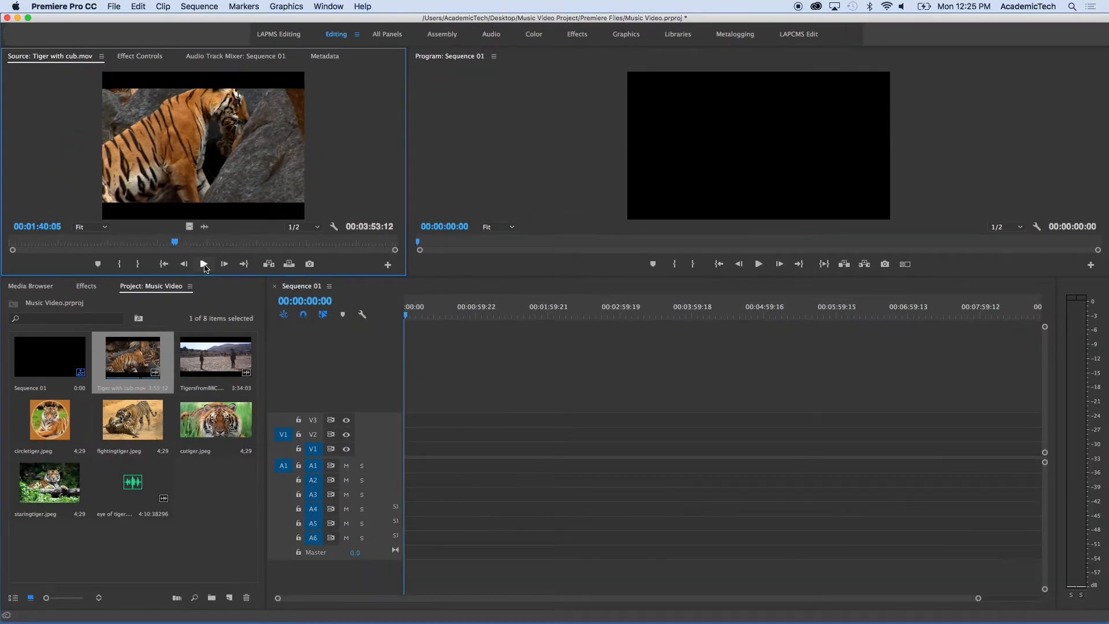
pyautogui.click(204, 267)
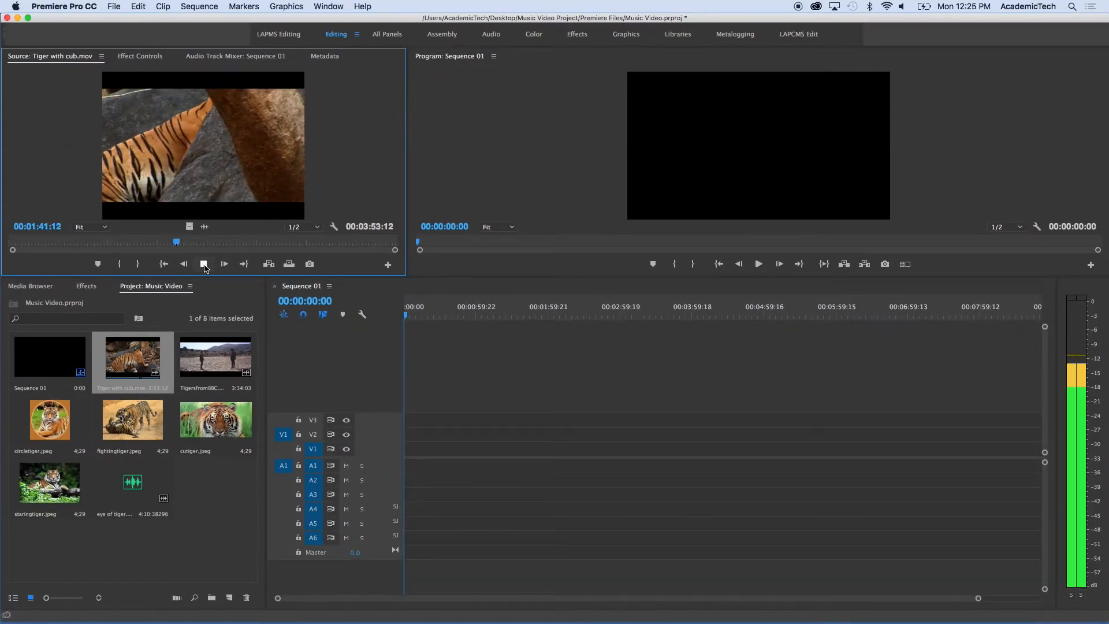
pyautogui.click(204, 266)
pyautogui.click(205, 266)
pyautogui.click(204, 266)
# Step: Mark an In point at 00:00:48:13 and an Out point at 00:01:01:24 on Tiger with cub.mov in the Source monitor
pyautogui.click(91, 240)
pyautogui.moveTo(91, 239); pyautogui.dragTo(90, 239)
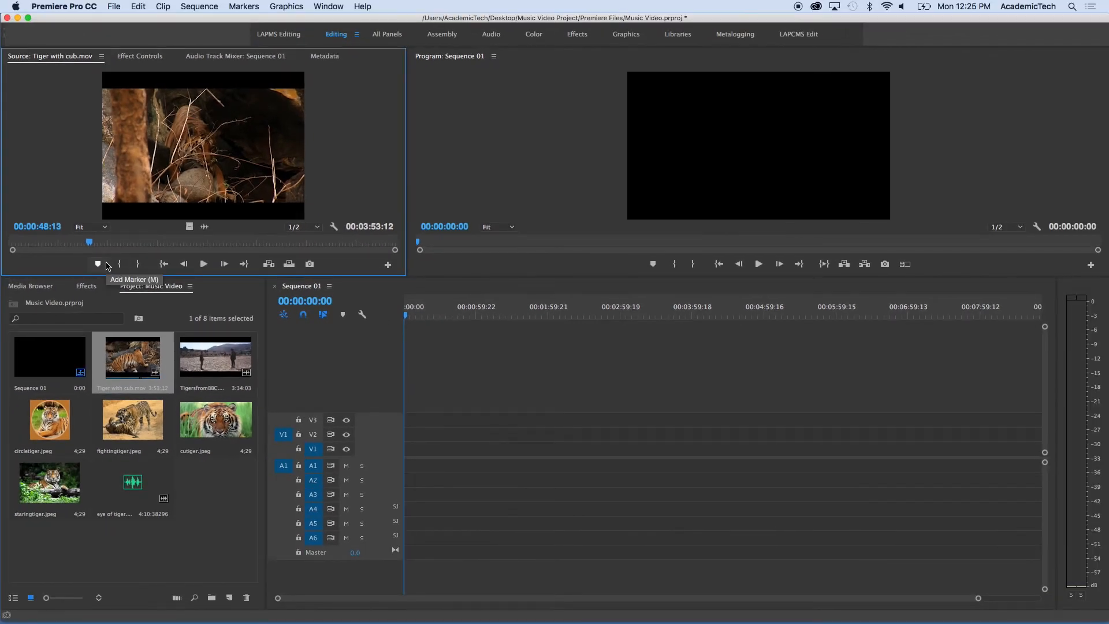
pyautogui.press('i')
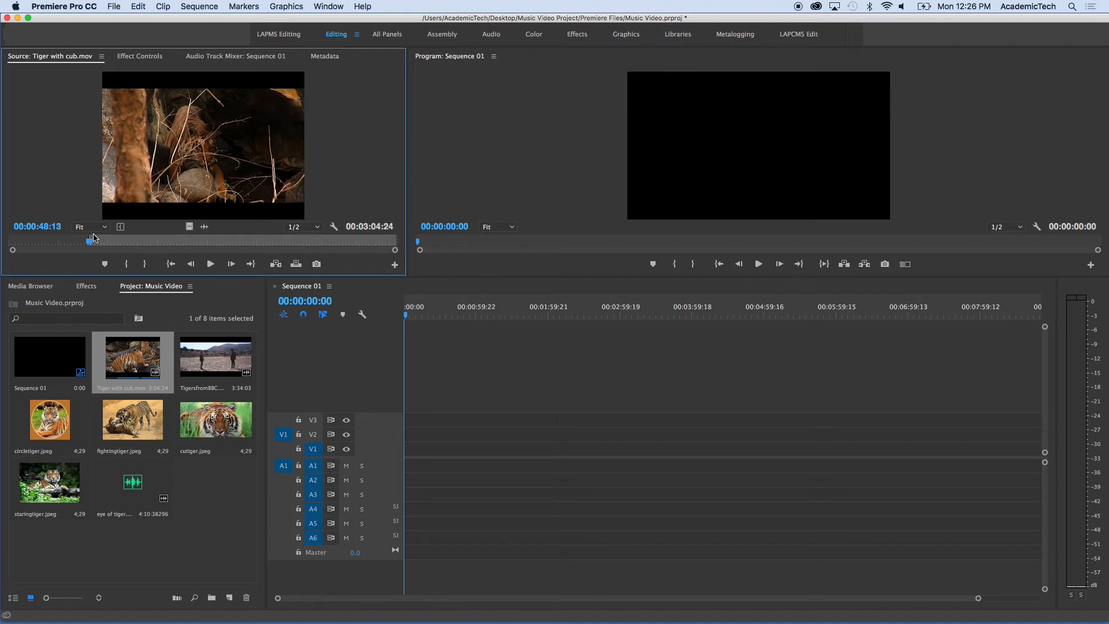
pyautogui.moveTo(89, 245); pyautogui.dragTo(113, 243)
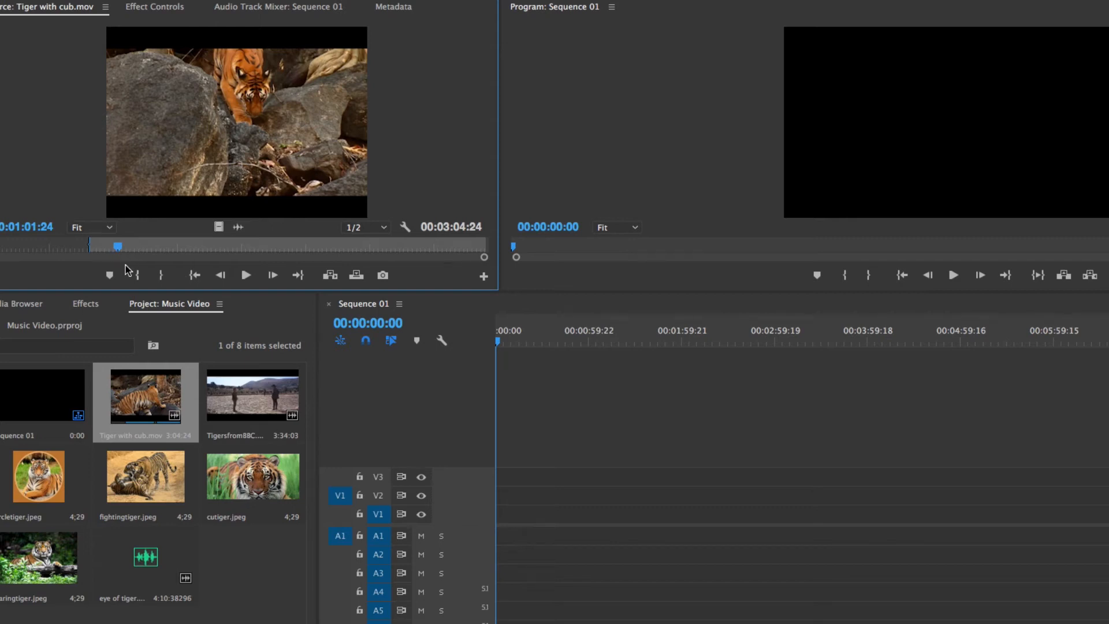
pyautogui.press('o')
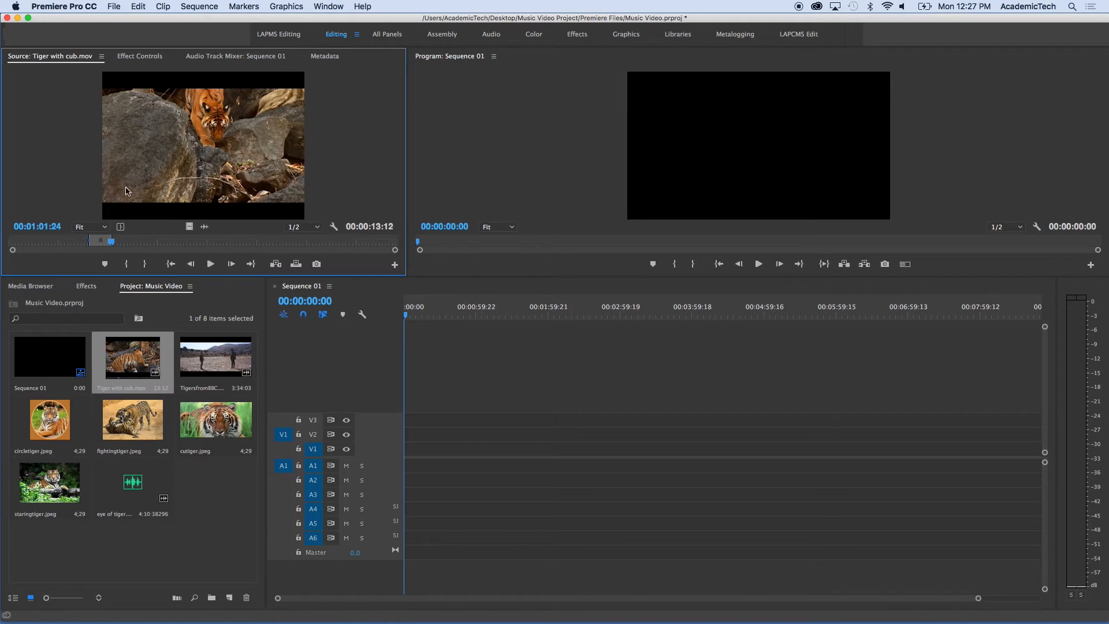
# Step: Place the marked Tiger with cub.mov section at the start of V1, keeping the existing sequence settings, and enlarge the Source and Program monitors
pyautogui.moveTo(123, 192); pyautogui.dragTo(412, 455)
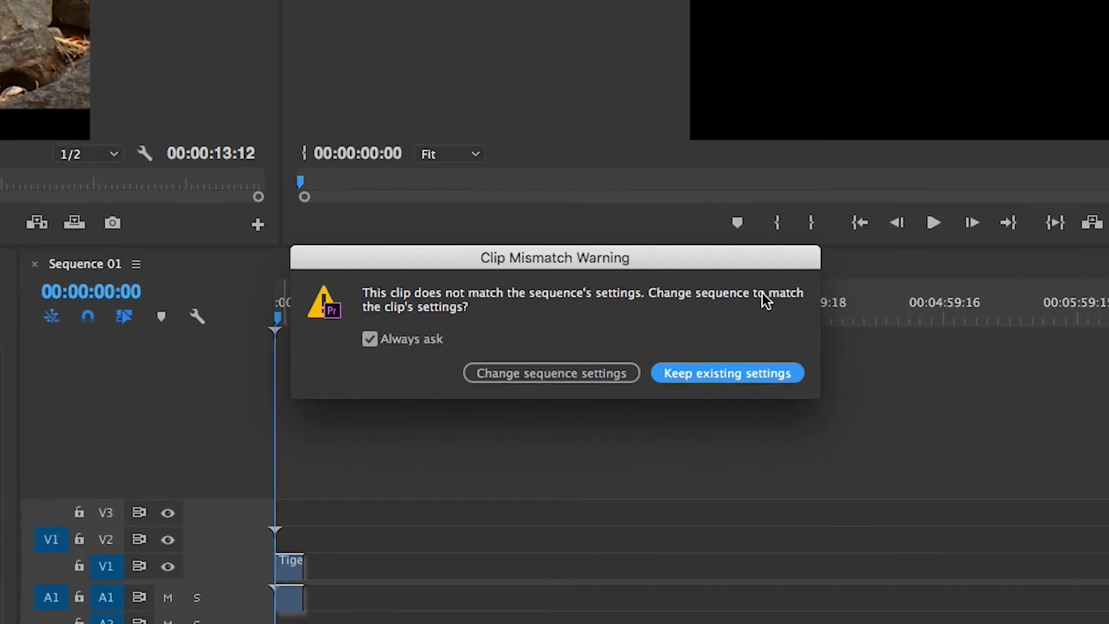
pyautogui.click(476, 369)
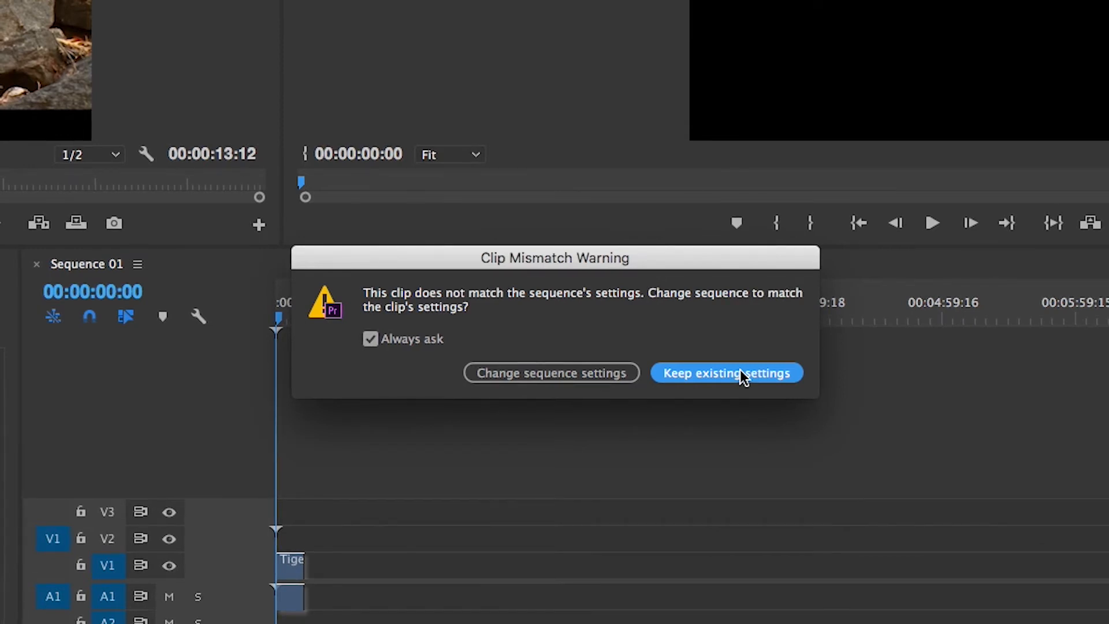
pyautogui.click(743, 374)
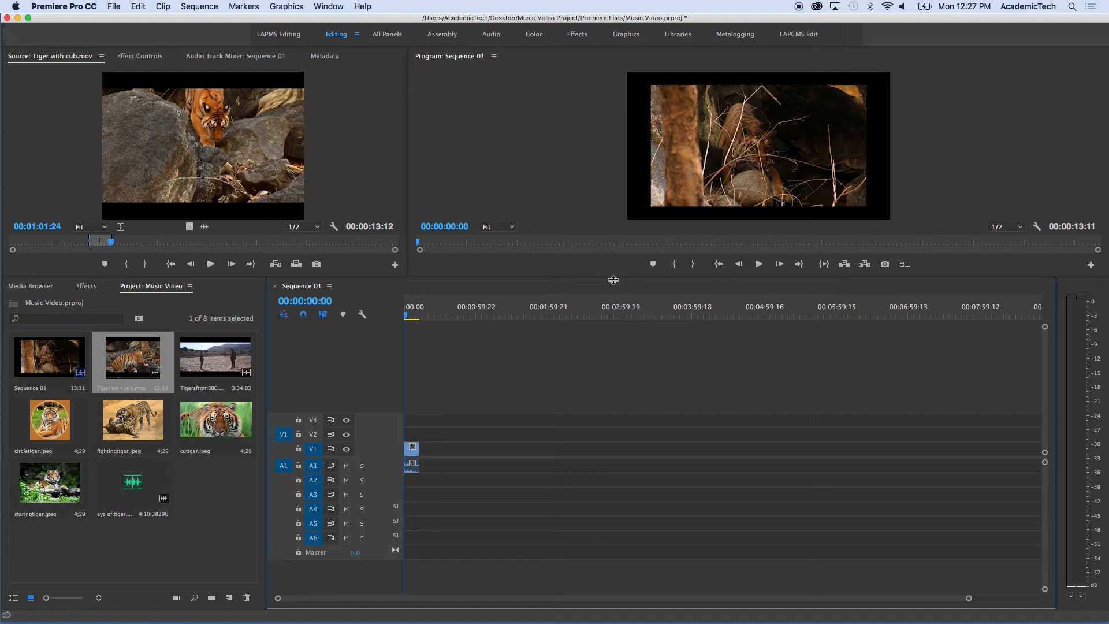
pyautogui.moveTo(614, 278); pyautogui.dragTo(622, 310)
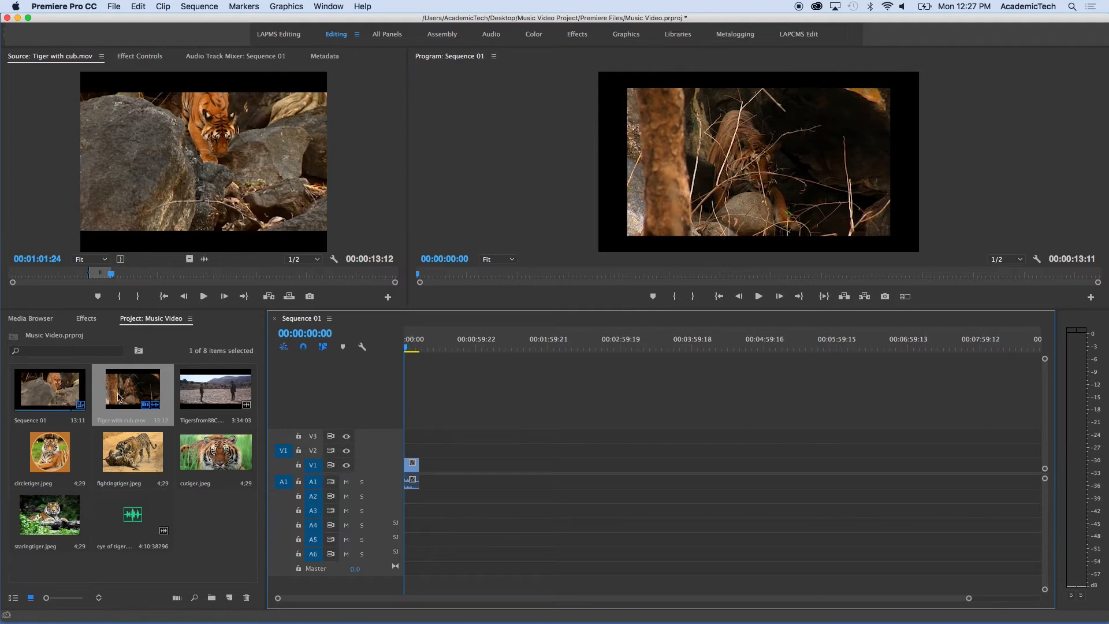
# Step: Add cutiger.jpeg from the Source monitor directly after the tiger clip on V1 and move the sequence playhead to about 00:00:03:20
pyautogui.doubleClick(206, 459)
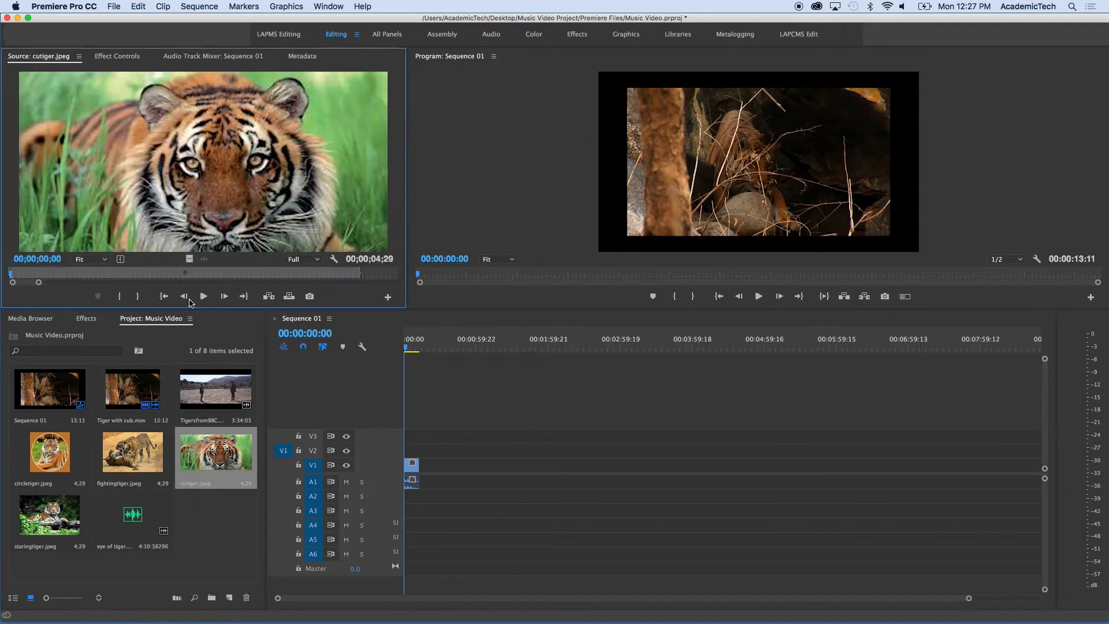
pyautogui.moveTo(148, 274); pyautogui.dragTo(96, 271)
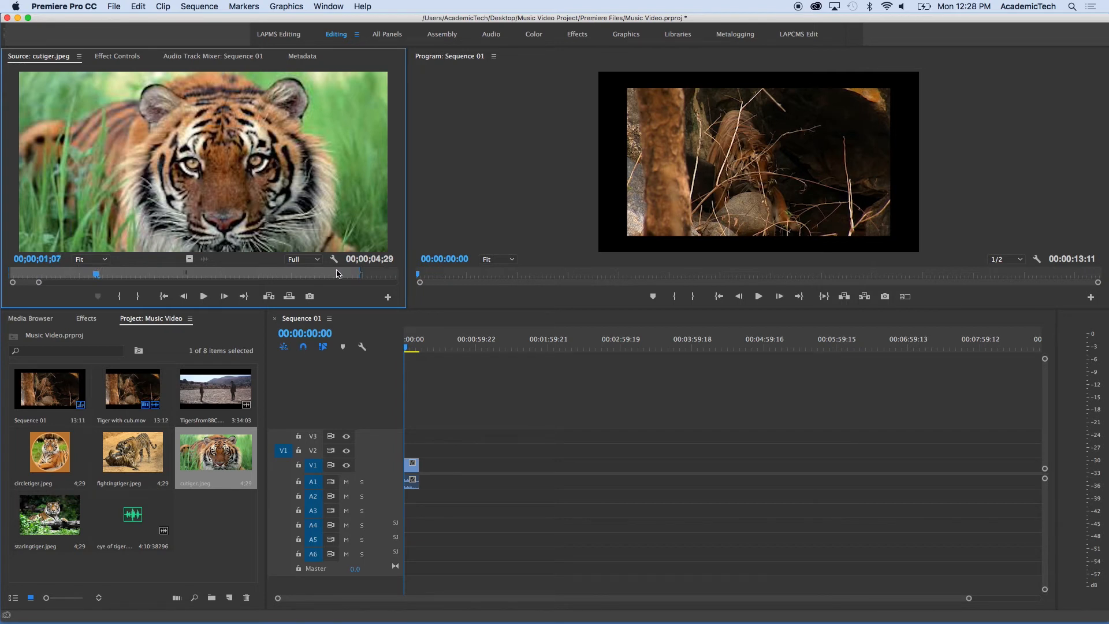
pyautogui.moveTo(192, 226); pyautogui.dragTo(418, 466)
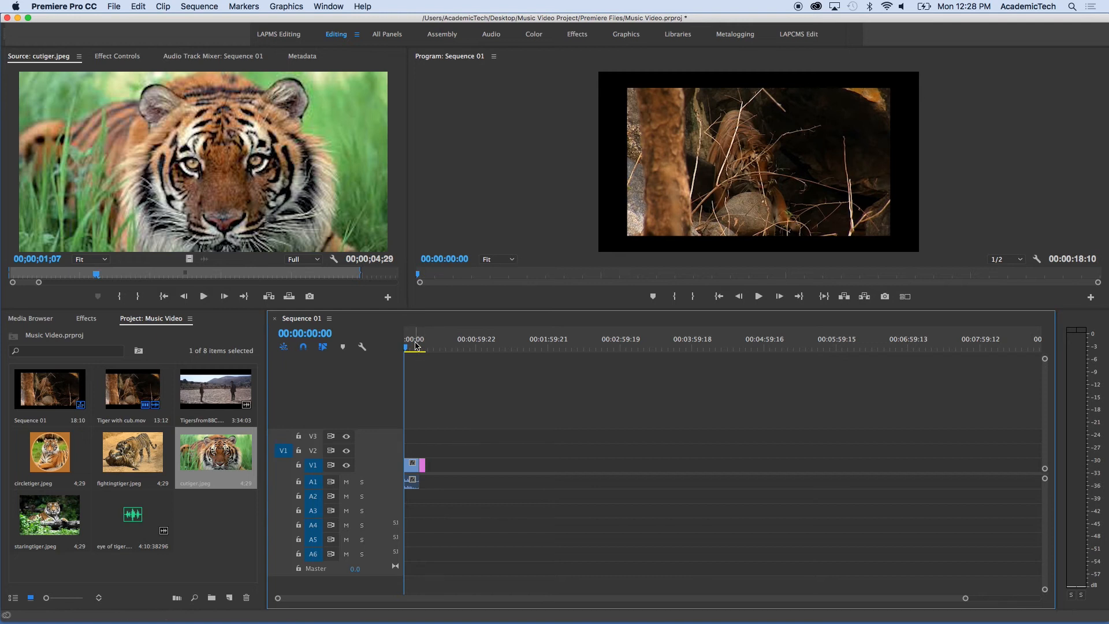
pyautogui.click(412, 348)
pyautogui.moveTo(412, 348)
pyautogui.mouseDown()
pyautogui.moveTo(426, 350)
pyautogui.moveTo(408, 349)
pyautogui.mouseUp()
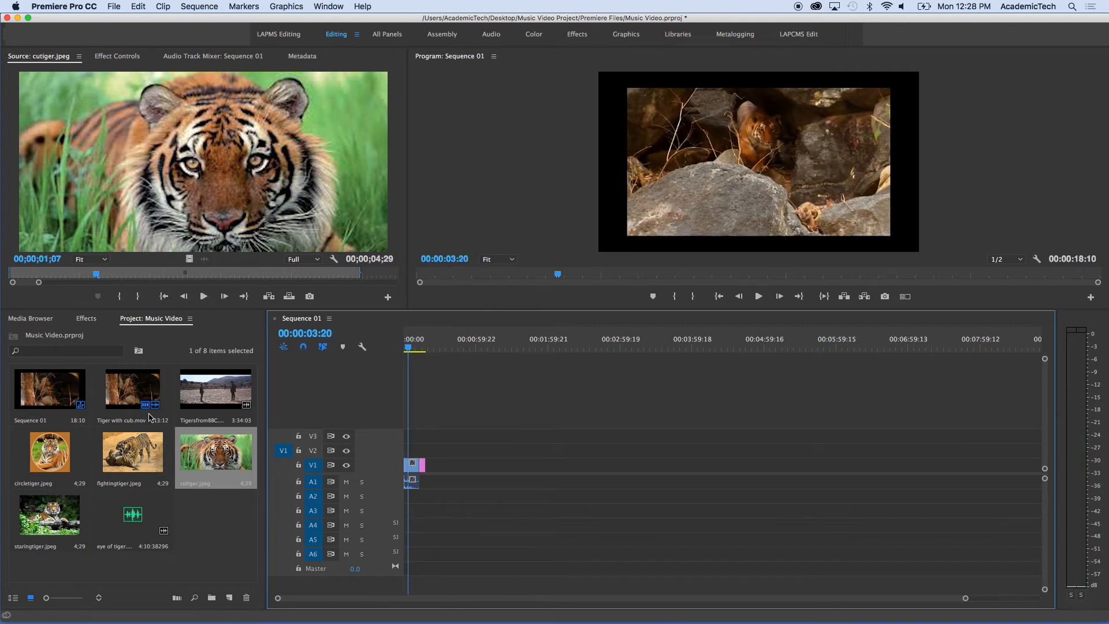
# Step: Add fightingtiger.jpeg from the Source monitor directly after cutiger.jpeg on V1
pyautogui.doubleClick(134, 456)
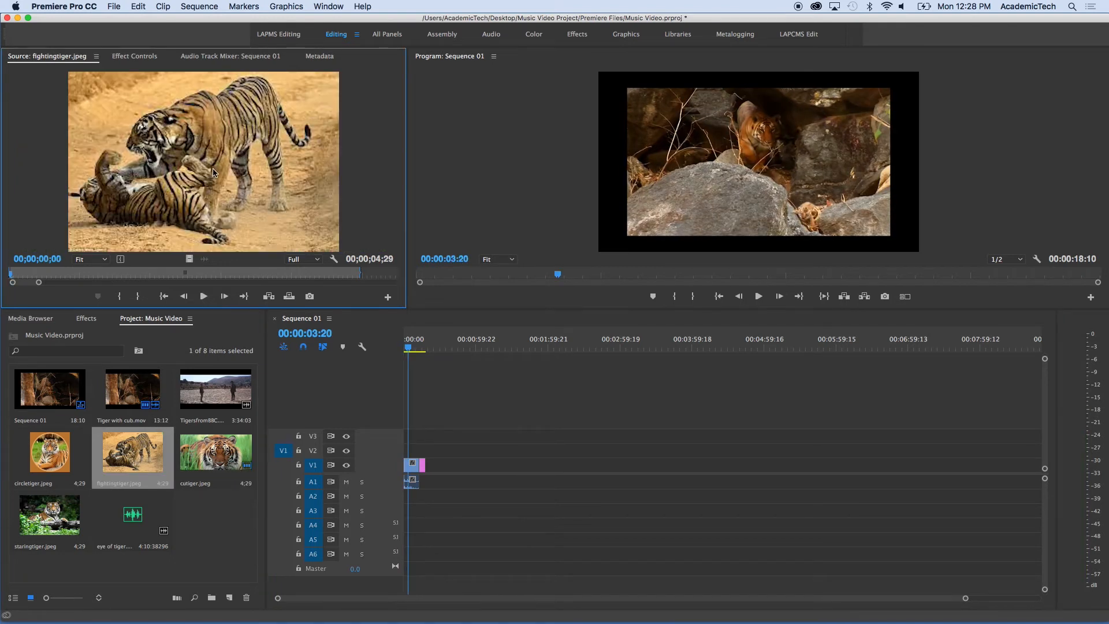
pyautogui.moveTo(325, 249); pyautogui.dragTo(404, 466)
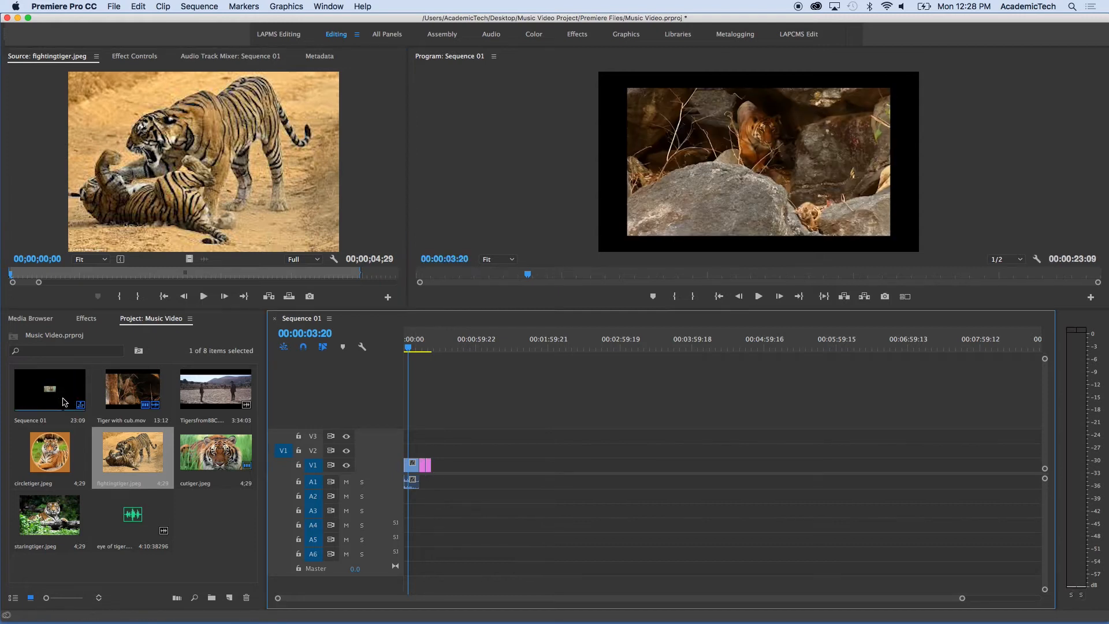
# Step: Load Tiger with cub.mov into the Source monitor again and mark a new In point at 00:02:30:19
pyautogui.doubleClick(137, 393)
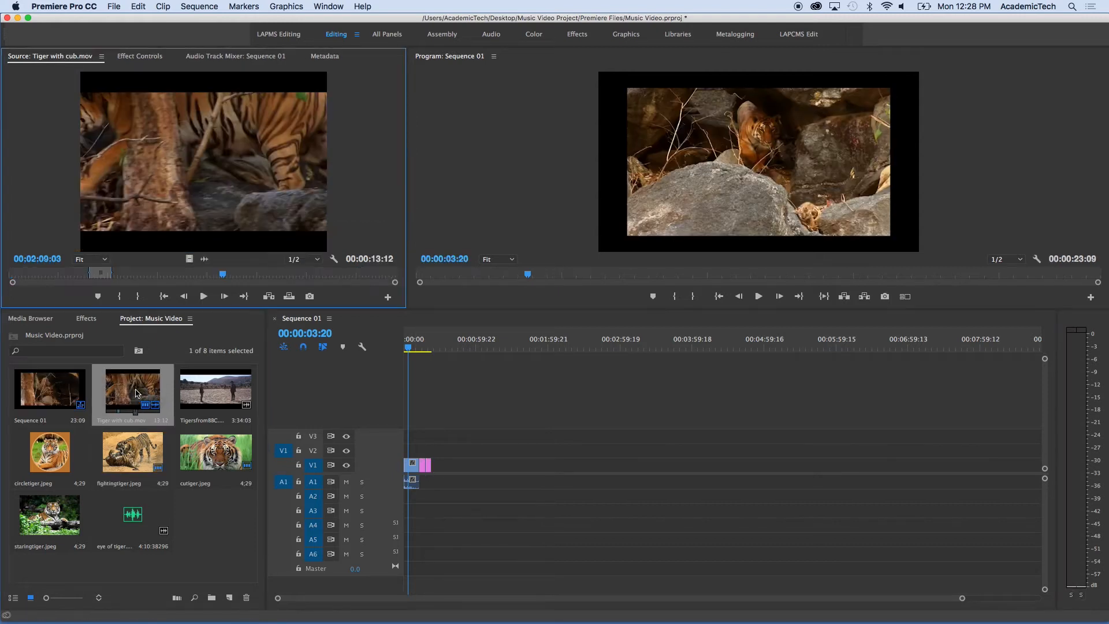
pyautogui.moveTo(223, 278); pyautogui.dragTo(257, 276)
pyautogui.moveTo(265, 276); pyautogui.dragTo(260, 277)
pyautogui.press('i')
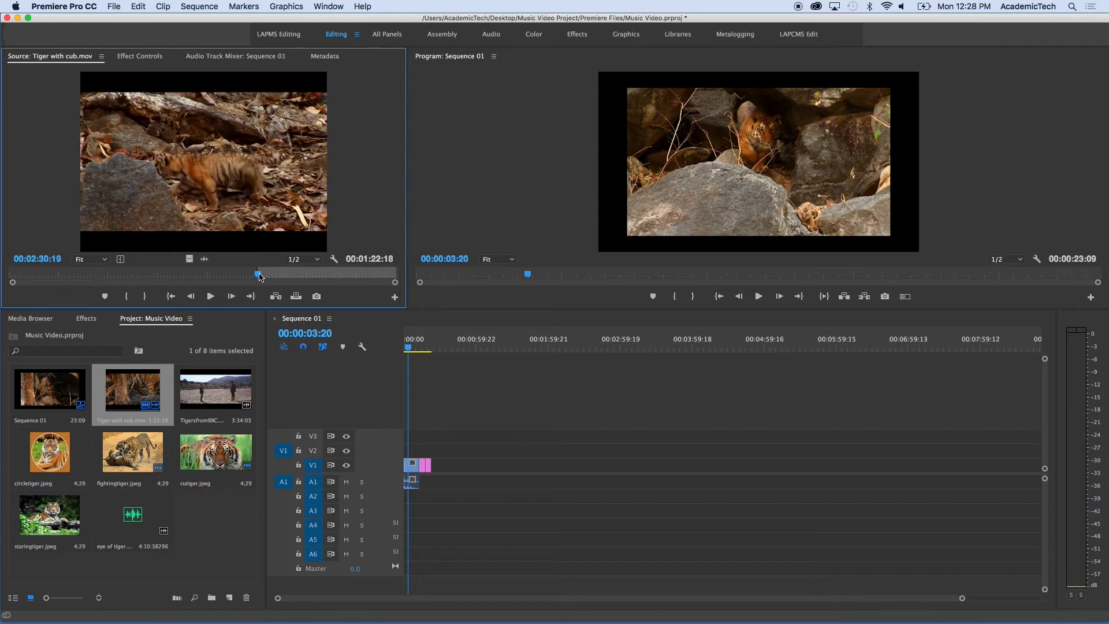
# Step: Mark an Out point at 00:02:34:17 on Tiger with cub.mov and place the marked section directly after fightingtiger.jpeg on V1
pyautogui.press('space')
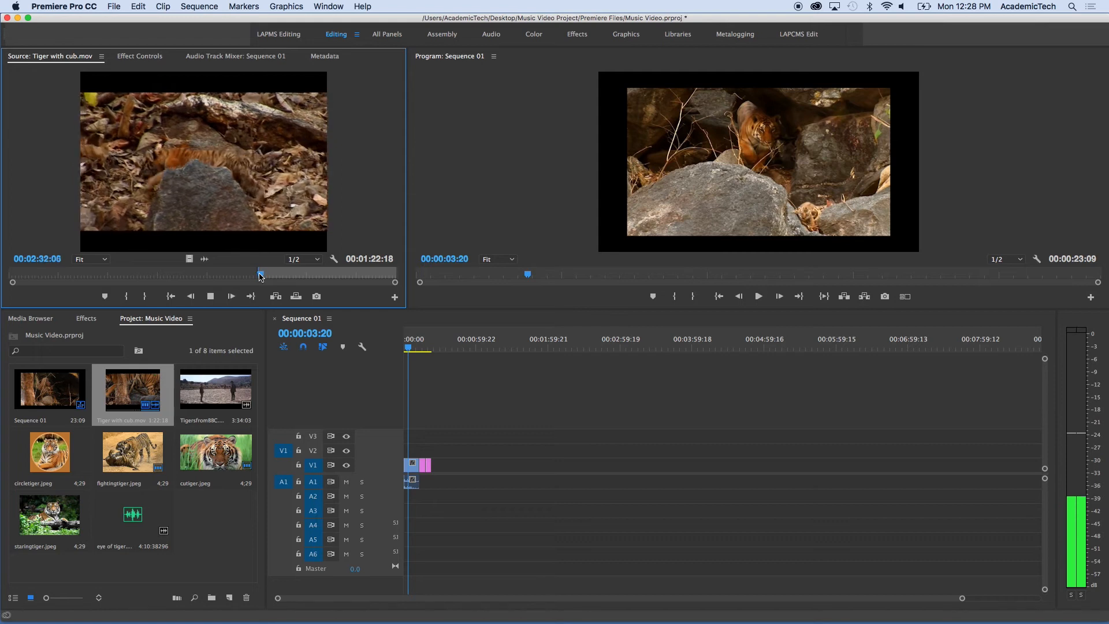
pyautogui.press('space')
pyautogui.press('space')
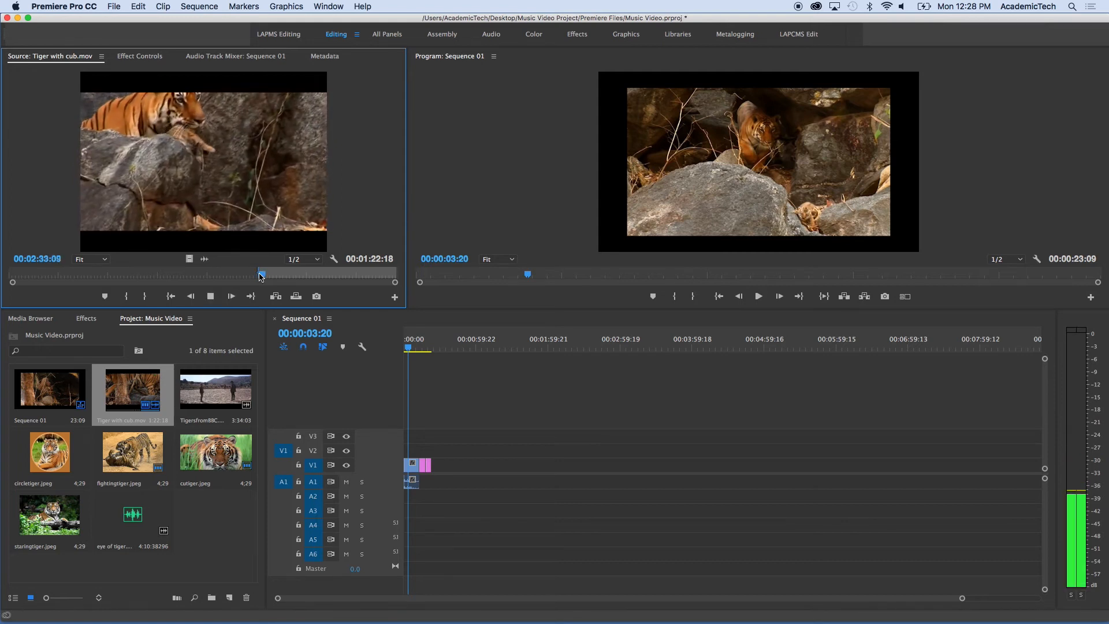
pyautogui.press('space')
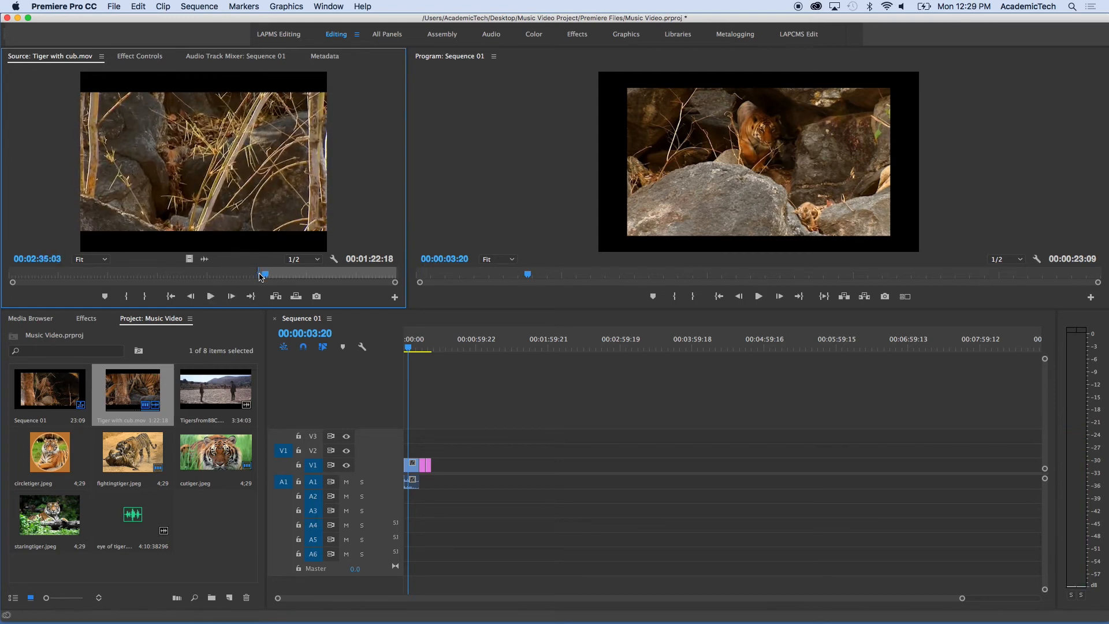
pyautogui.press('Left')
pyautogui.press('Left')
pyautogui.press('Left')
pyautogui.press('Left')
pyautogui.press('Left')
pyautogui.press('Left')
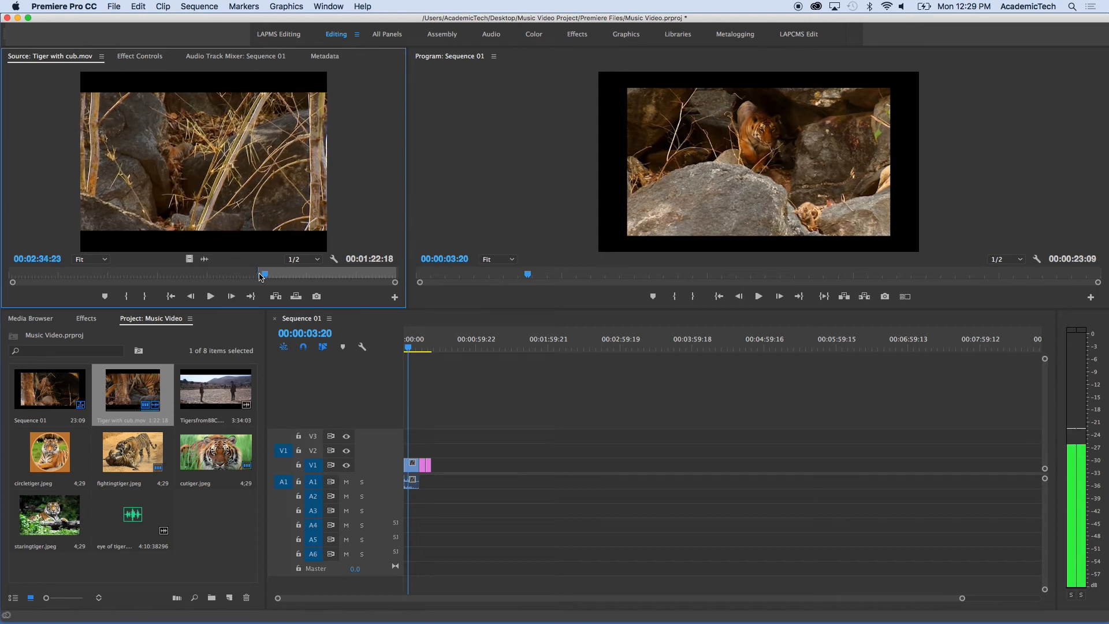
pyautogui.press('Left')
pyautogui.press('Left')
pyautogui.press('Left')
pyautogui.press('Left')
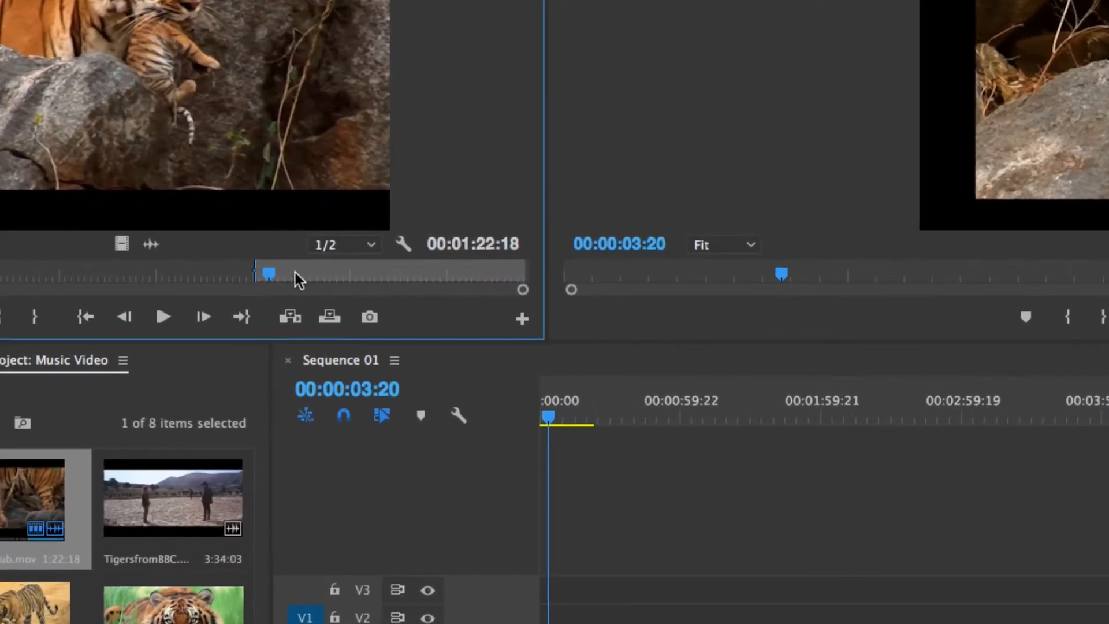
pyautogui.press('o')
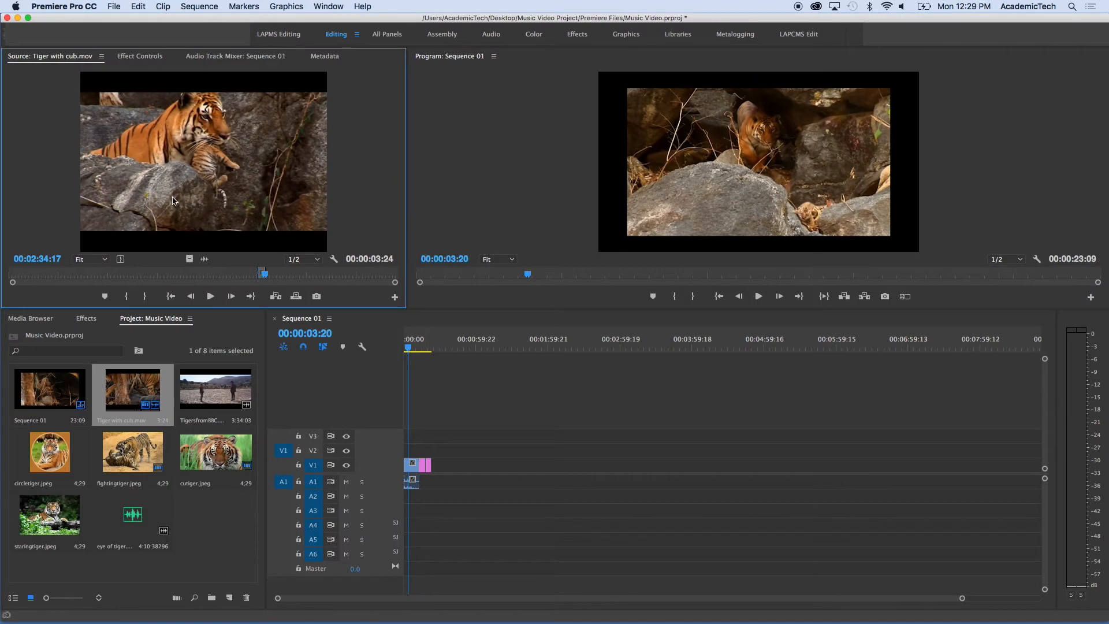
pyautogui.moveTo(292, 283); pyautogui.dragTo(437, 472)
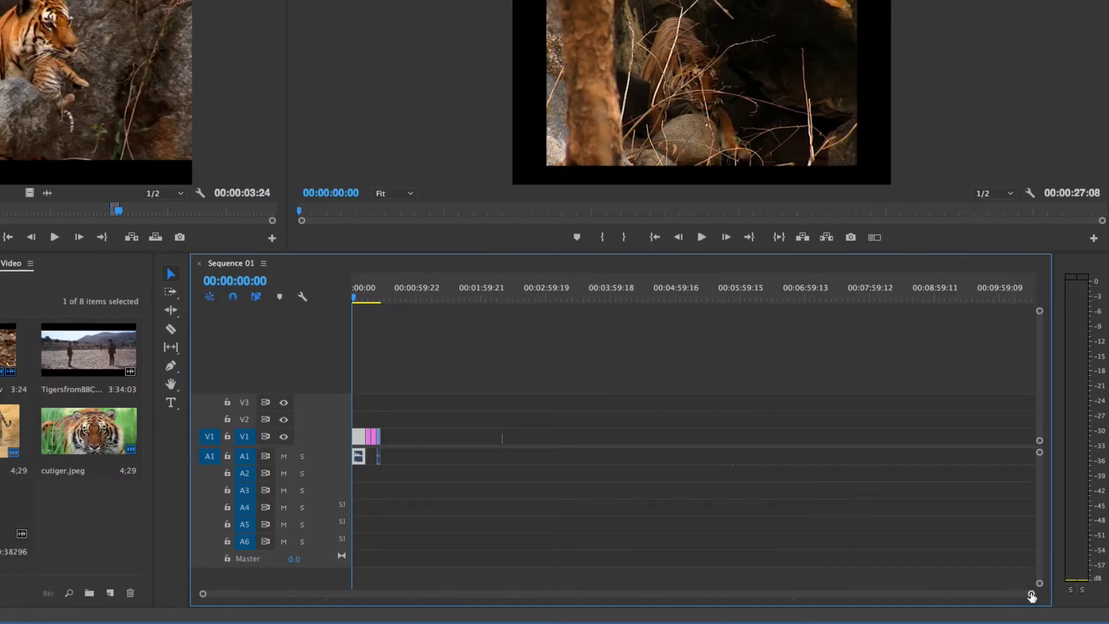
# Step: Zoom the Sequence 01 timeline in and out to examine the four clips on V1 at different magnifications
pyautogui.moveTo(1031, 596); pyautogui.dragTo(787, 586)
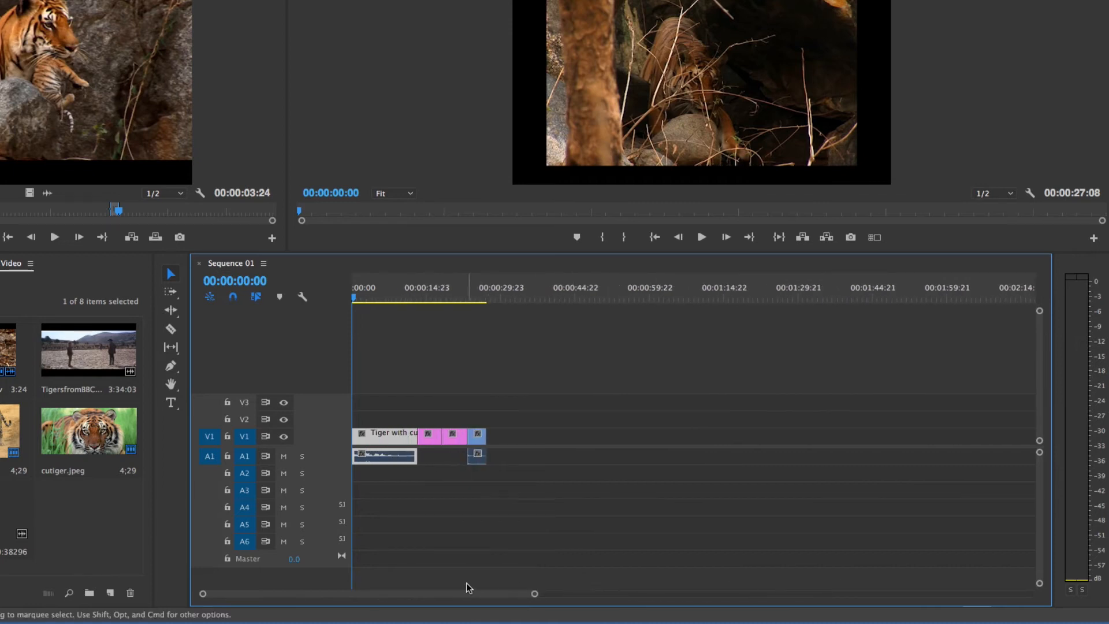
pyautogui.moveTo(417, 589)
pyautogui.mouseDown()
pyautogui.moveTo(454, 588)
pyautogui.moveTo(370, 597)
pyautogui.moveTo(429, 597)
pyautogui.moveTo(400, 590)
pyautogui.mouseUp()
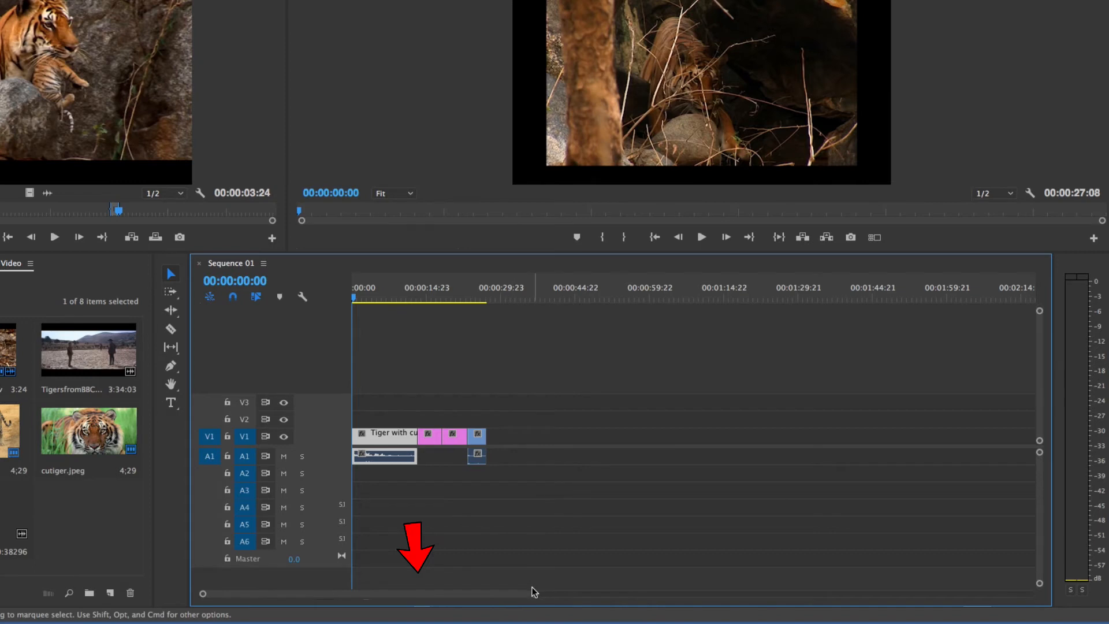
pyautogui.moveTo(534, 594); pyautogui.dragTo(483, 595)
pyautogui.click(487, 363)
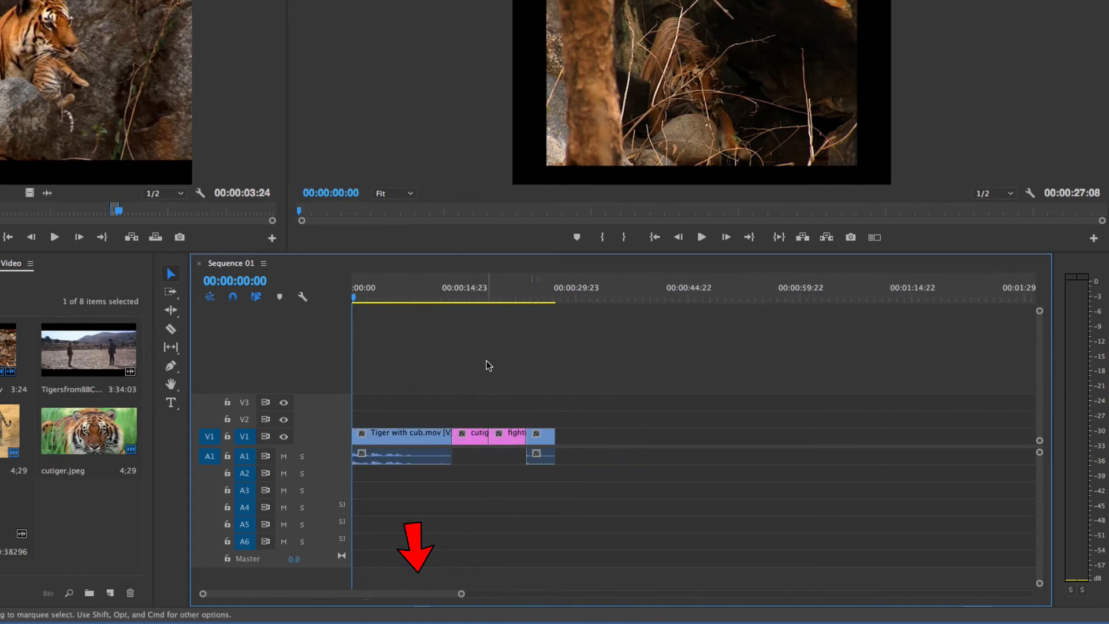
pyautogui.press('=')
pyautogui.press('=')
pyautogui.press('-')
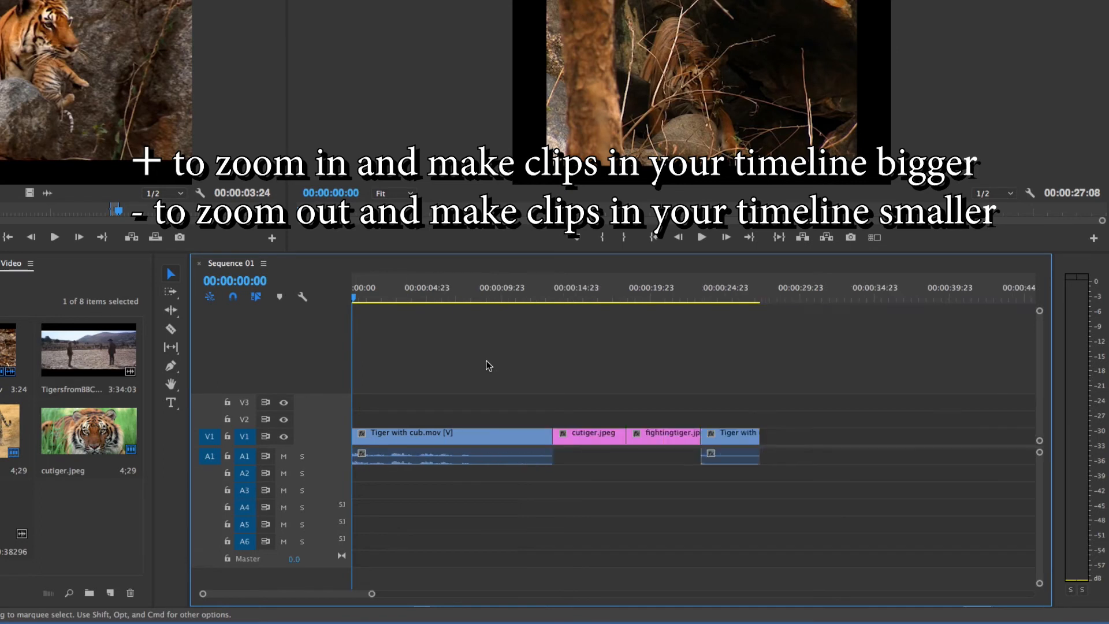
pyautogui.press('-')
pyautogui.press('=')
pyautogui.press('-')
pyautogui.press('-')
pyautogui.press('-')
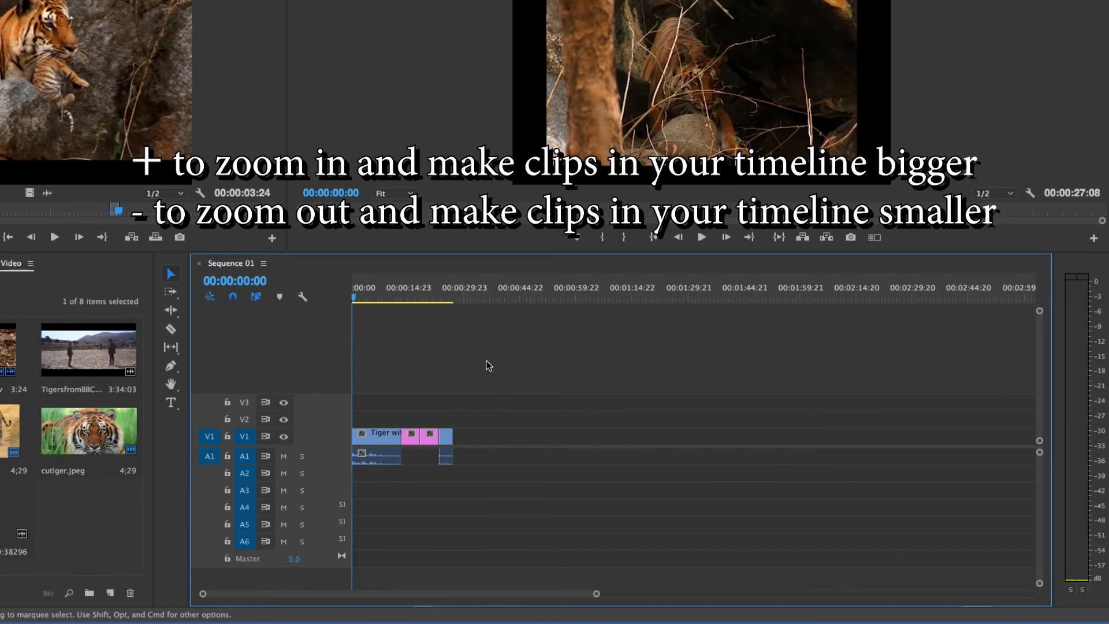
pyautogui.press('=')
pyautogui.press('=')
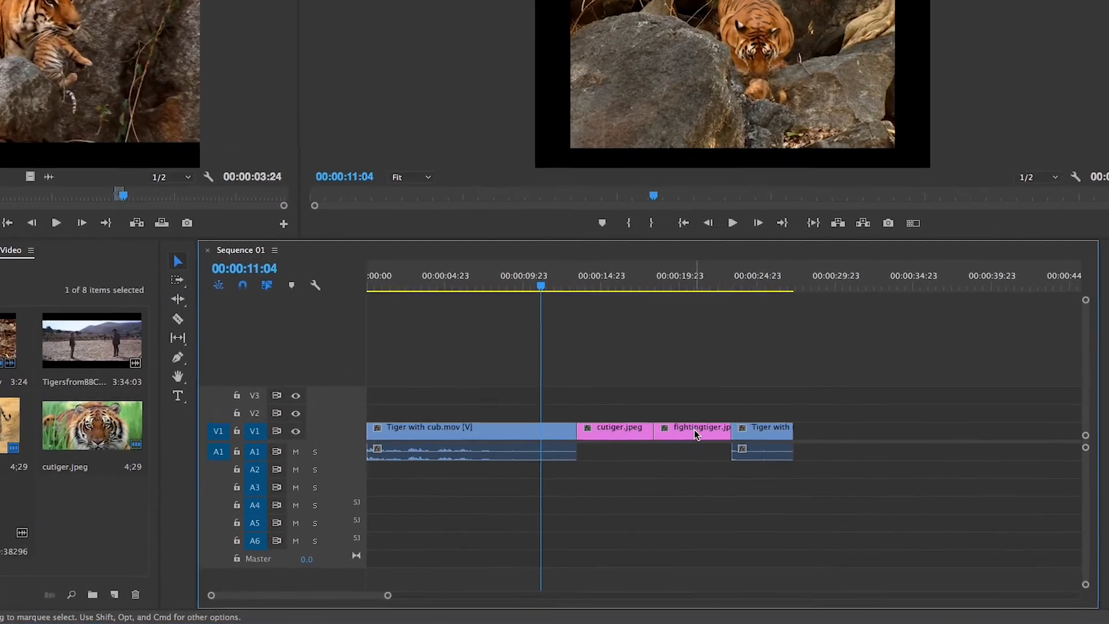
pyautogui.click(696, 434)
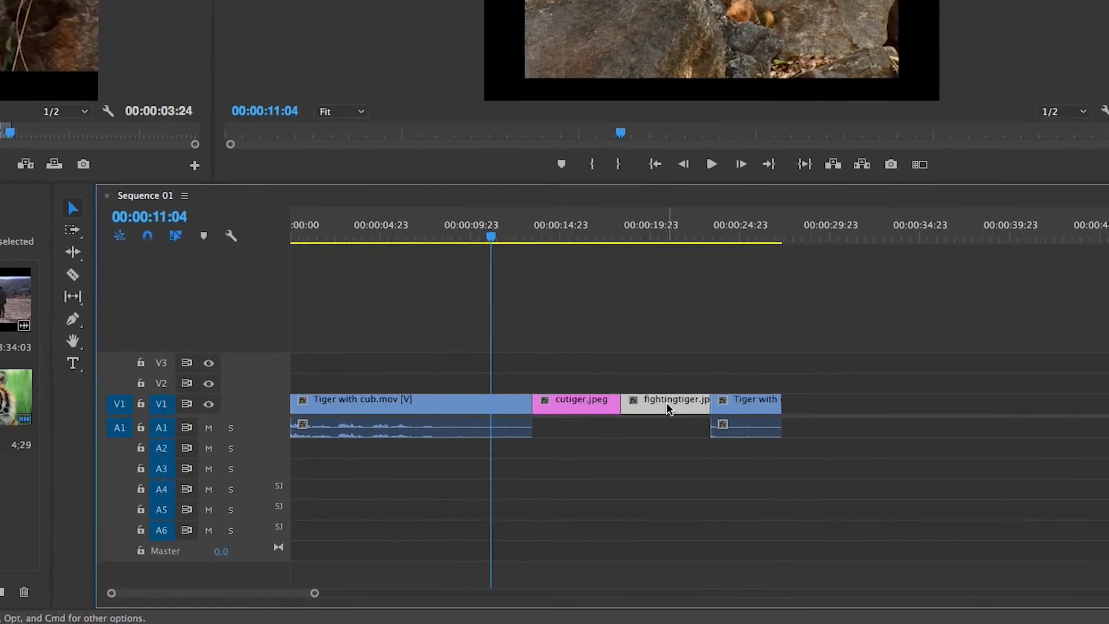
pyautogui.click(387, 376)
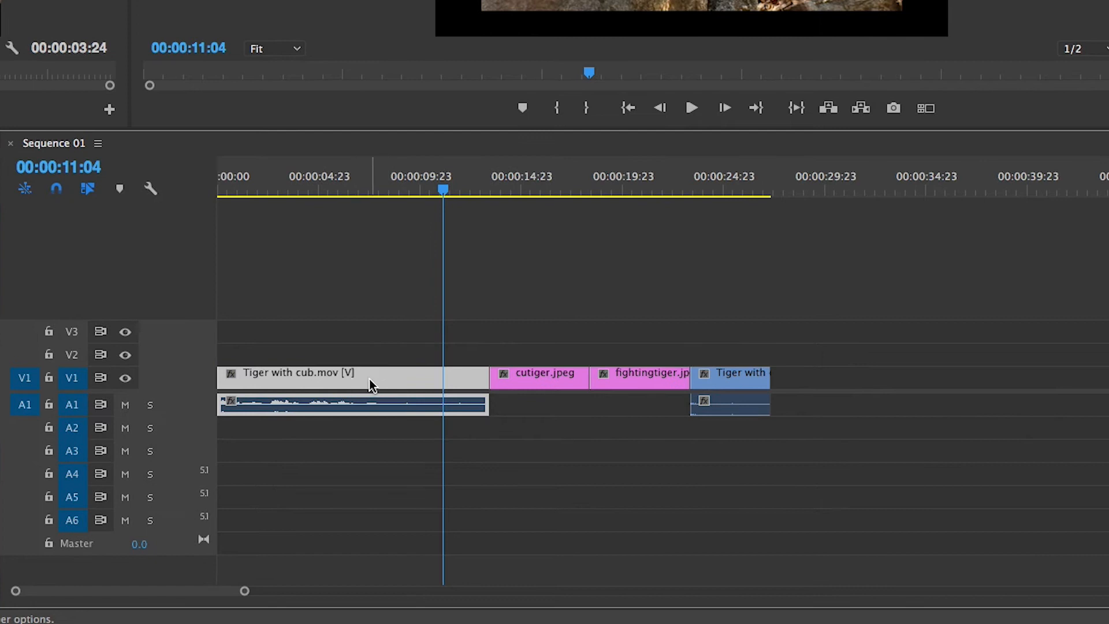
pyautogui.moveTo(369, 379); pyautogui.dragTo(350, 411)
pyautogui.moveTo(582, 376)
pyautogui.mouseDown()
pyautogui.moveTo(516, 376)
pyautogui.moveTo(578, 377)
pyautogui.mouseUp()
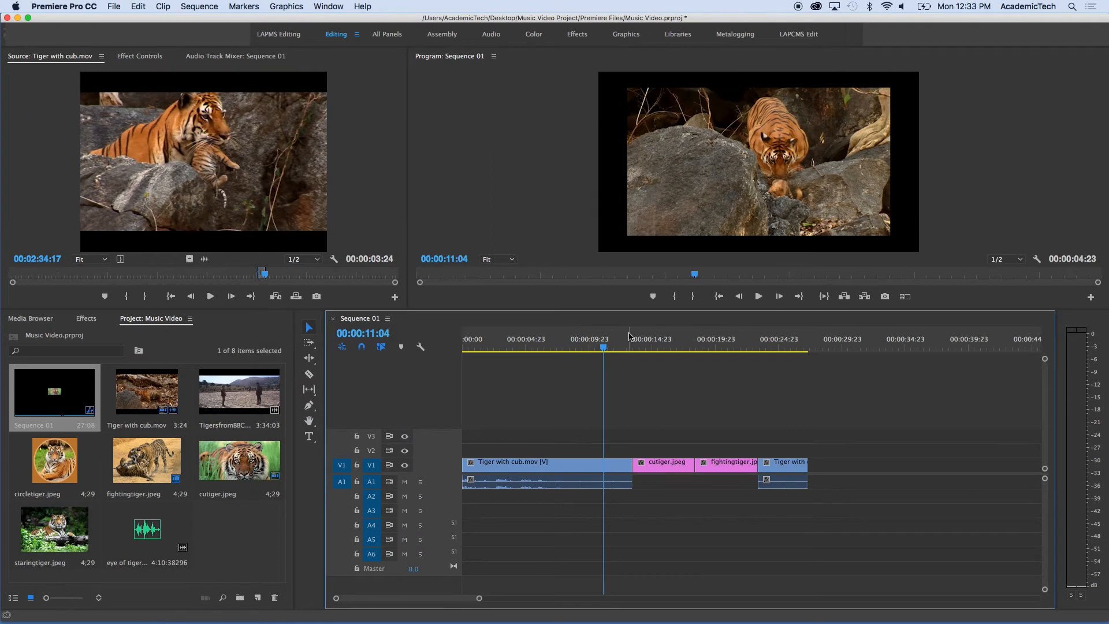
# Step: Scrub Sequence 01 across the first tiger clip and cutiger.jpeg, comparing how each fills the Program monitor frame
pyautogui.moveTo(603, 348); pyautogui.dragTo(615, 373)
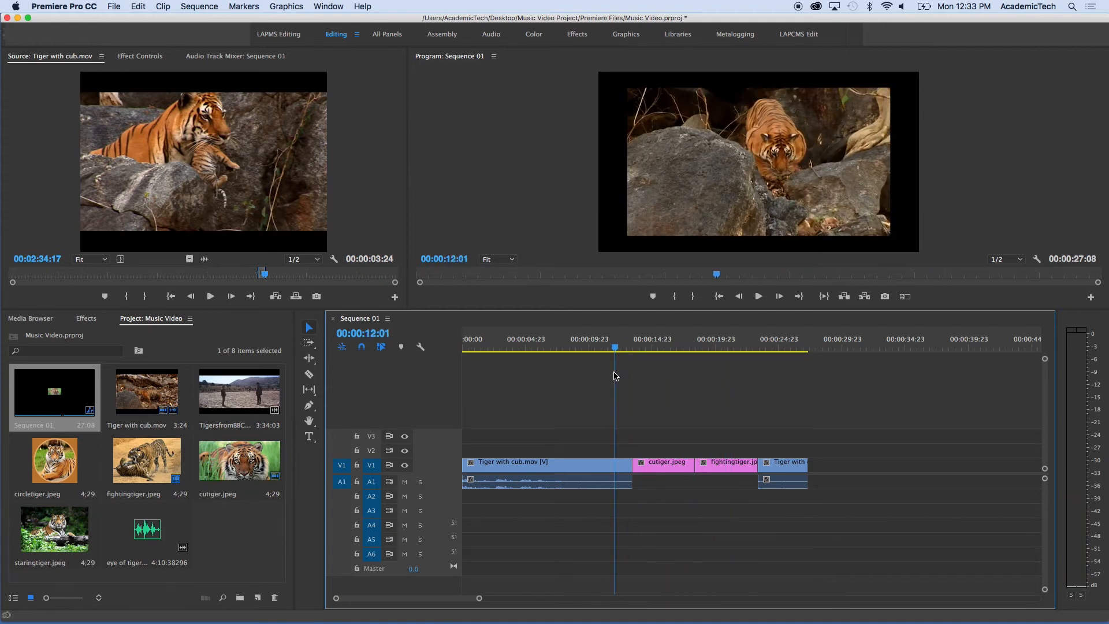
pyautogui.doubleClick(572, 468)
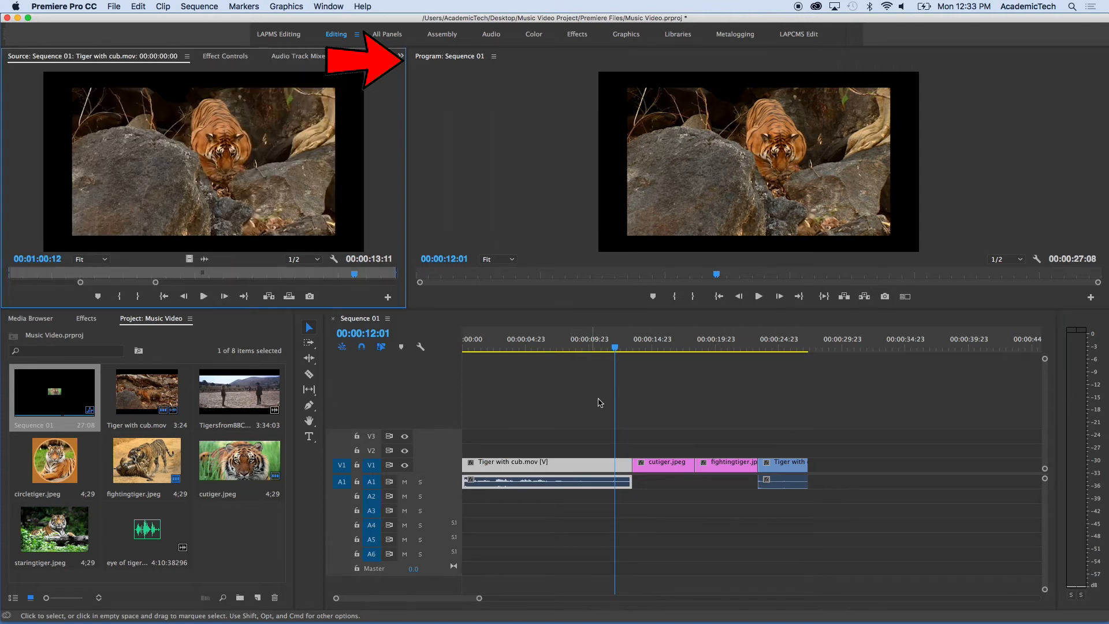
pyautogui.moveTo(615, 348); pyautogui.dragTo(584, 348)
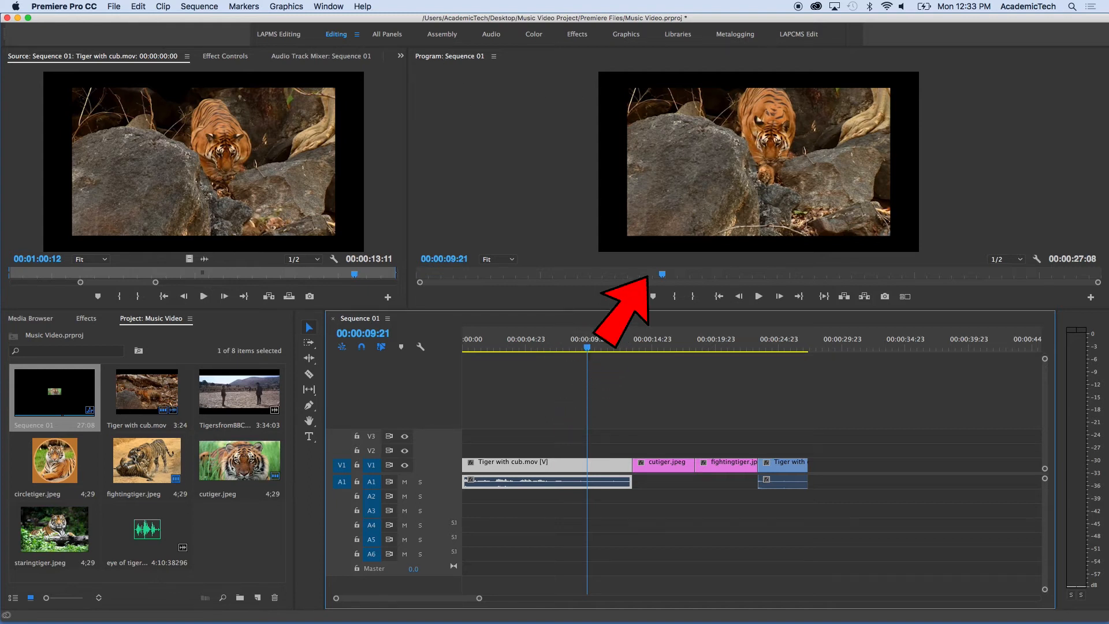
pyautogui.moveTo(587, 349); pyautogui.dragTo(646, 373)
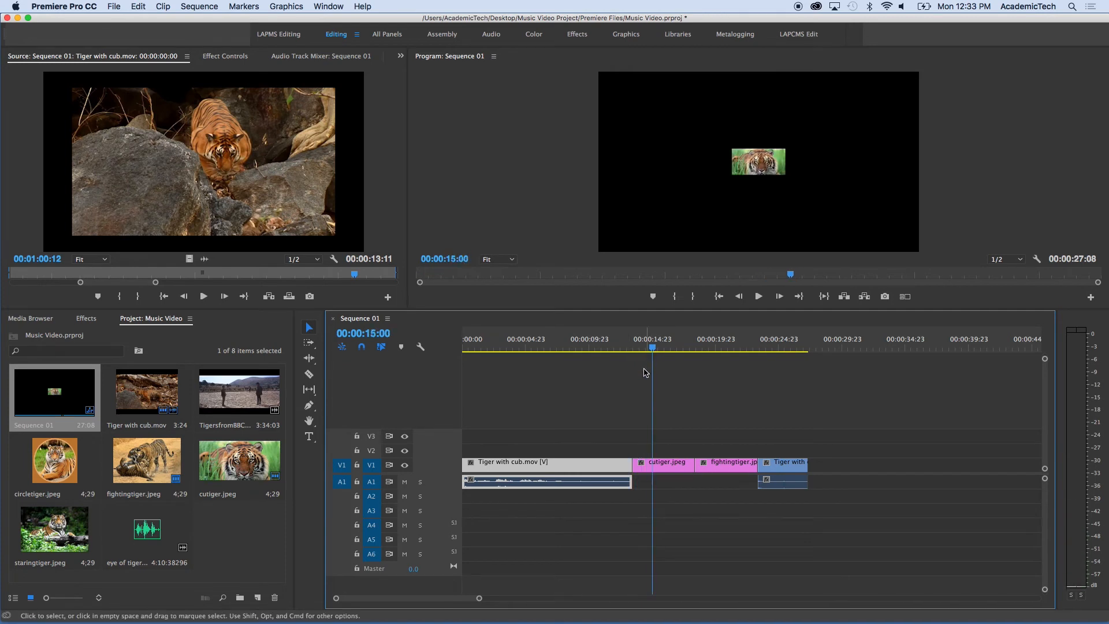
pyautogui.click(674, 466)
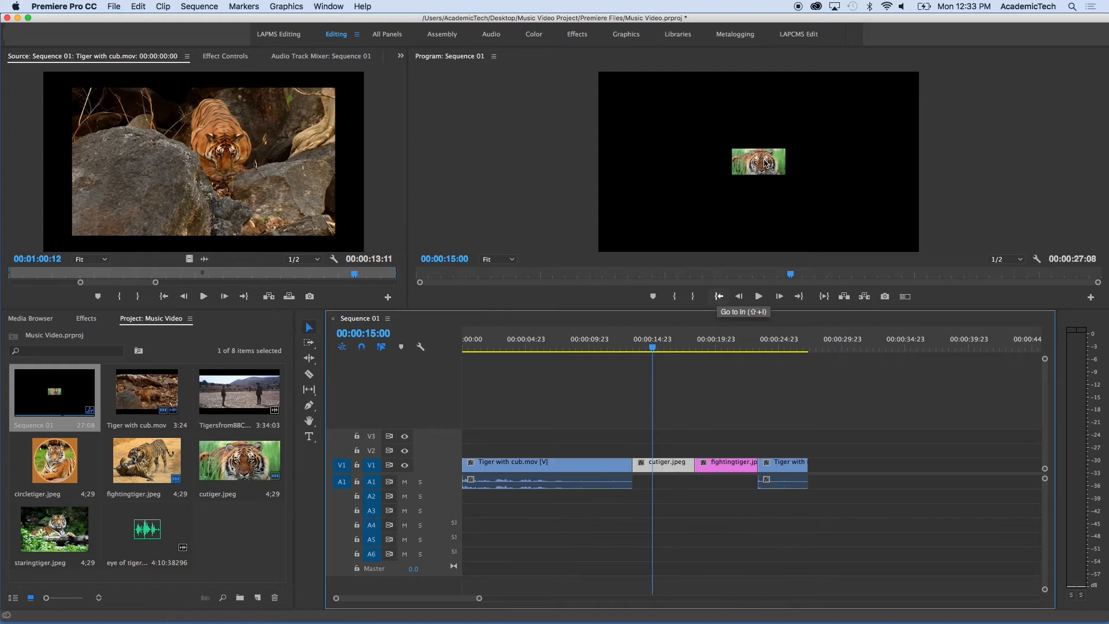
# Step: Set the Scale of the first Tiger with cub.mov clip on V1 to 125, previewing it at 00:00:07:15
pyautogui.moveTo(654, 350); pyautogui.dragTo(558, 349)
pyautogui.click(527, 471)
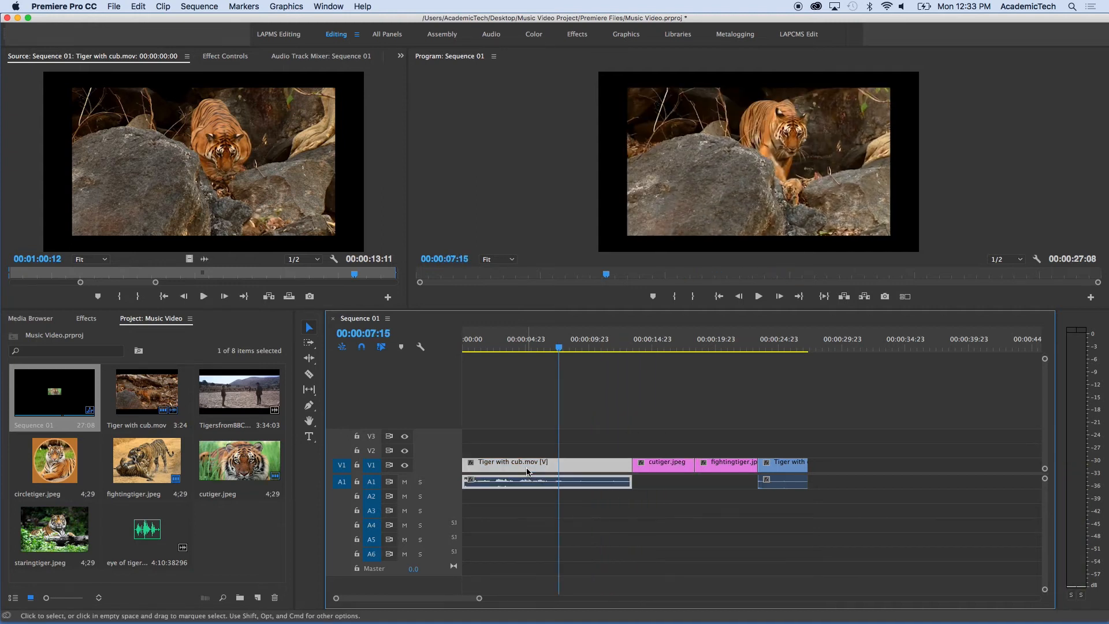
pyautogui.doubleClick(527, 471)
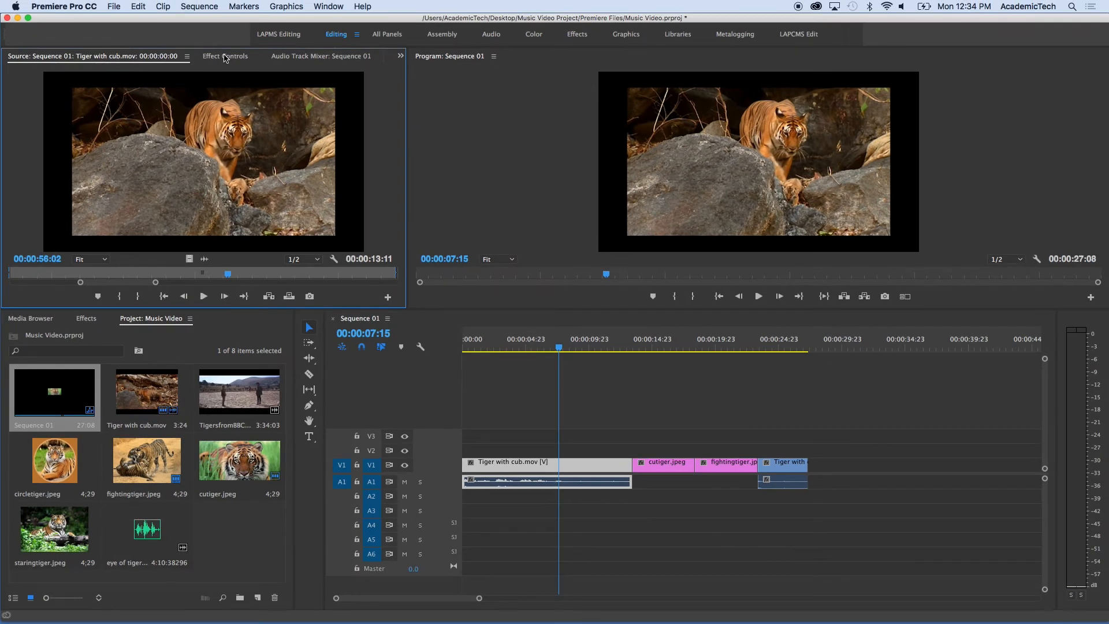
pyautogui.click(225, 55)
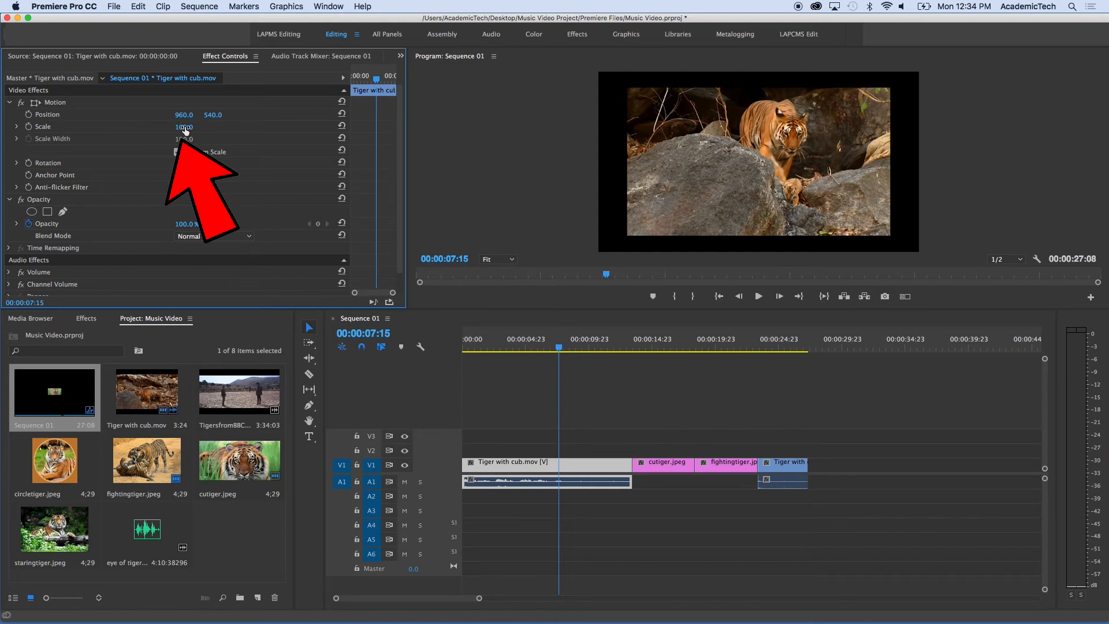
pyautogui.moveTo(184, 127)
pyautogui.mouseDown()
pyautogui.moveTo(226, 127)
pyautogui.moveTo(160, 127)
pyautogui.moveTo(198, 127)
pyautogui.mouseUp()
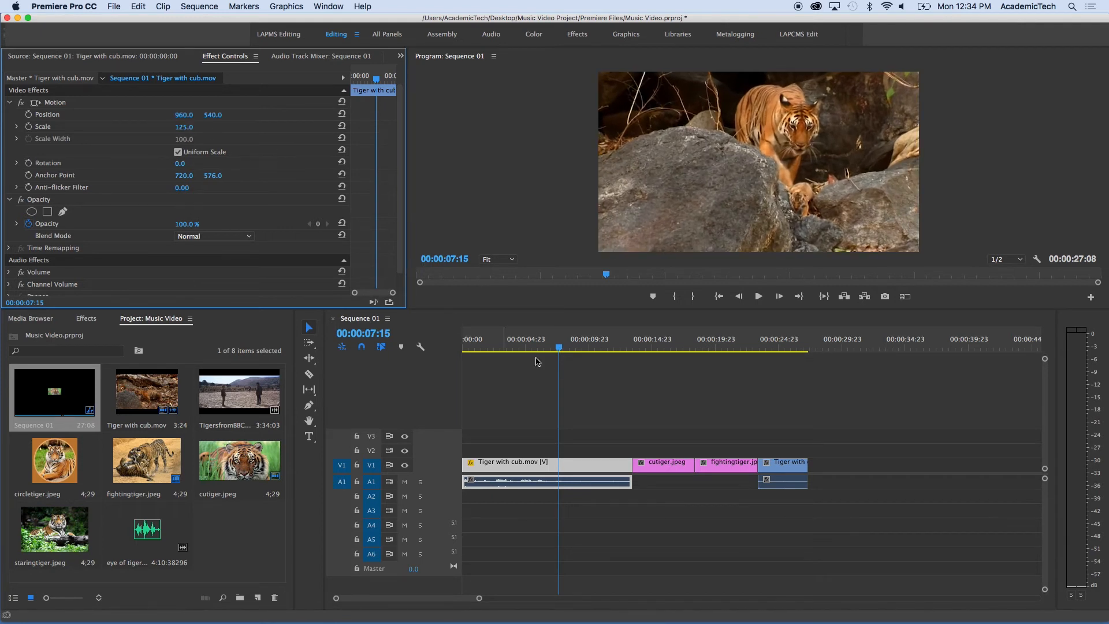
# Step: Set the Scale of the cutiger.jpeg still on V1 to 706, previewing it at 00:00:14:13
pyautogui.click(561, 353)
pyautogui.moveTo(561, 353); pyautogui.dragTo(649, 365)
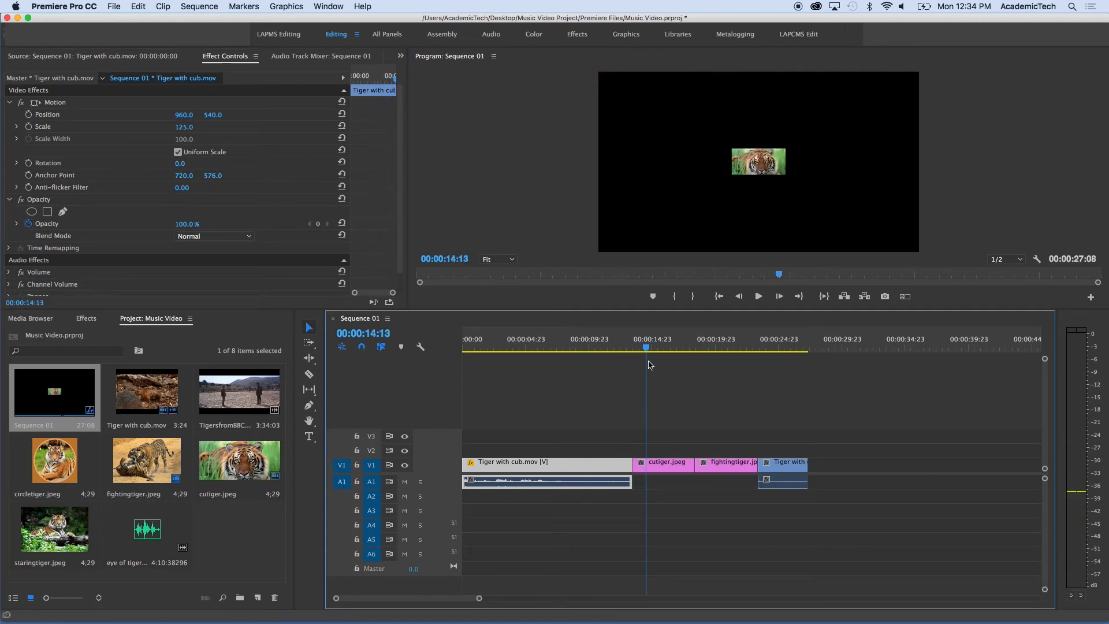
pyautogui.doubleClick(668, 468)
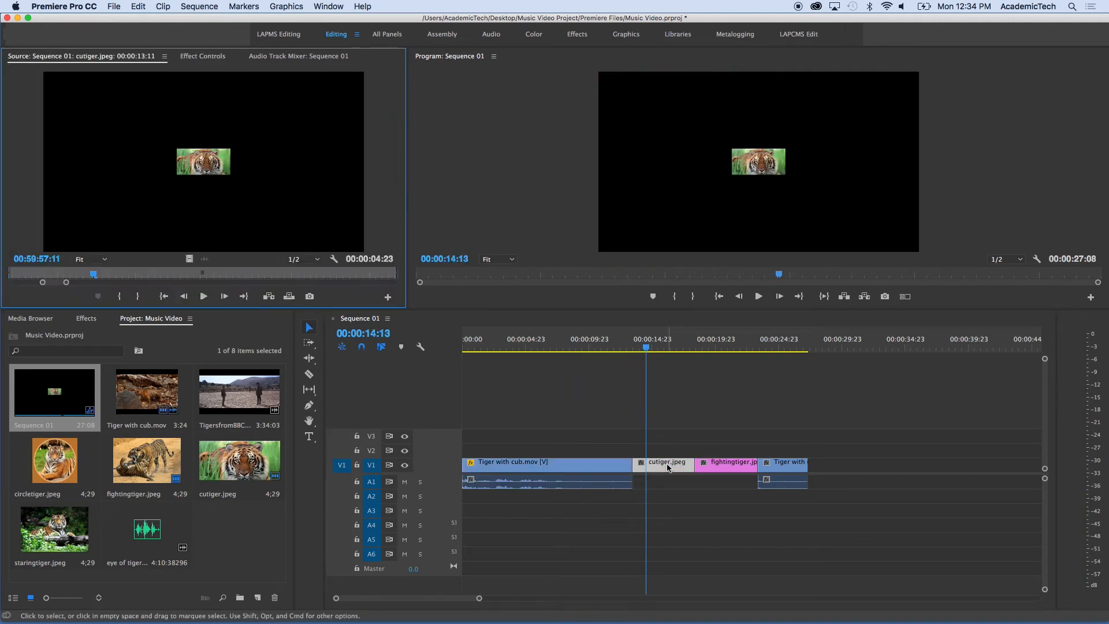
pyautogui.click(203, 57)
pyautogui.moveTo(185, 126); pyautogui.dragTo(534, 127)
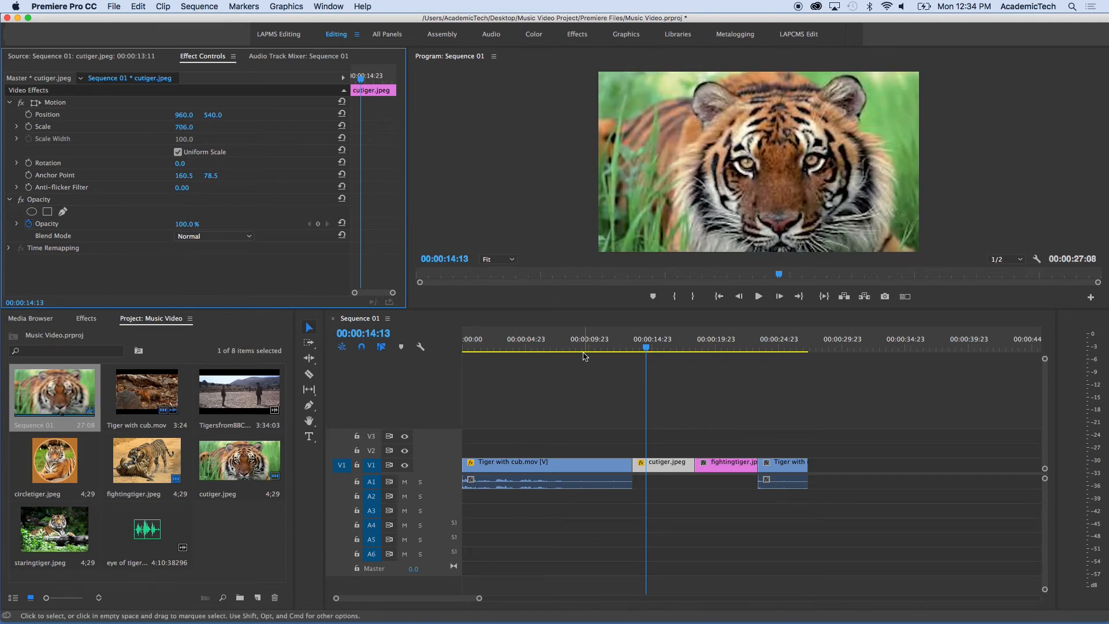
# Step: Increase the Scale of the fightingtiger.jpeg still on V1, previewing it at 00:00:19:16
pyautogui.moveTo(648, 345); pyautogui.dragTo(711, 353)
pyautogui.doubleClick(725, 462)
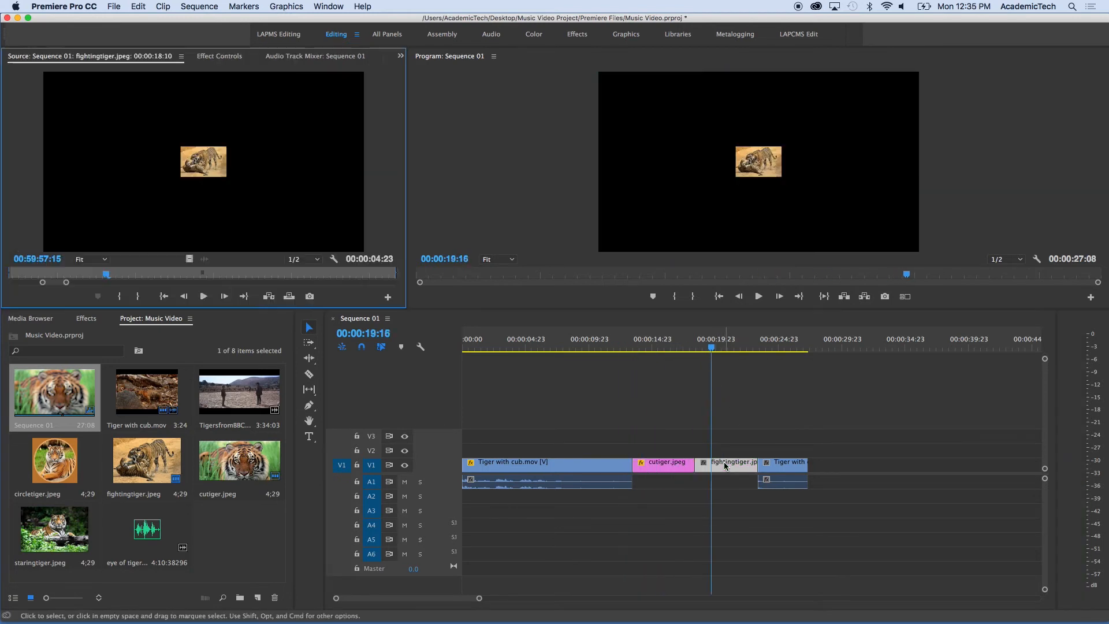
pyautogui.click(219, 60)
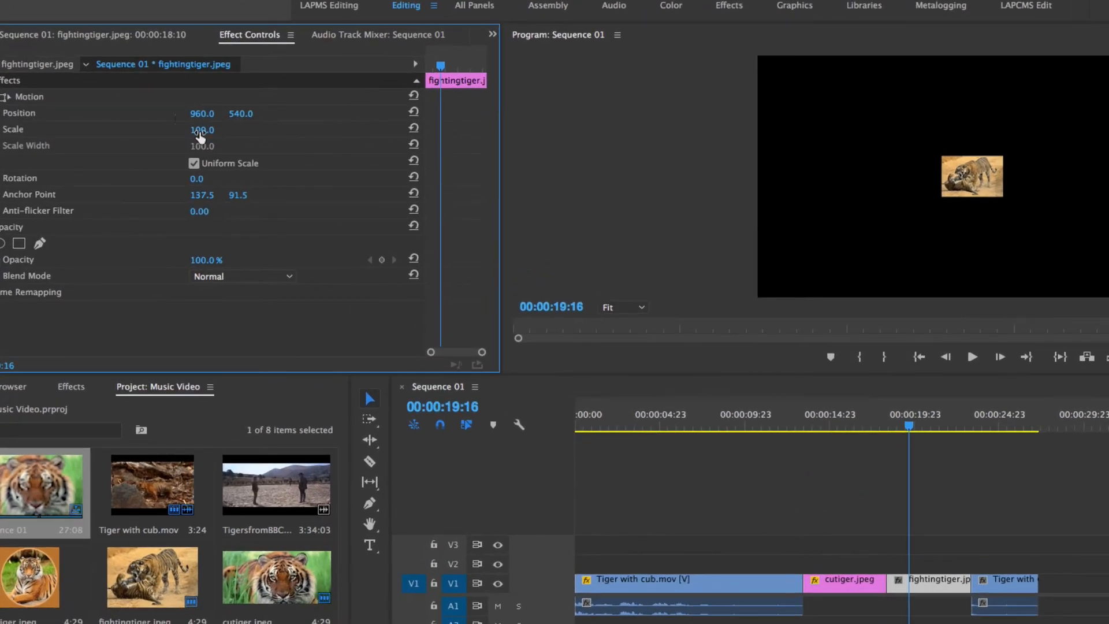
pyautogui.moveTo(195, 128); pyautogui.dragTo(309, 128)
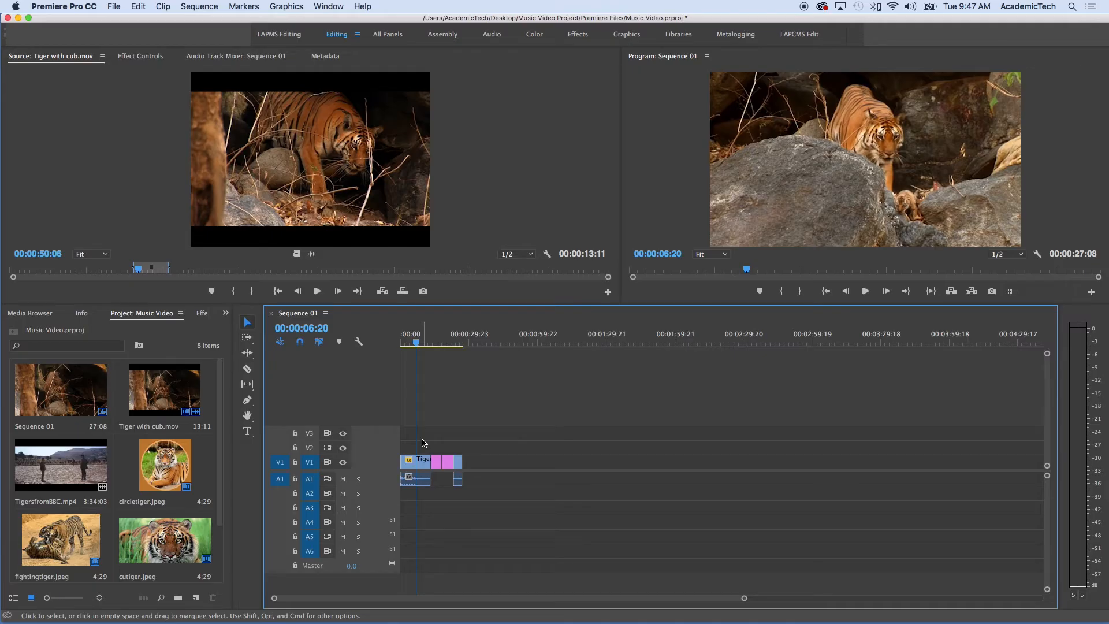
# Step: Unlink the first Tiger with cub.mov clip from its audio and delete that audio from A1
pyautogui.press('=')
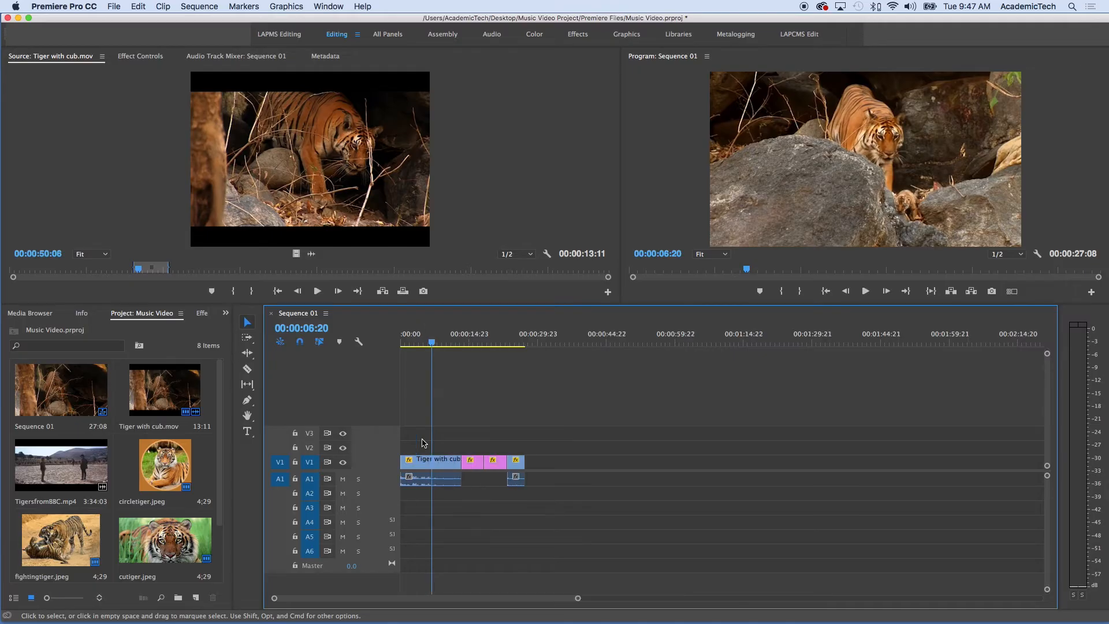
pyautogui.press('=')
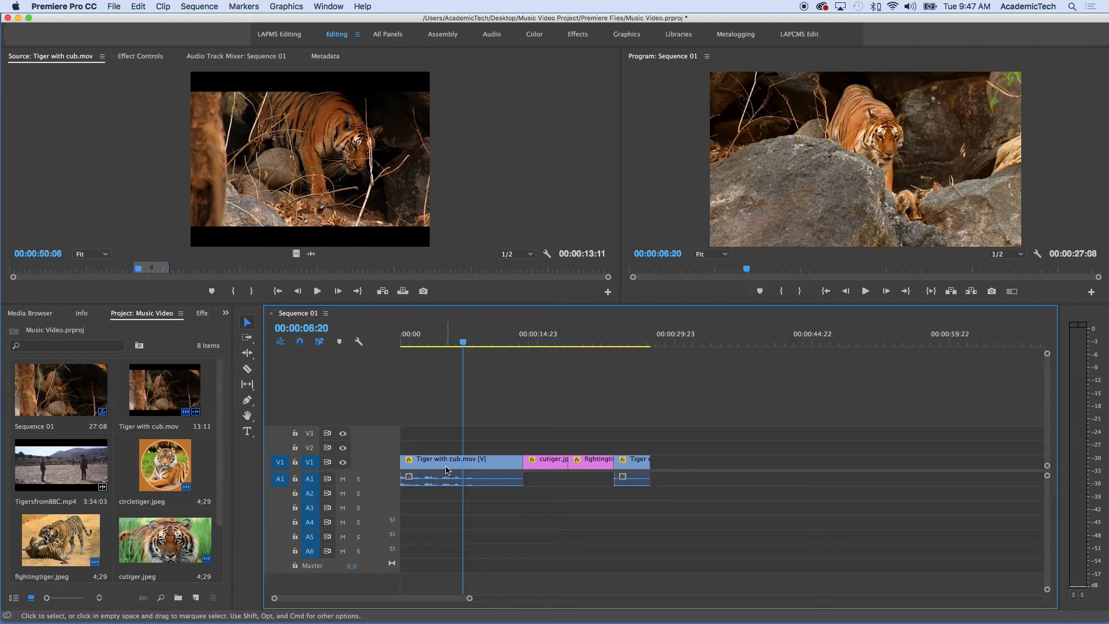
pyautogui.click(446, 468)
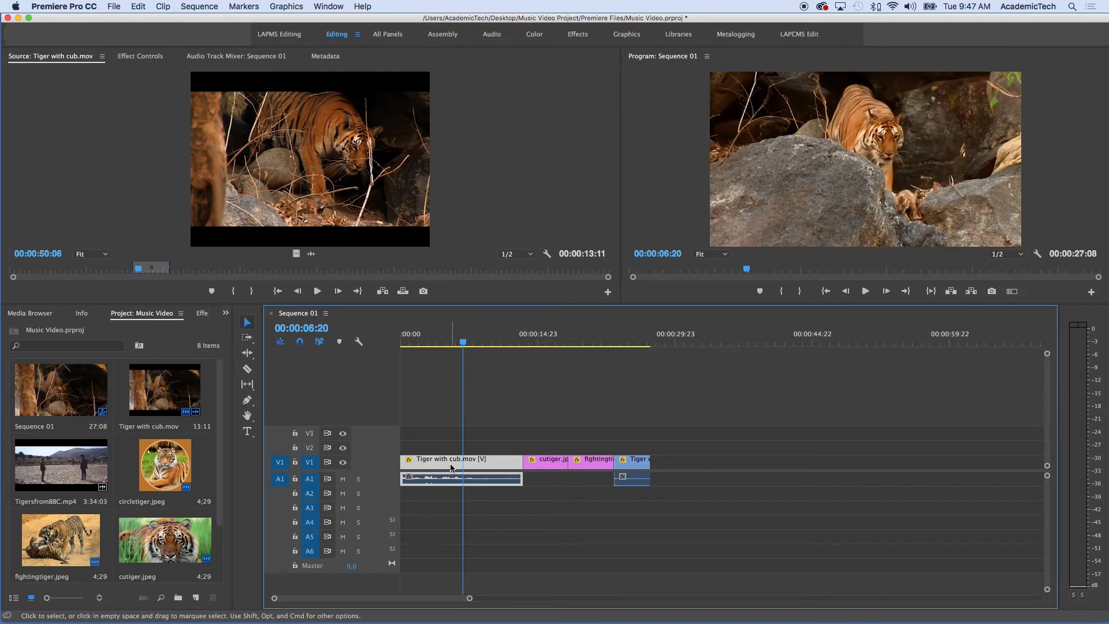
pyautogui.rightClick(452, 467)
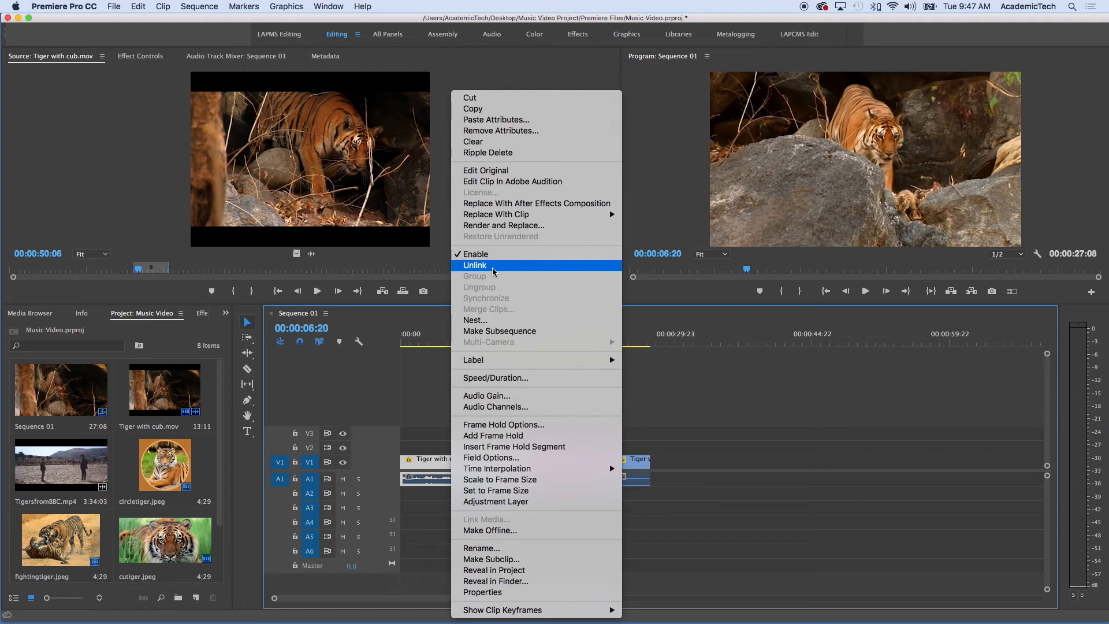
pyautogui.click(494, 266)
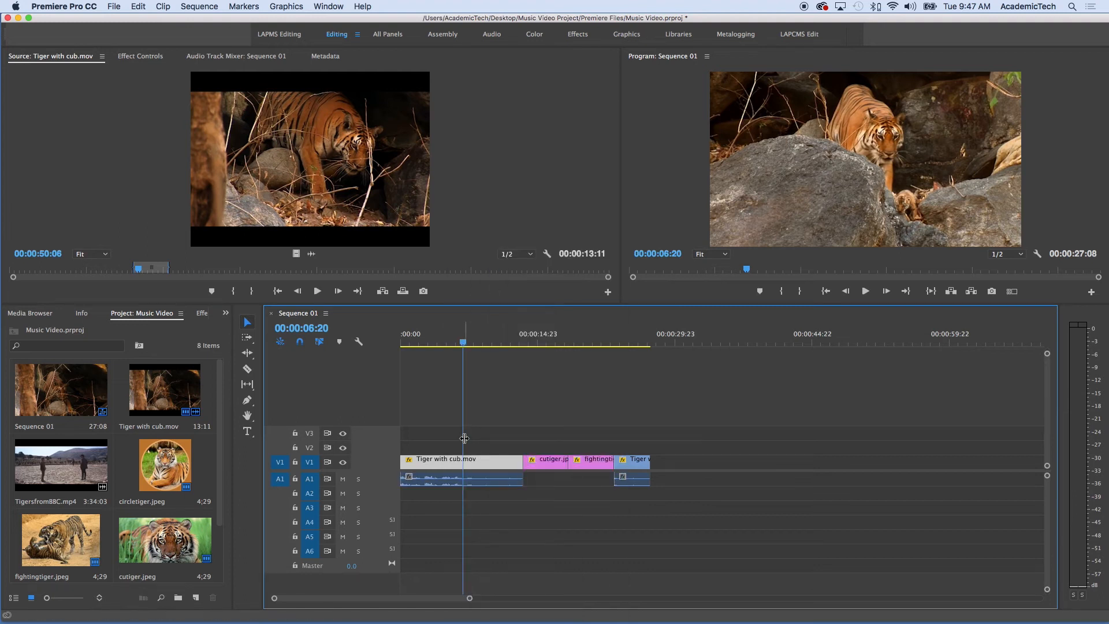
pyautogui.click(454, 478)
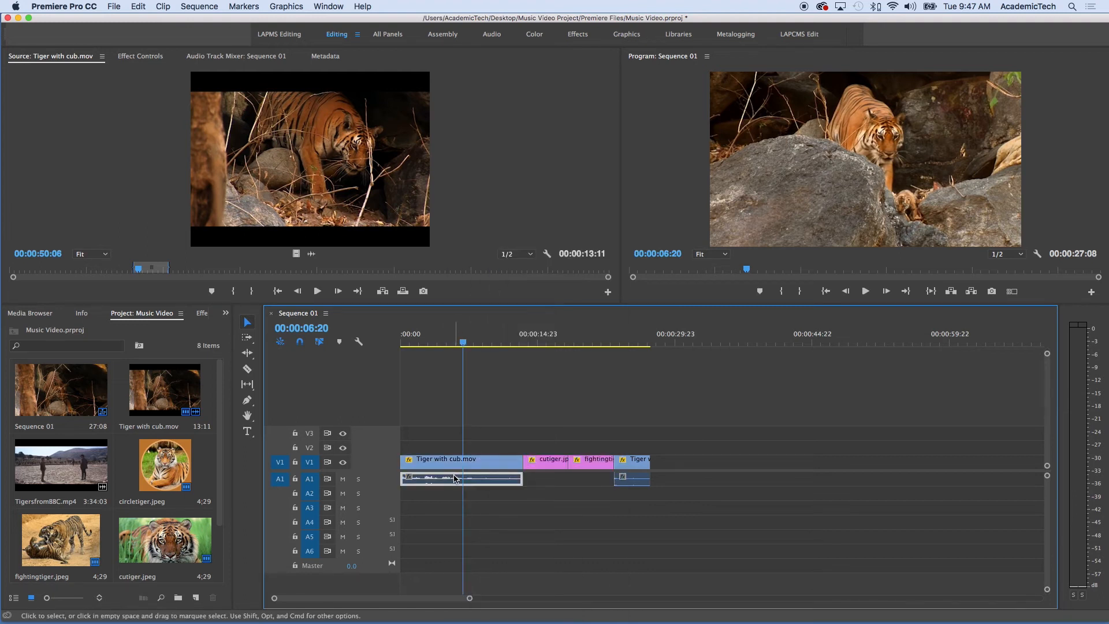
pyautogui.press('Delete')
# Step: Unlink the last Tiger with cub.mov clip in the sequence from its audio and select the audio part on A1
pyautogui.moveTo(641, 342); pyautogui.dragTo(623, 342)
pyautogui.click(630, 465)
pyautogui.rightClick(630, 464)
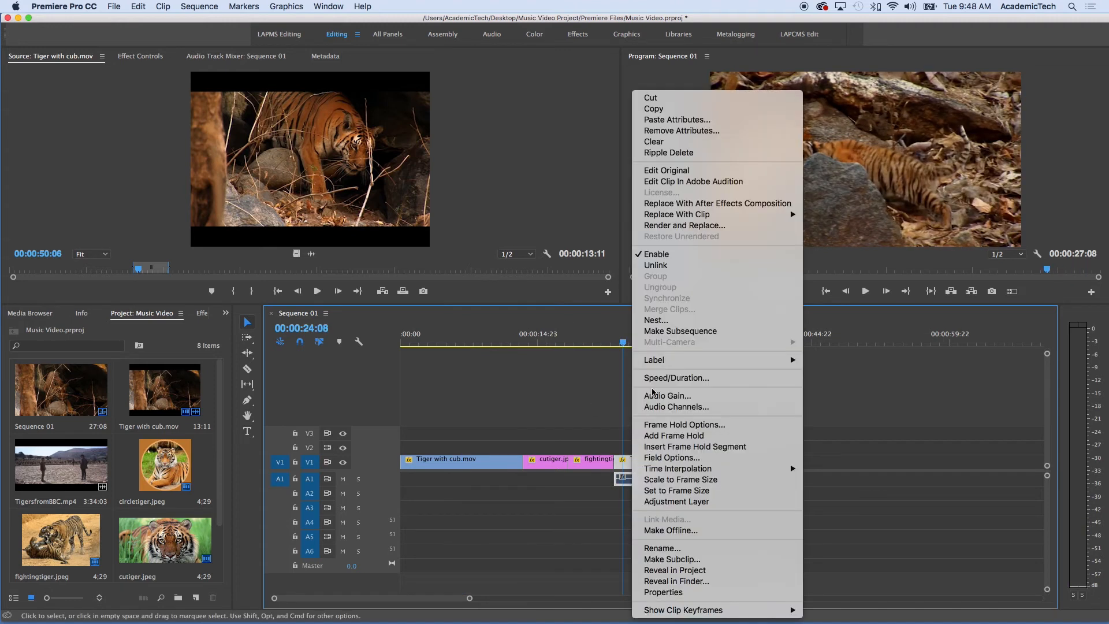
pyautogui.click(659, 266)
pyautogui.click(640, 481)
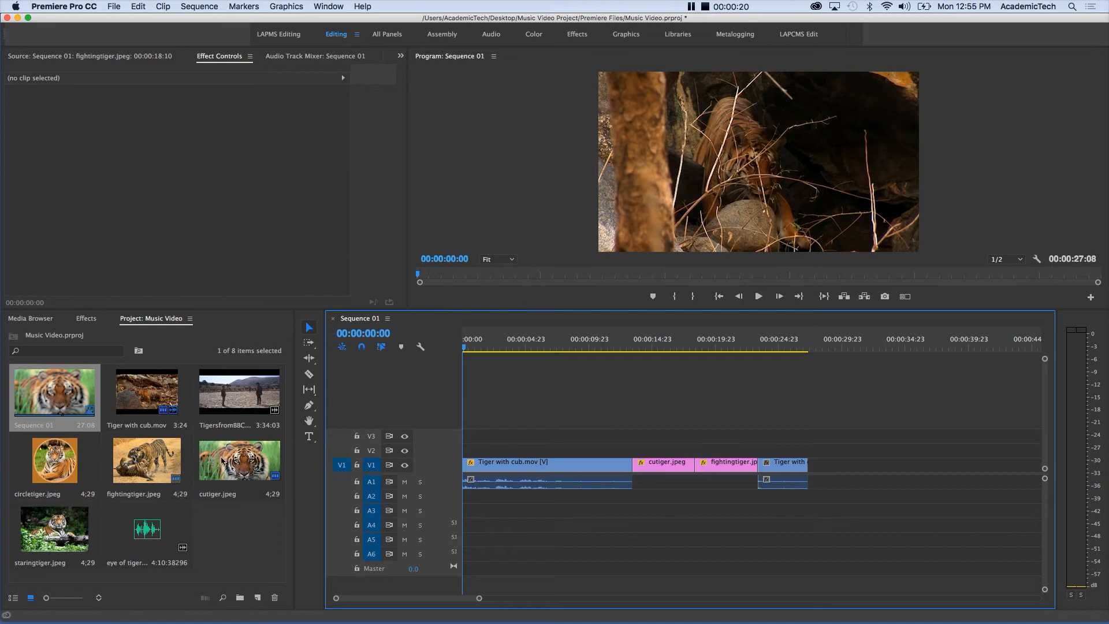
# Step: Place the fightingtiger.jpeg still on V2 at the sequence start, above the first tiger clip, and preview it at 00:00:02:00
pyautogui.doubleClick(150, 467)
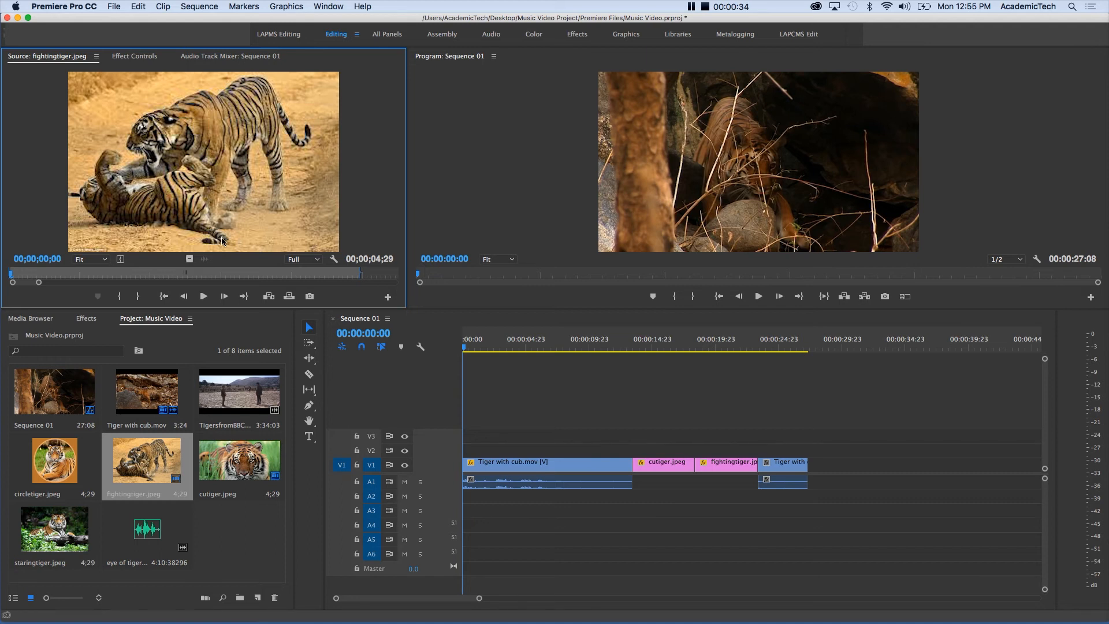
pyautogui.moveTo(198, 213); pyautogui.dragTo(442, 452)
pyautogui.moveTo(475, 348); pyautogui.dragTo(488, 350)
pyautogui.click(502, 450)
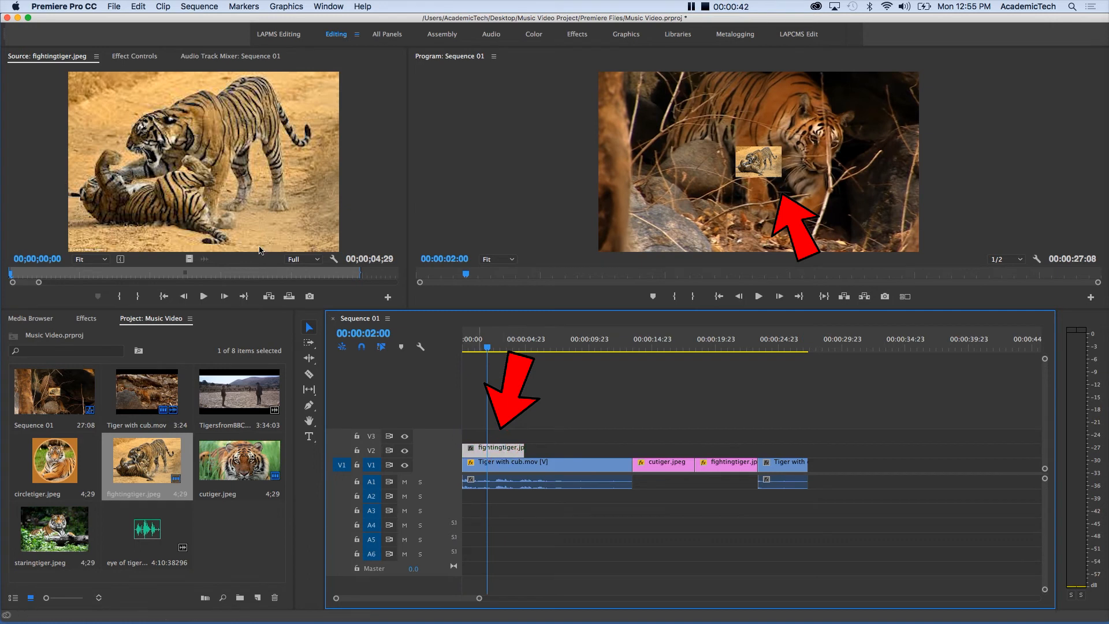
# Step: Increase the Scale of the fightingtiger.jpeg still on V2 until it fills the Program monitor frame
pyautogui.click(127, 57)
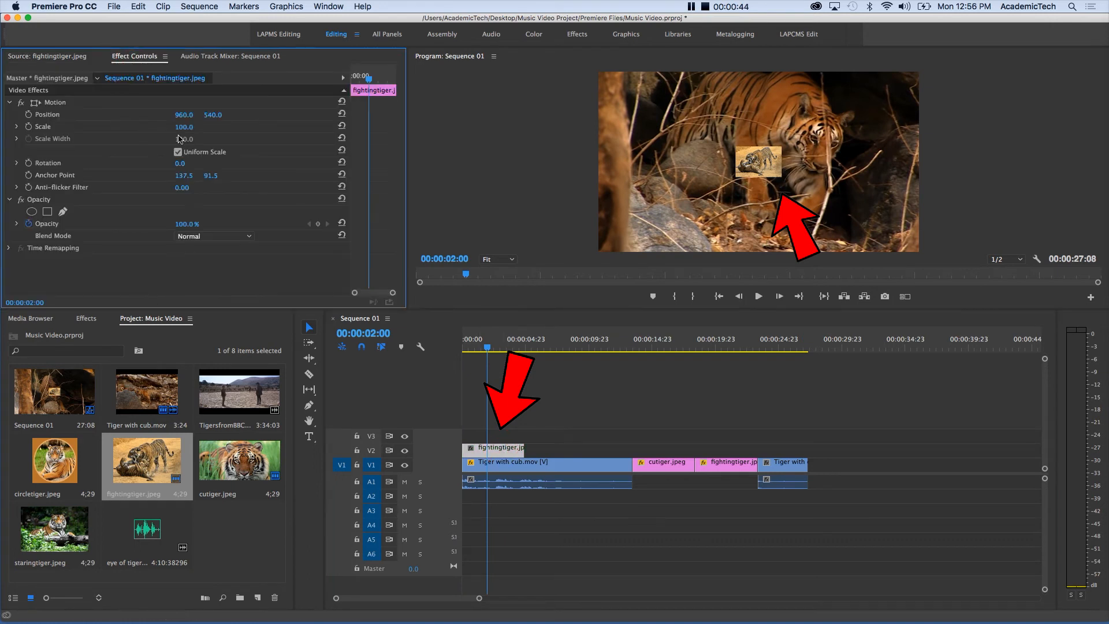
pyautogui.moveTo(183, 127); pyautogui.dragTo(269, 192)
pyautogui.click(486, 407)
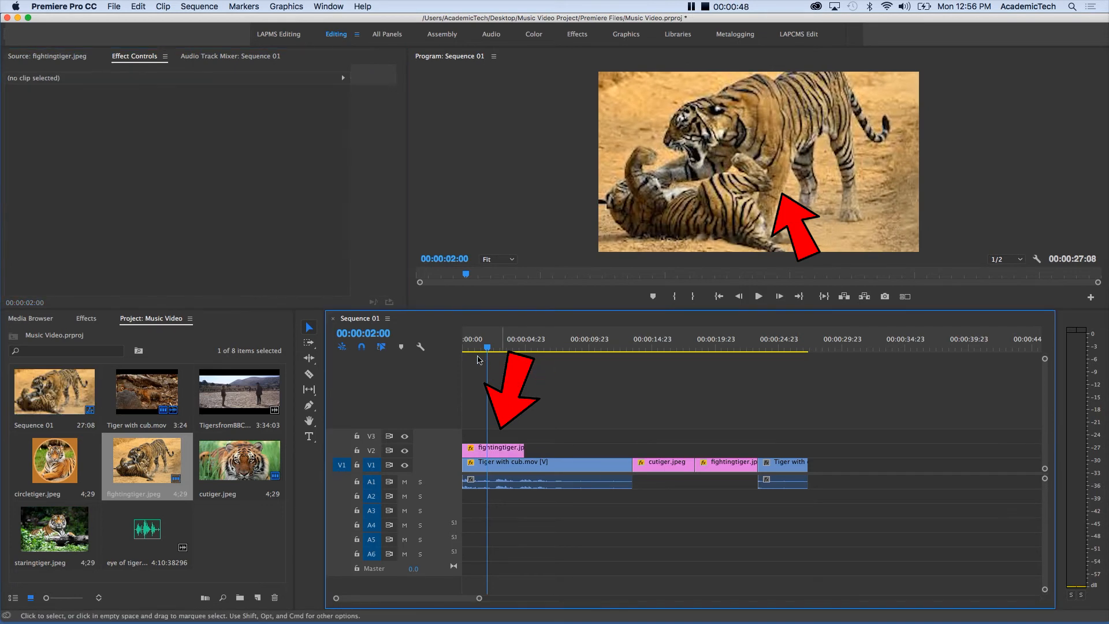
# Step: Reduce the Scale of the fightingtiger.jpeg still on V2 so the tiger clip on V1 shows around it
pyautogui.click(163, 130)
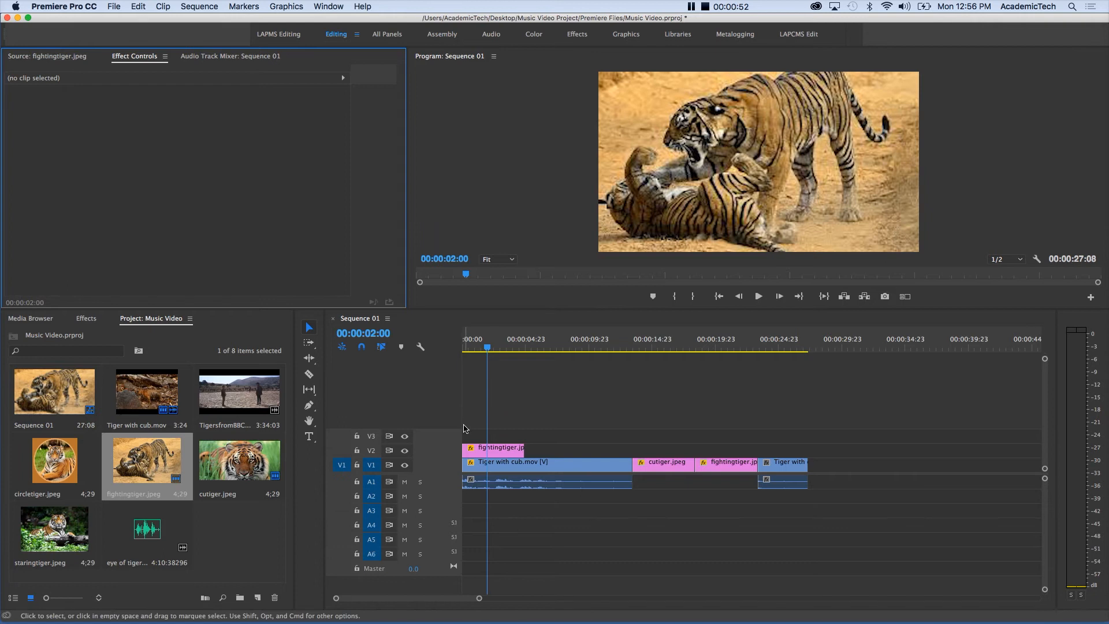
pyautogui.click(477, 450)
pyautogui.moveTo(184, 127); pyautogui.dragTo(68, 126)
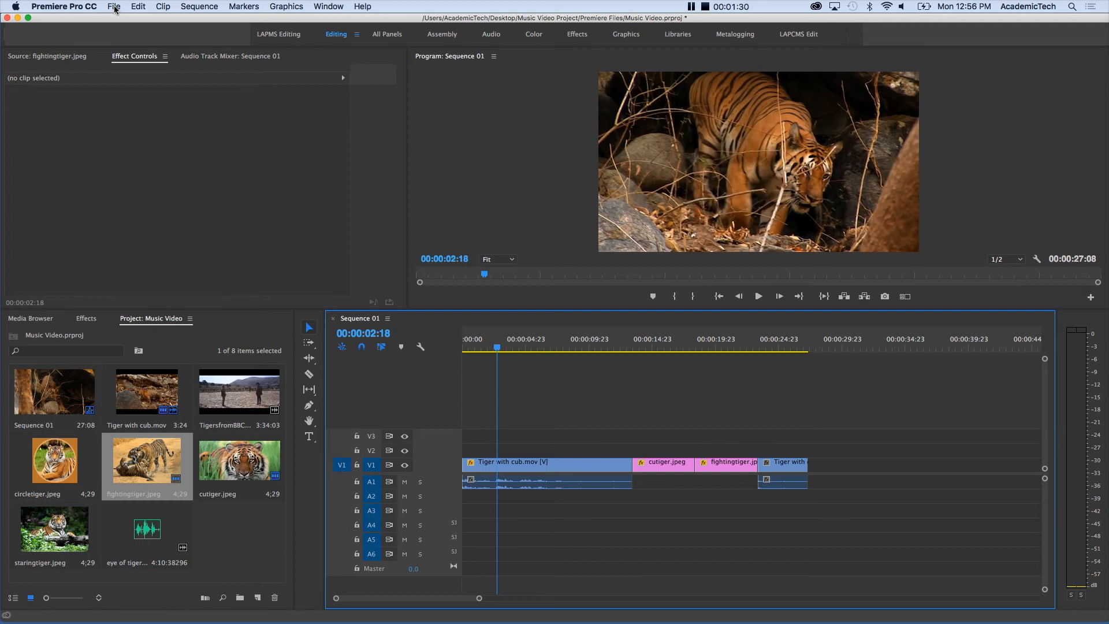
# Step: Create a 1920 by 1080 legacy title named Tiger title, keeping the 23.976 fps timebase and square pixels
pyautogui.click(115, 7)
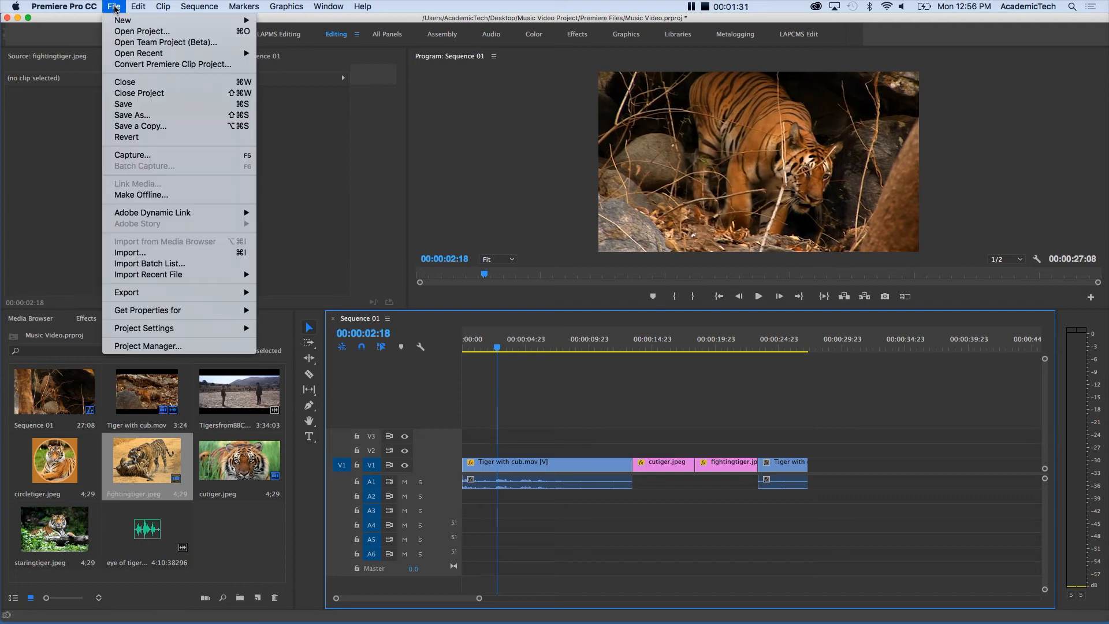
pyautogui.moveTo(245, 22)
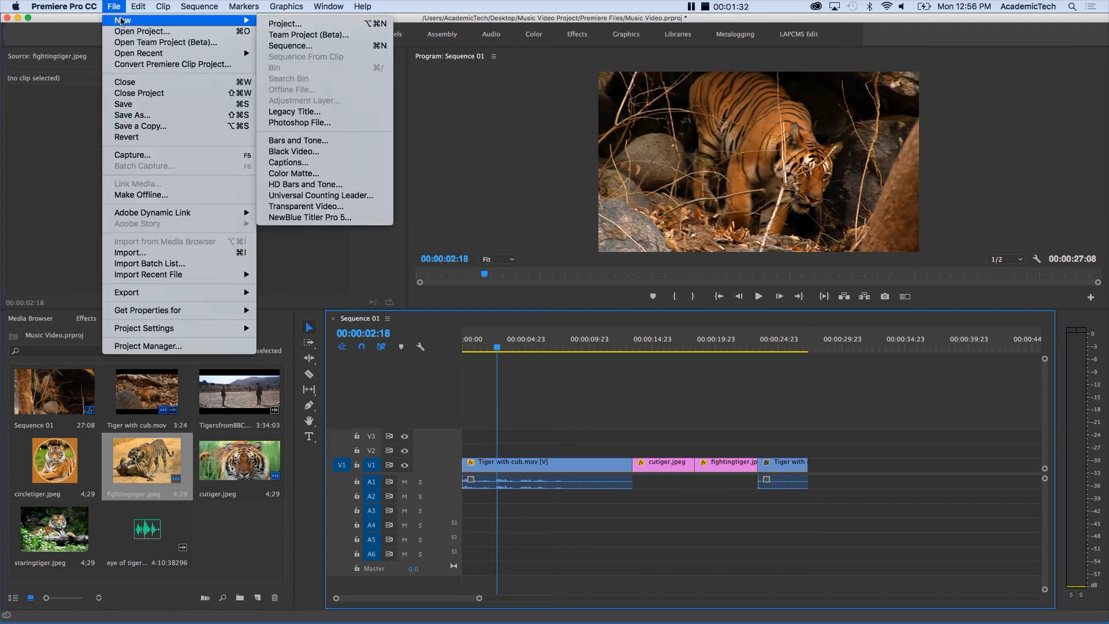
pyautogui.click(302, 112)
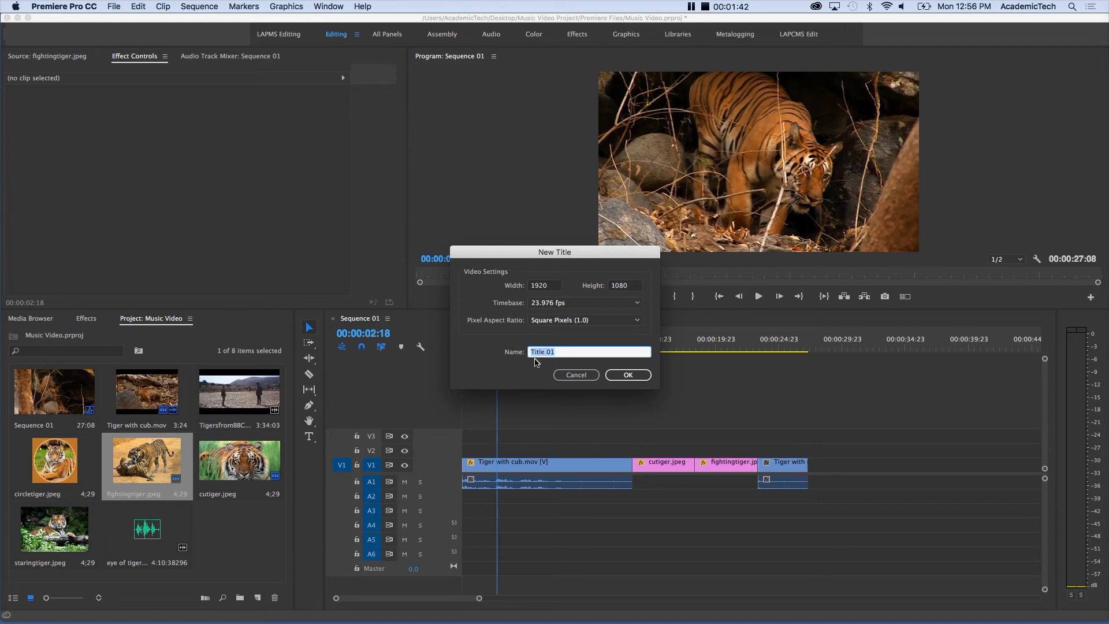
pyautogui.write('Tiger')
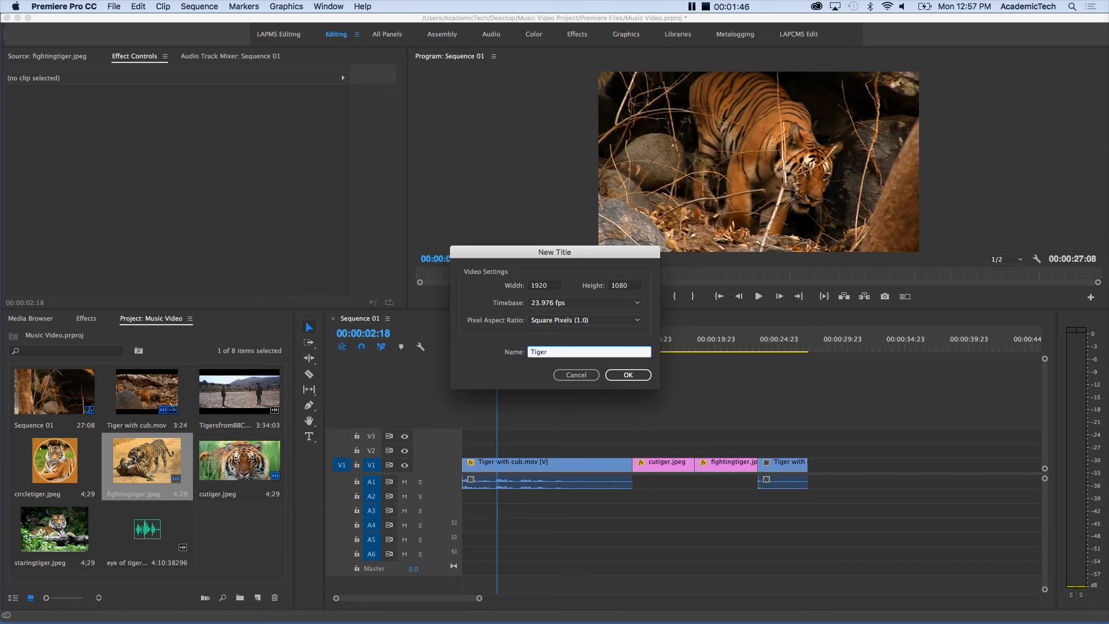
pyautogui.click(625, 376)
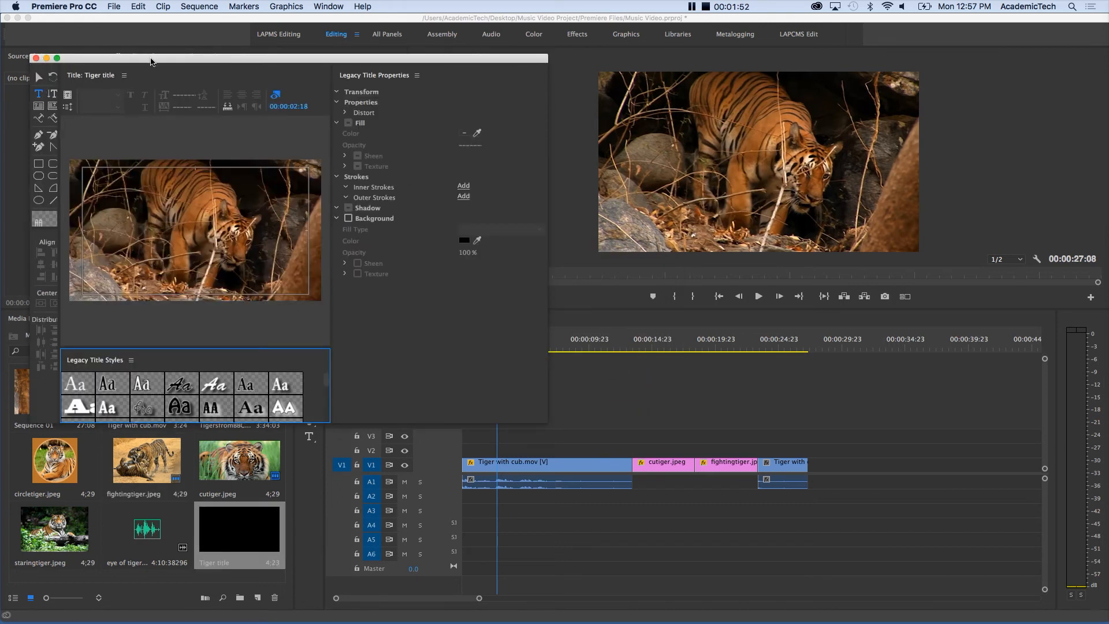
# Step: Add the text "Eye Of The Tiger Baby" to the title with the Type tool, over the left-centre of the tiger image
pyautogui.moveTo(151, 62); pyautogui.dragTo(222, 74)
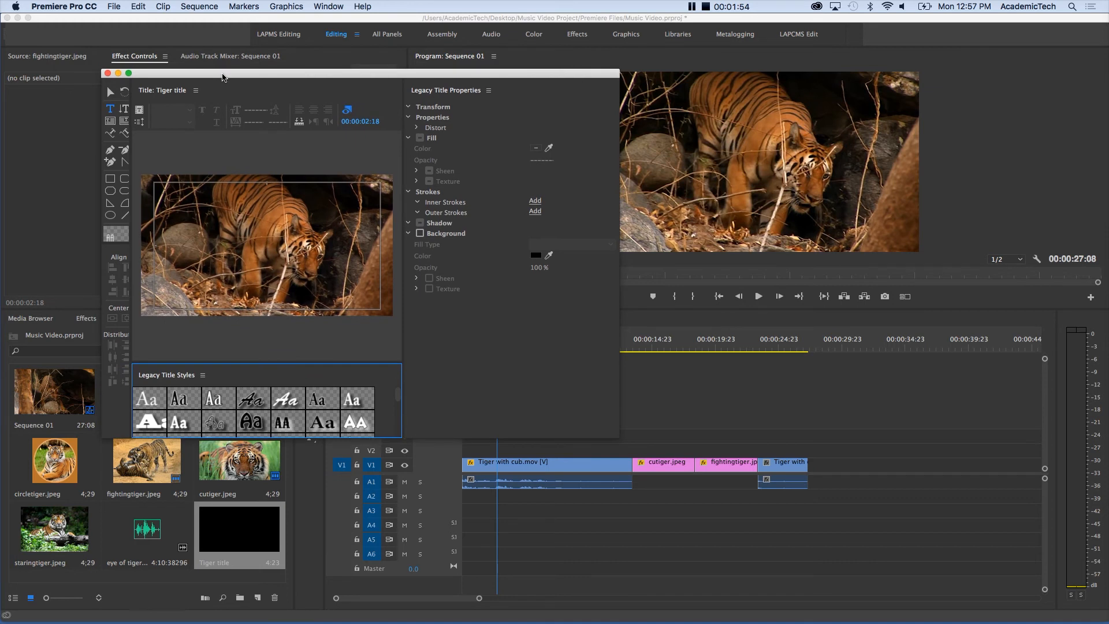
pyautogui.click(110, 109)
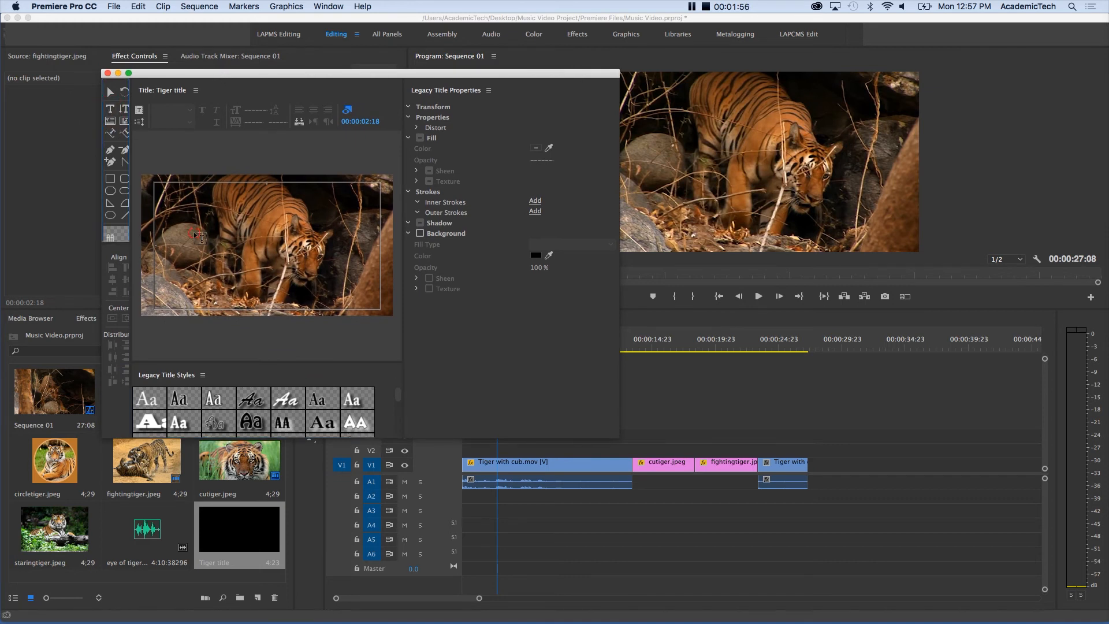
pyautogui.click(195, 231)
pyautogui.write('Eye Of')
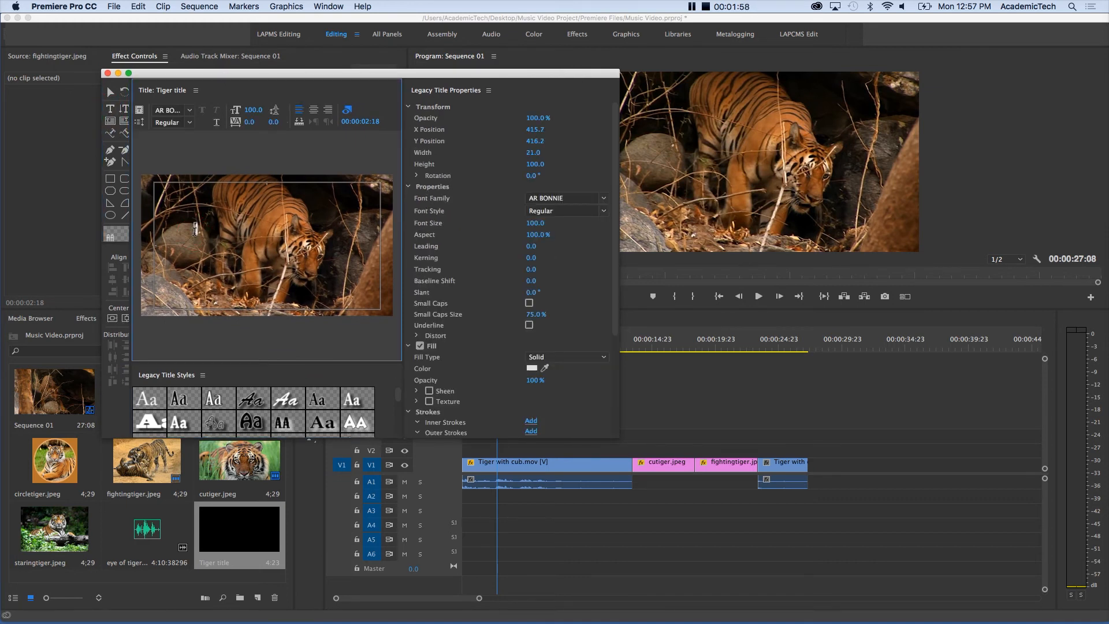
pyautogui.write(' The Tiger Baby')
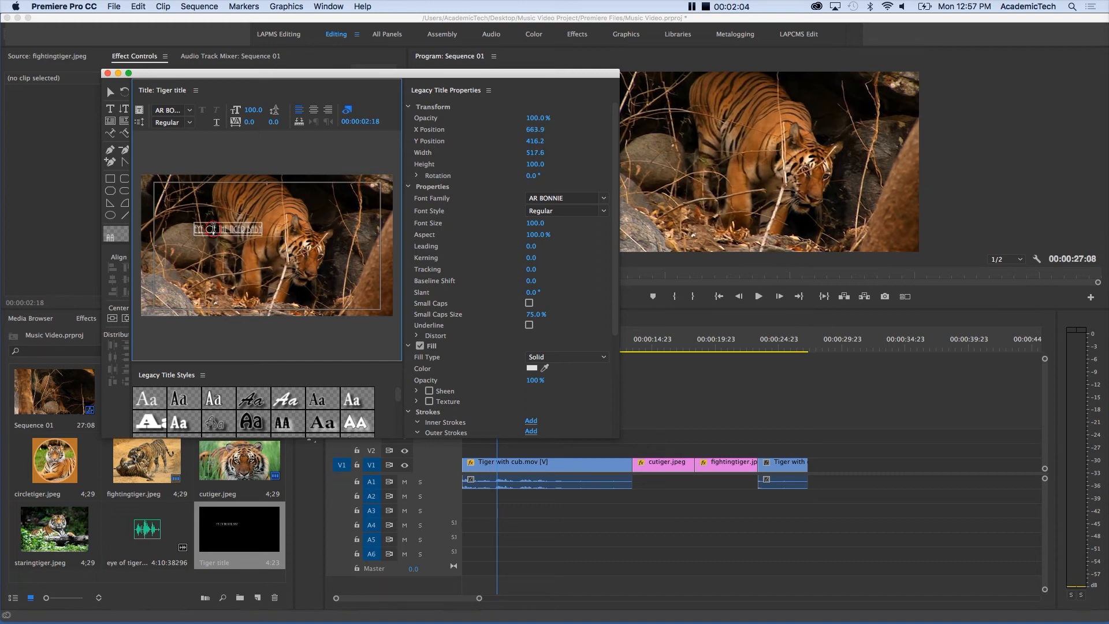
# Step: Set the font size of the title text, apart from its last letter, to 230
pyautogui.click(206, 229)
pyautogui.moveTo(262, 227); pyautogui.dragTo(188, 223)
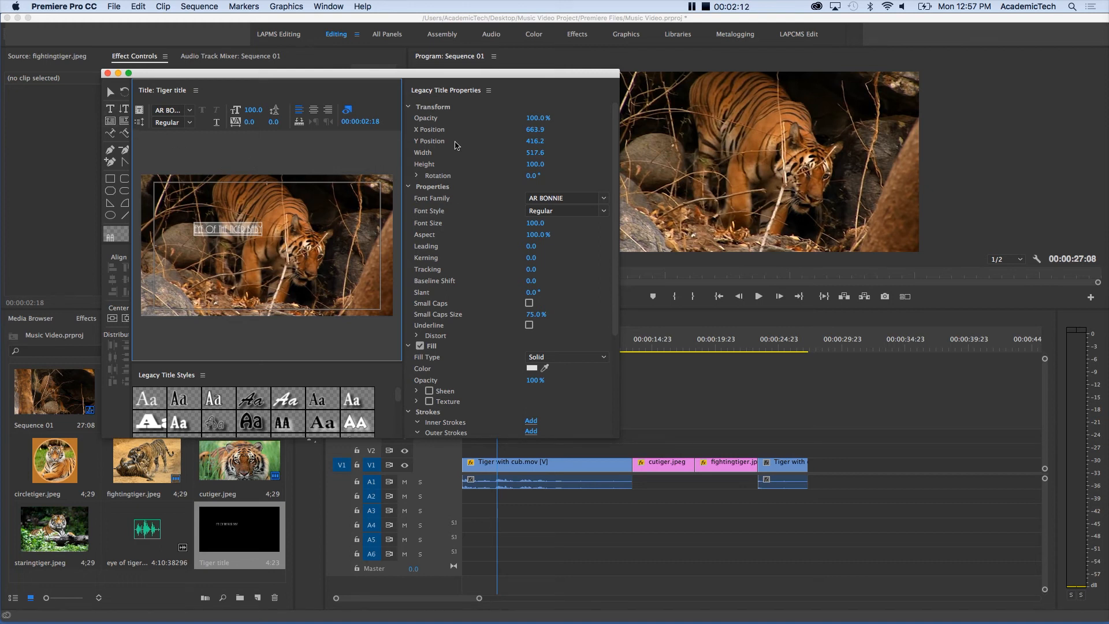
pyautogui.moveTo(253, 110); pyautogui.dragTo(294, 110)
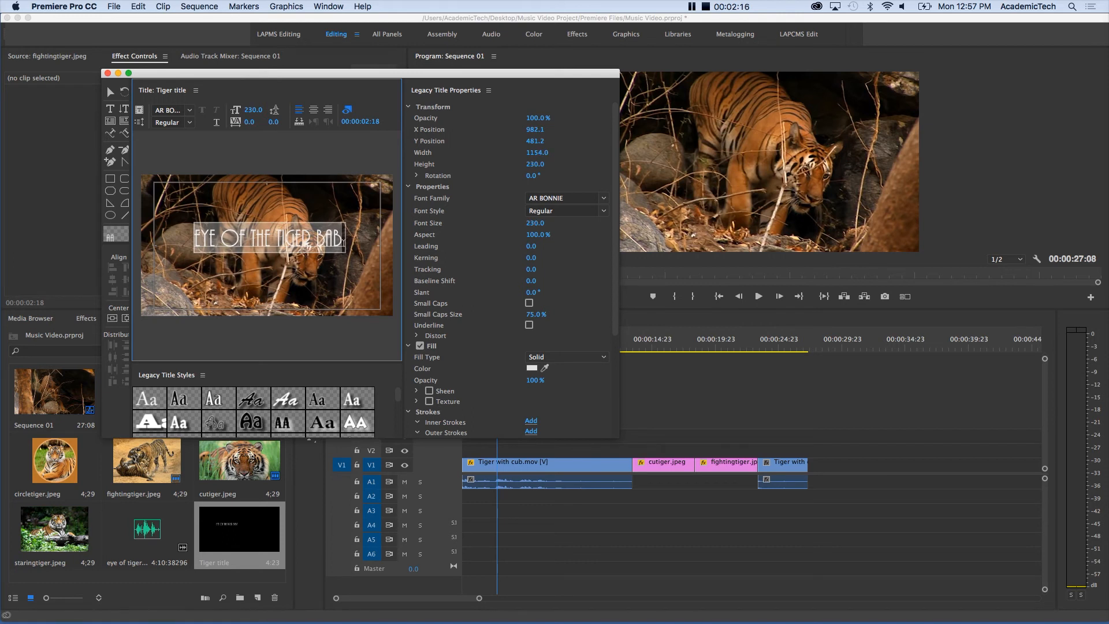
# Step: Set the font size of the last letter of "Baby" in the title to 230
pyautogui.click(345, 245)
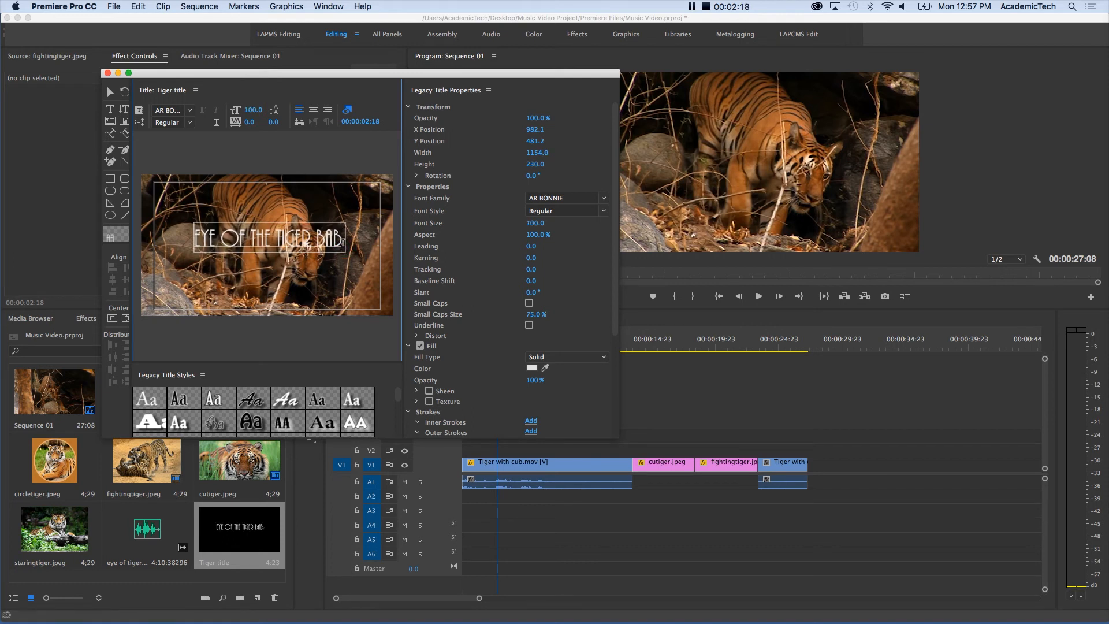
pyautogui.click(316, 239)
pyautogui.click(345, 242)
pyautogui.click(255, 109)
pyautogui.write('230')
pyautogui.press('Return')
# Step: Try the Alien Encounters font on the title's last letter and set the font family of the whole text to Alien League
pyautogui.click(604, 199)
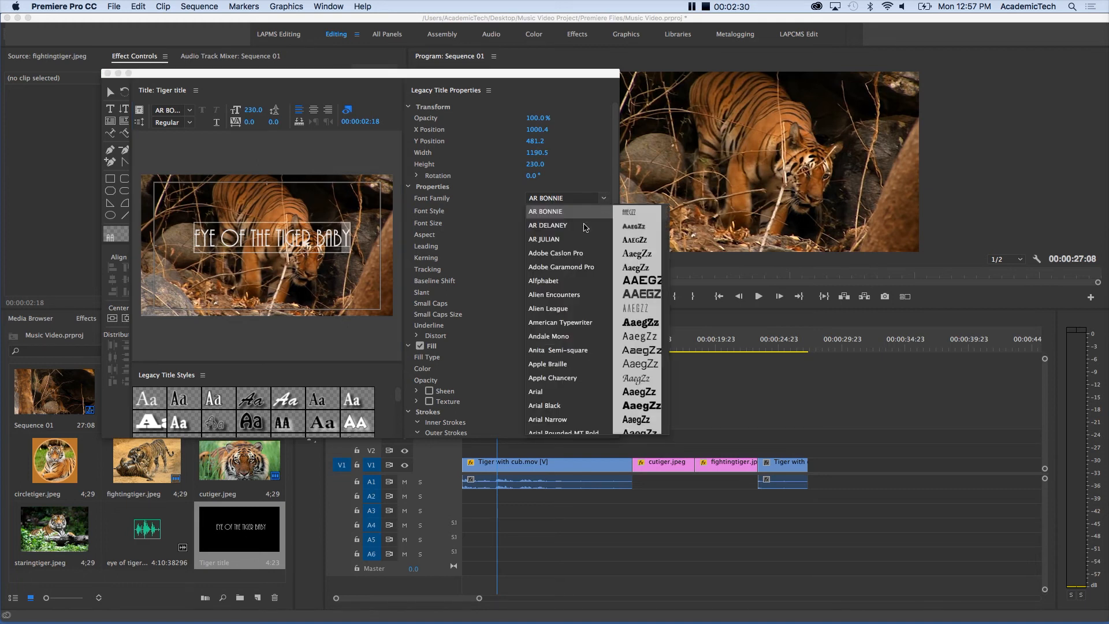
pyautogui.click(554, 294)
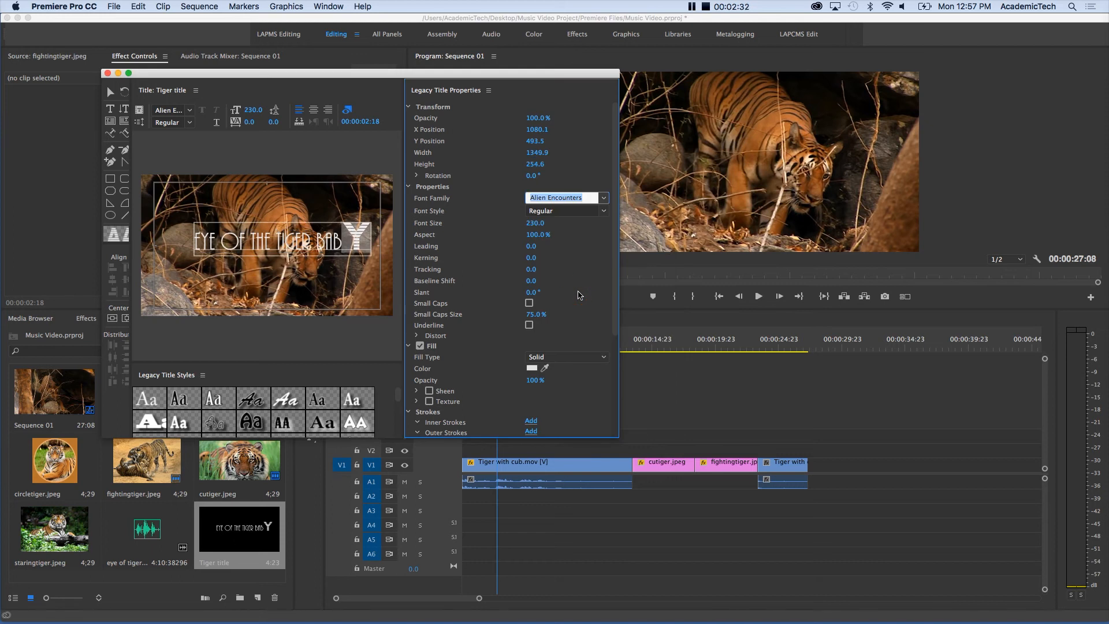
pyautogui.click(367, 236)
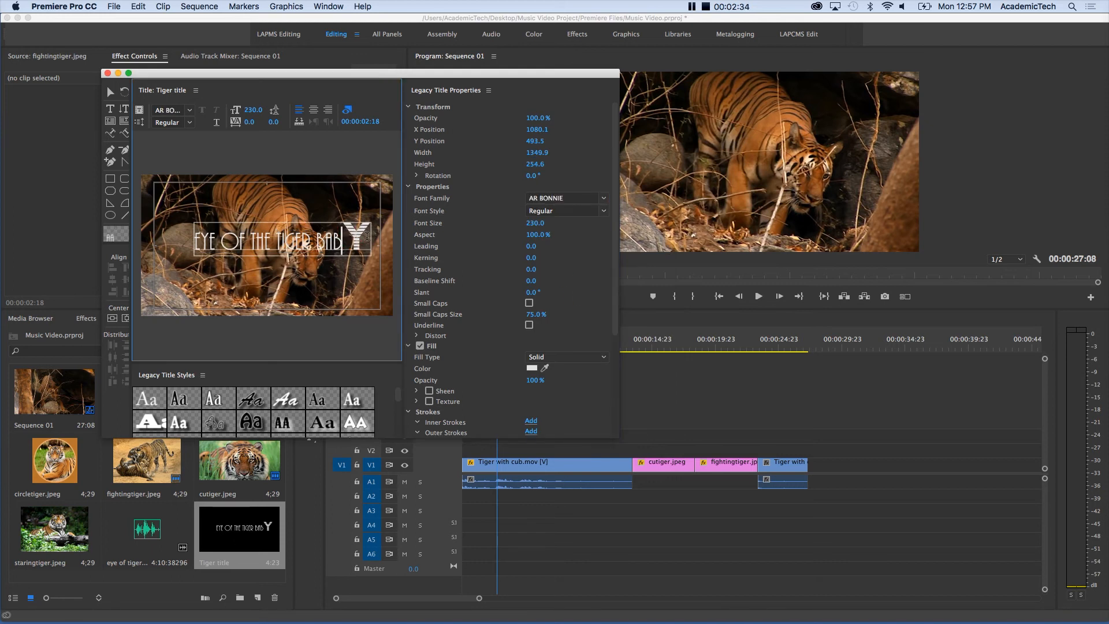
pyautogui.moveTo(367, 236); pyautogui.dragTo(192, 238)
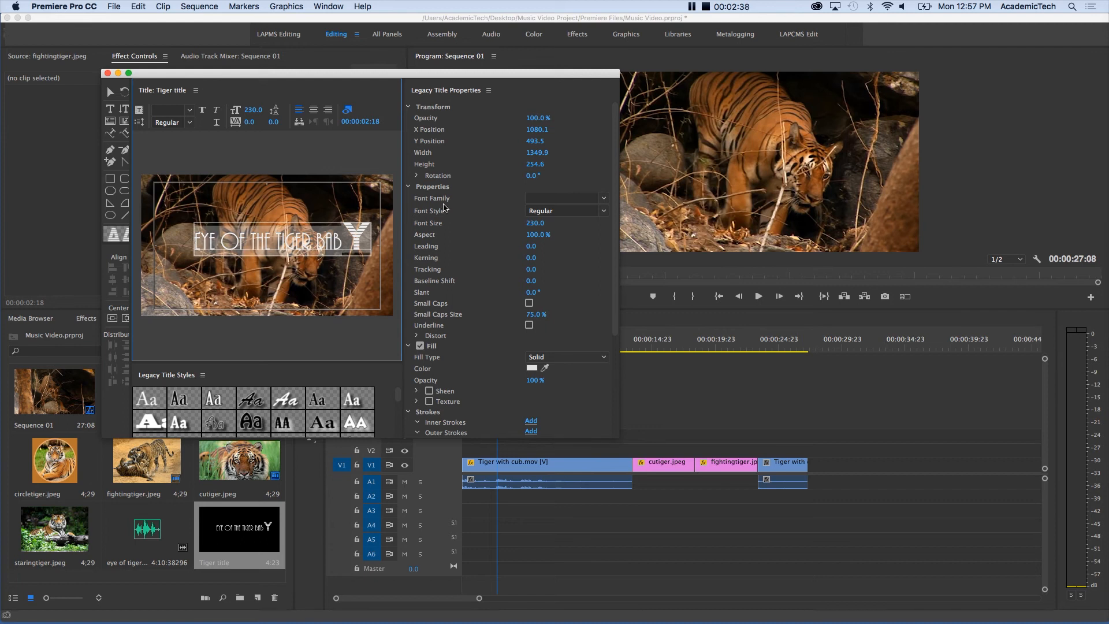
pyautogui.click(604, 199)
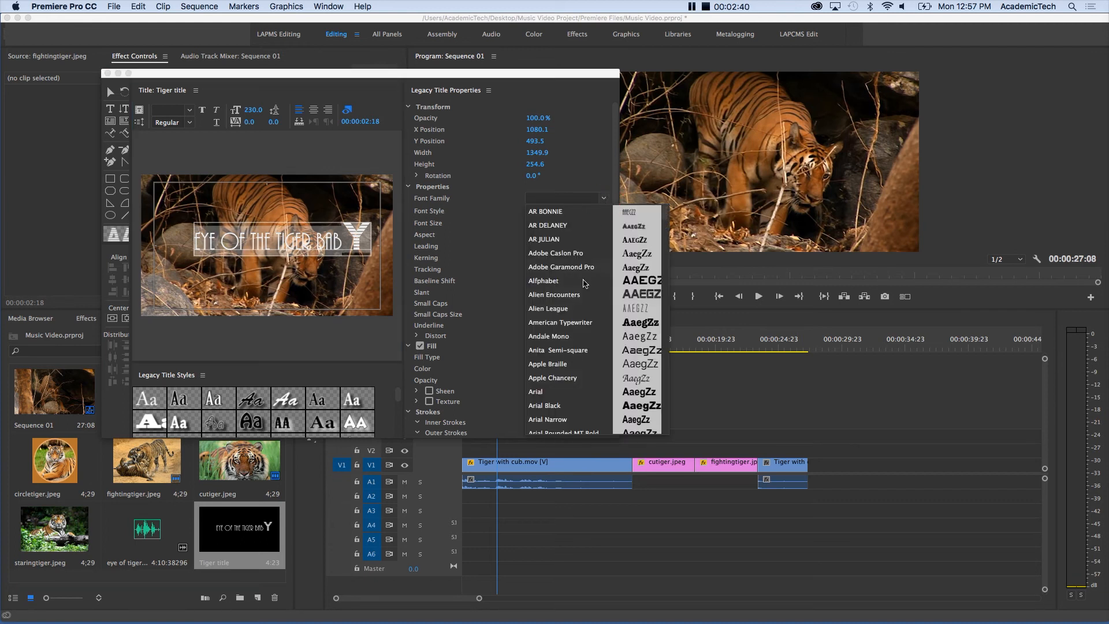
pyautogui.click(563, 309)
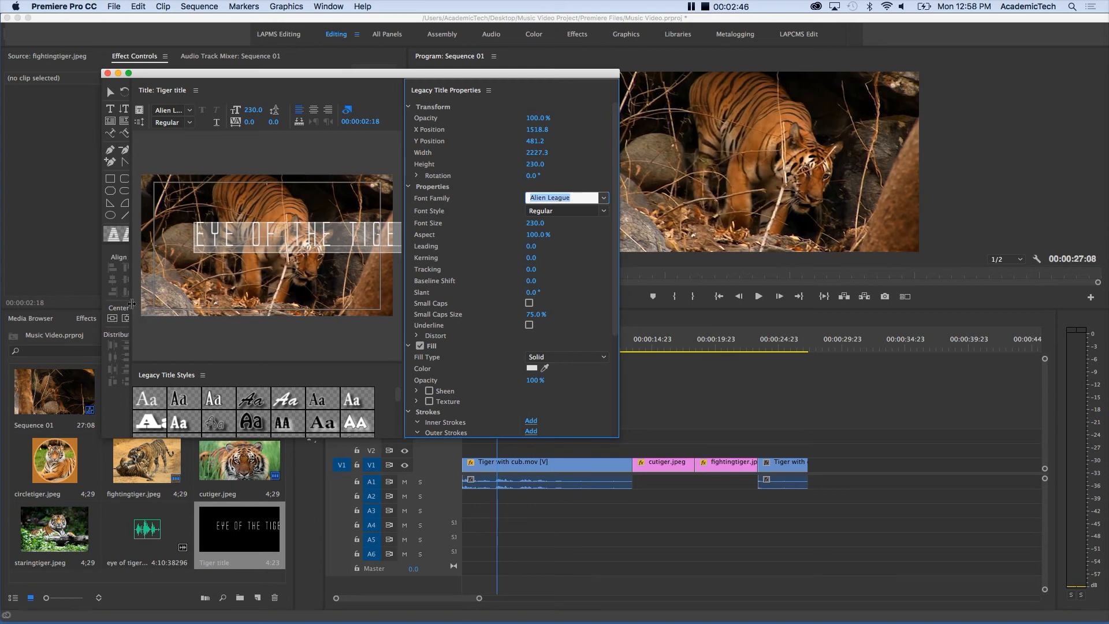
# Step: Enlarge the tools and preview areas of the title window and center the title text vertically in the frame
pyautogui.moveTo(132, 303); pyautogui.dragTo(154, 303)
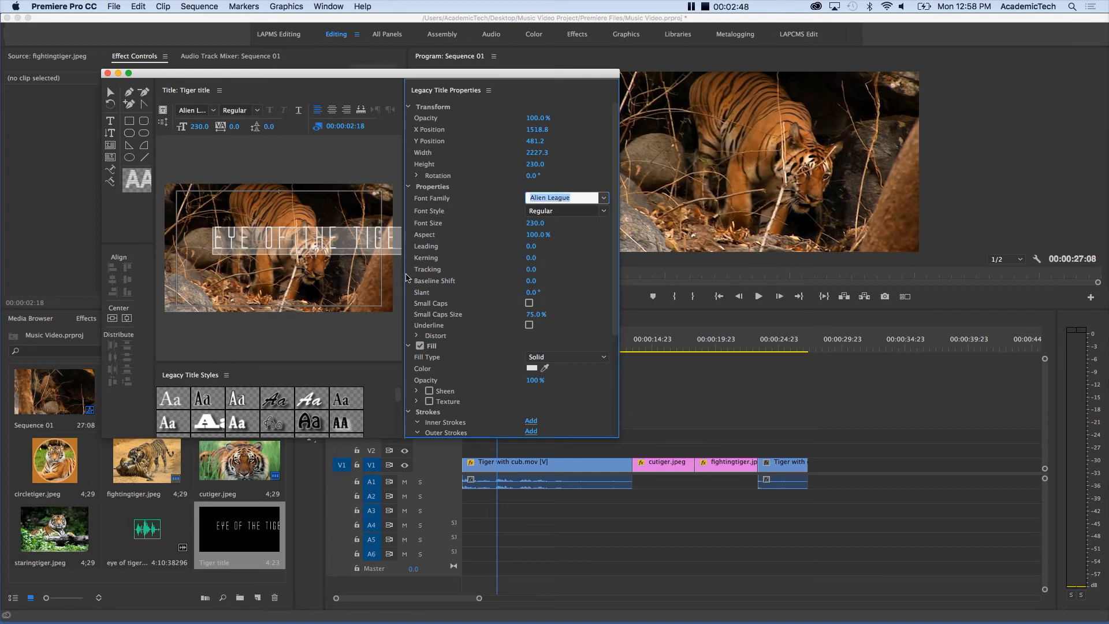
pyautogui.moveTo(404, 275); pyautogui.dragTo(471, 266)
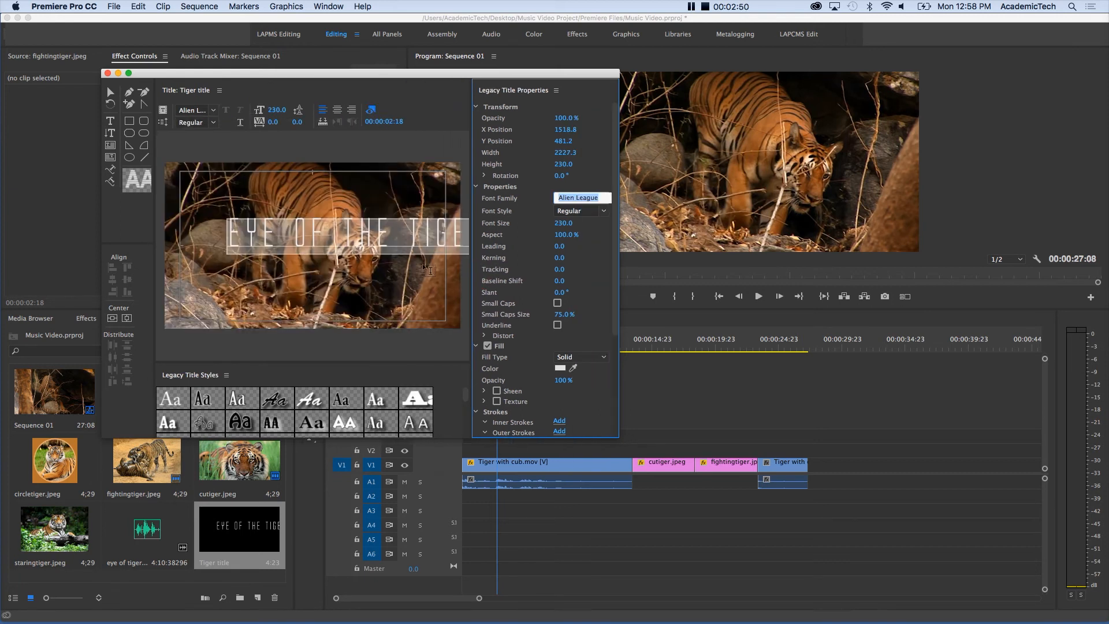
pyautogui.click(112, 318)
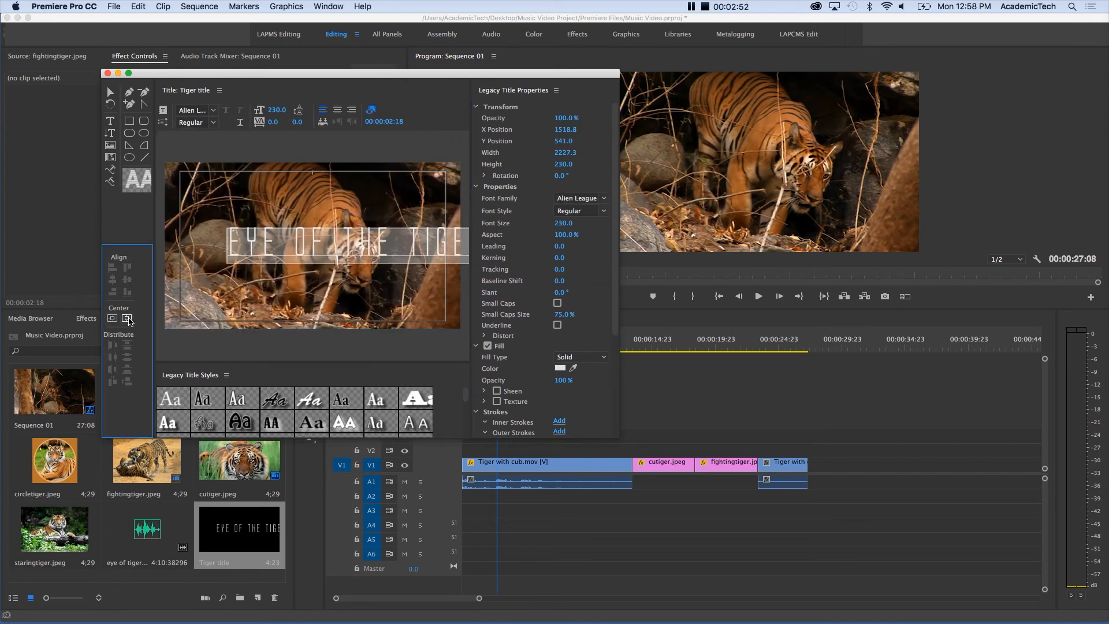
# Step: Reduce the title's font size to 163 and center the text horizontally and vertically in the frame
pyautogui.click(128, 319)
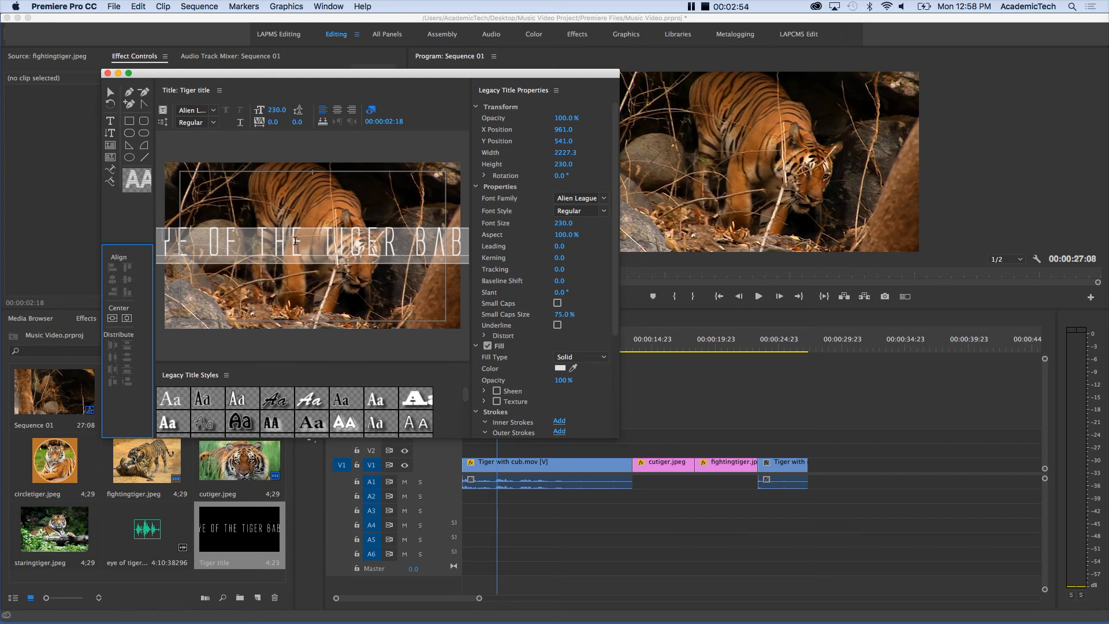
pyautogui.moveTo(276, 111); pyautogui.dragTo(237, 110)
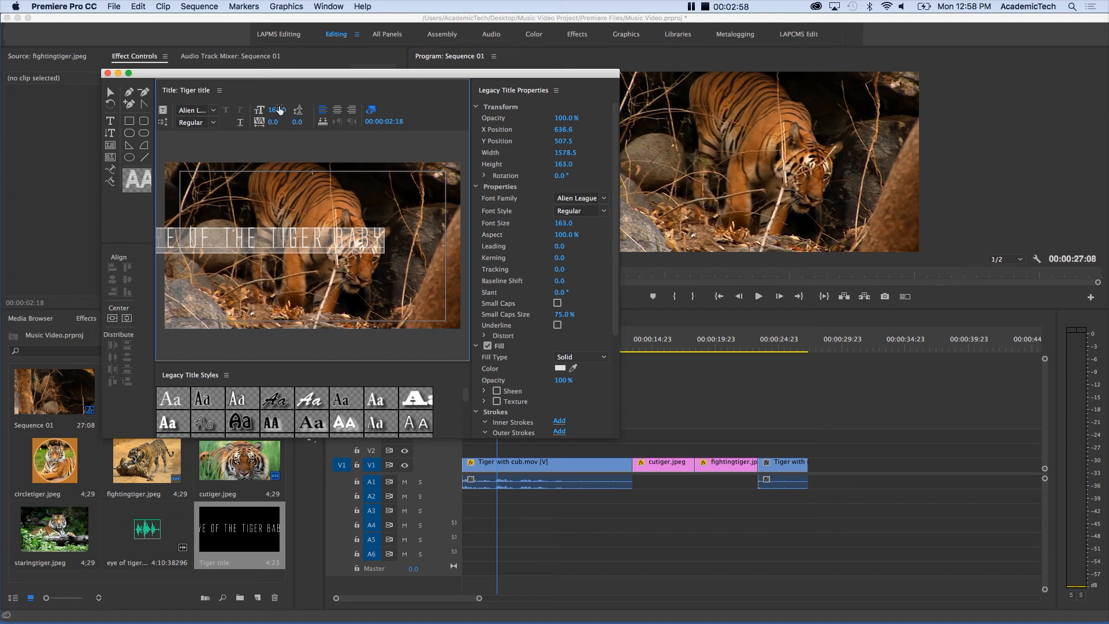
pyautogui.click(113, 319)
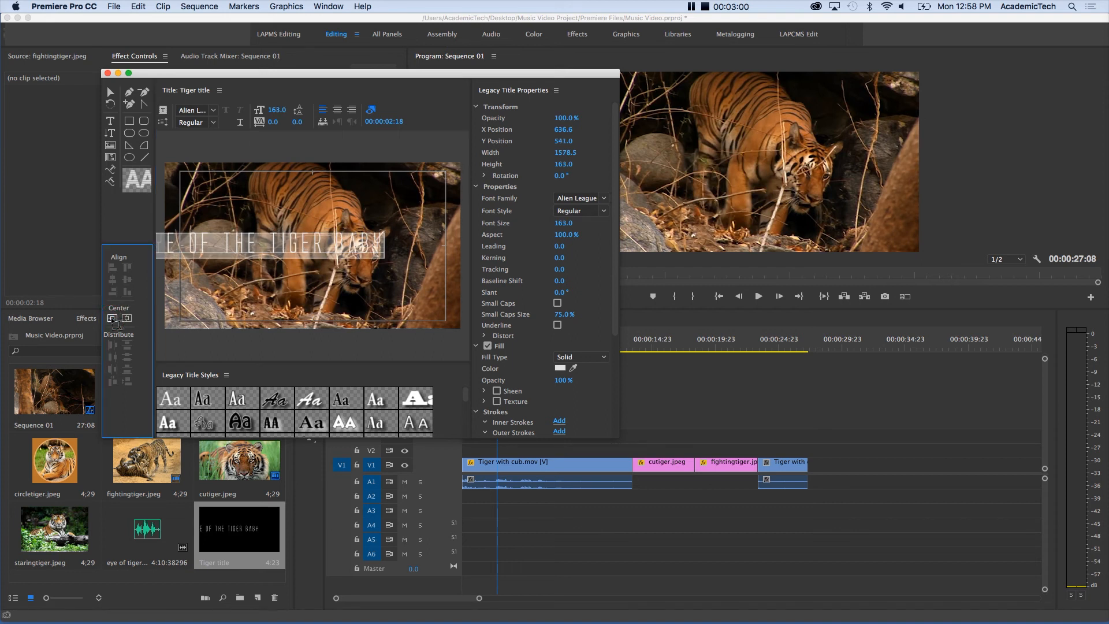
pyautogui.click(127, 318)
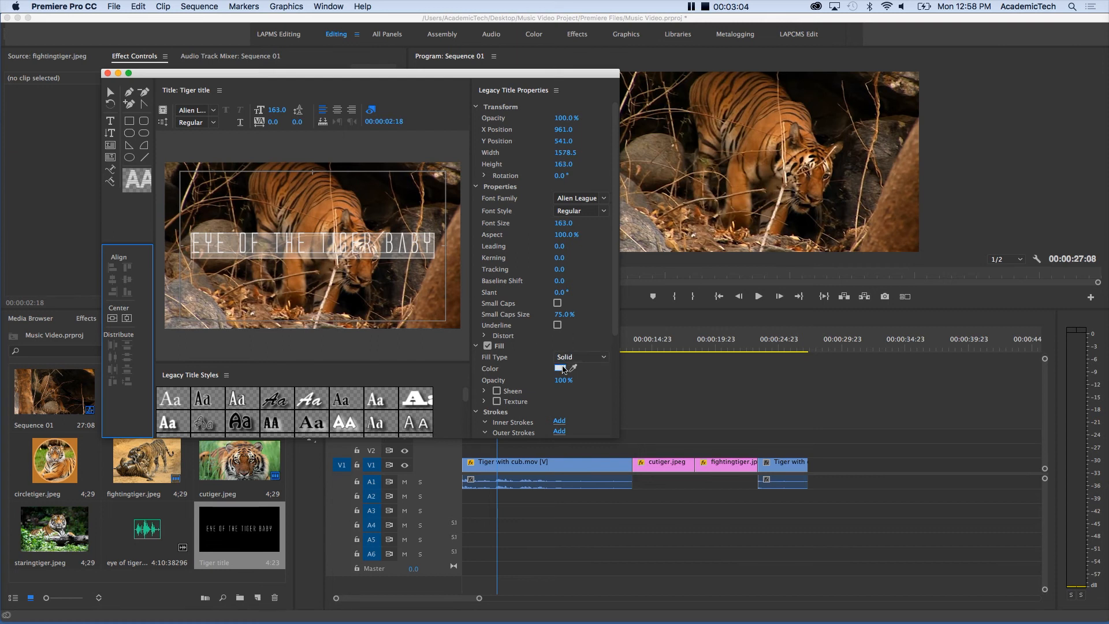
# Step: Change the fill color of the title text to red
pyautogui.click(559, 368)
pyautogui.moveTo(556, 274); pyautogui.dragTo(560, 290)
pyautogui.click(670, 149)
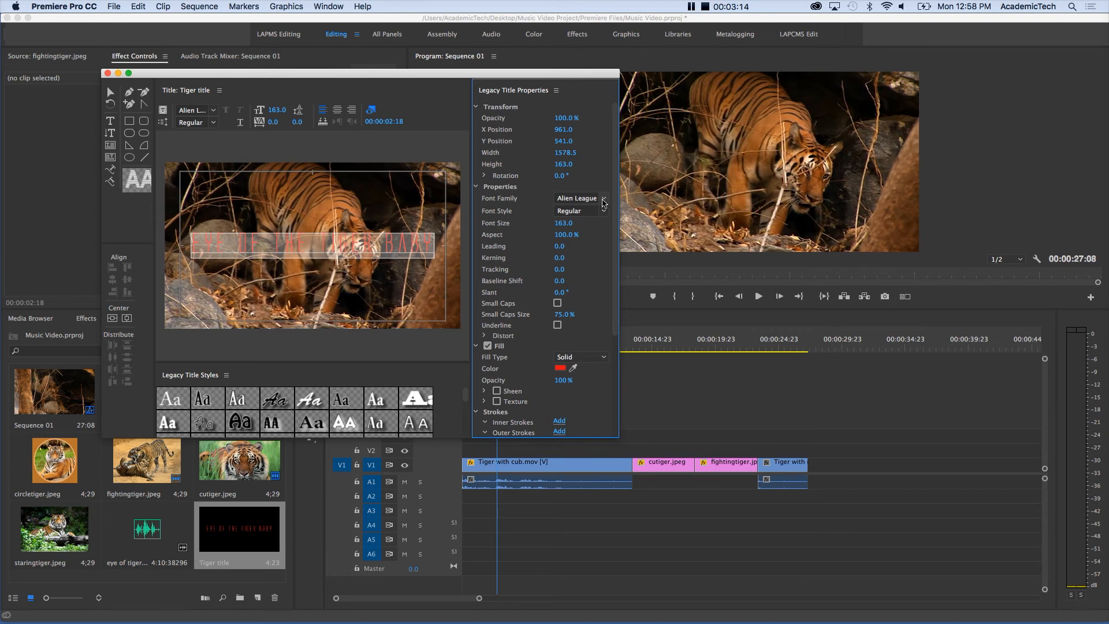
# Step: Set the title's font family to Alfphabet and center the text in the frame
pyautogui.click(604, 200)
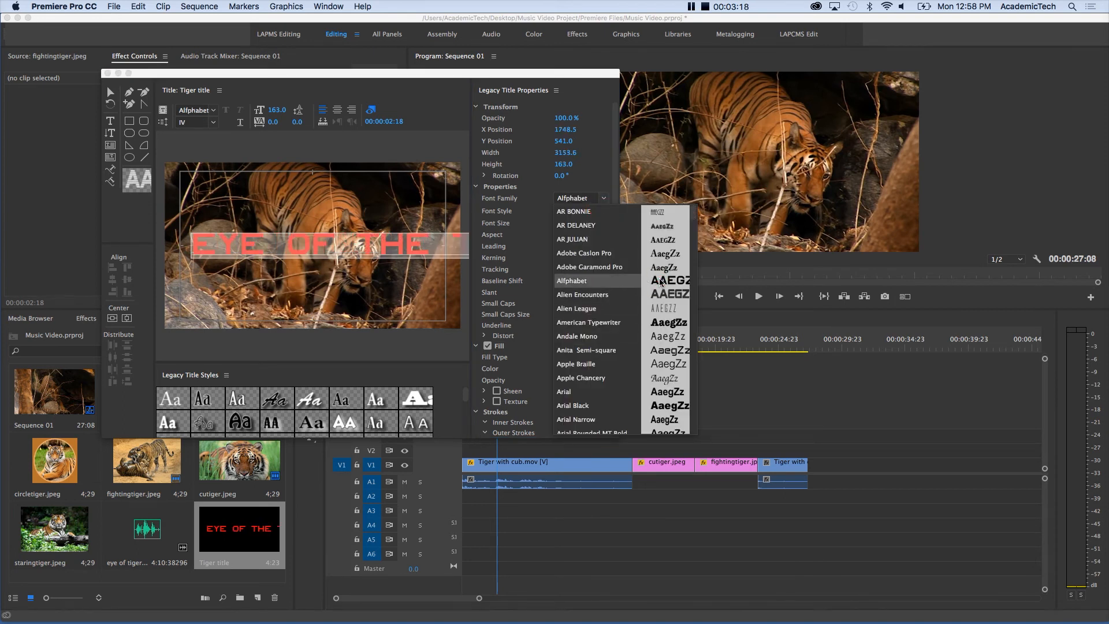
pyautogui.click(113, 318)
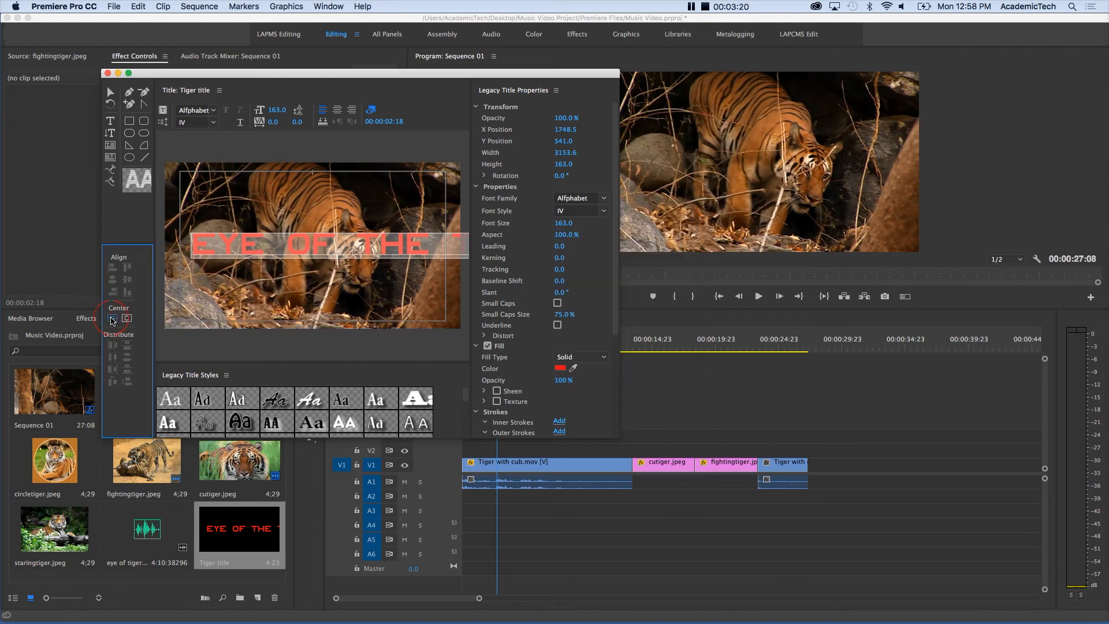
pyautogui.click(127, 318)
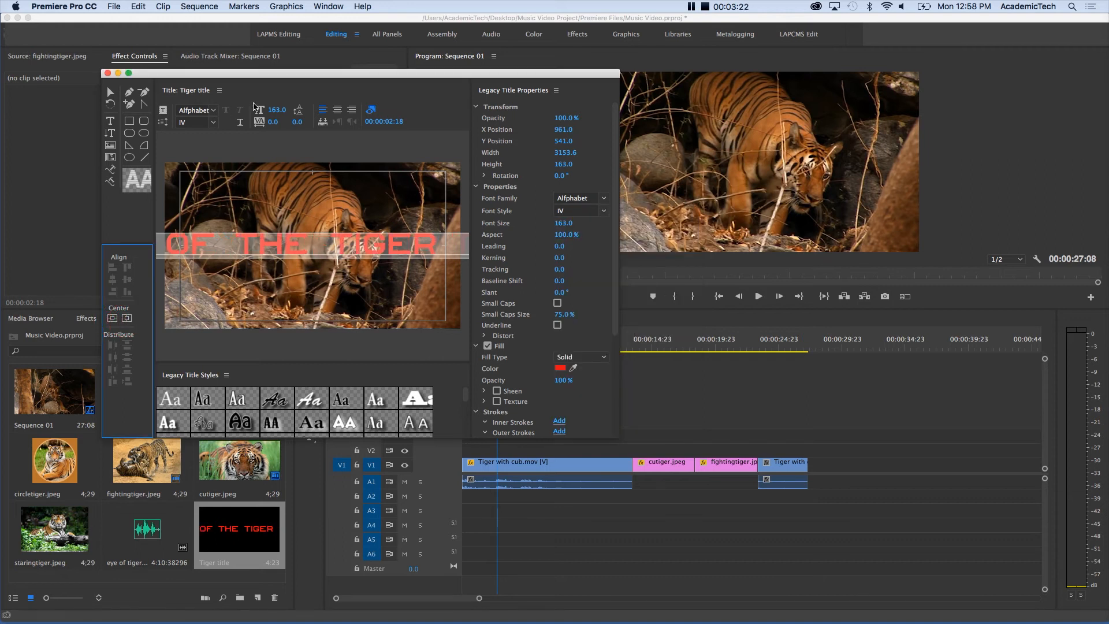
# Step: Reduce the title's font size to 83, center the text both ways in the frame, and close the title window
pyautogui.moveTo(273, 111)
pyautogui.mouseDown()
pyautogui.moveTo(248, 122)
pyautogui.moveTo(258, 125)
pyautogui.mouseUp()
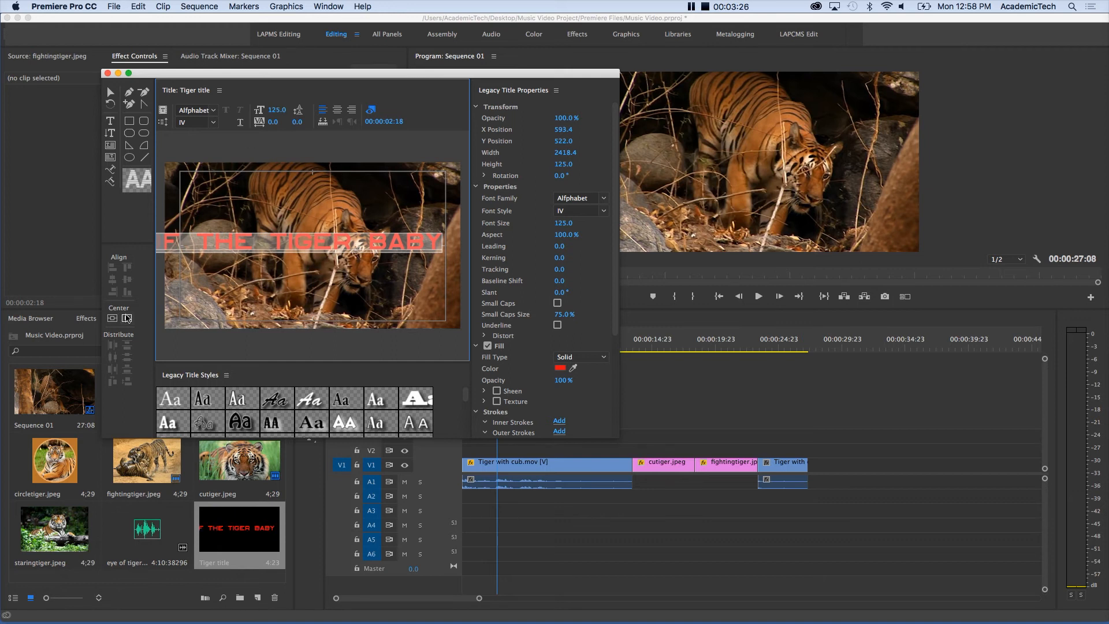
pyautogui.click(127, 317)
pyautogui.moveTo(269, 111); pyautogui.dragTo(242, 110)
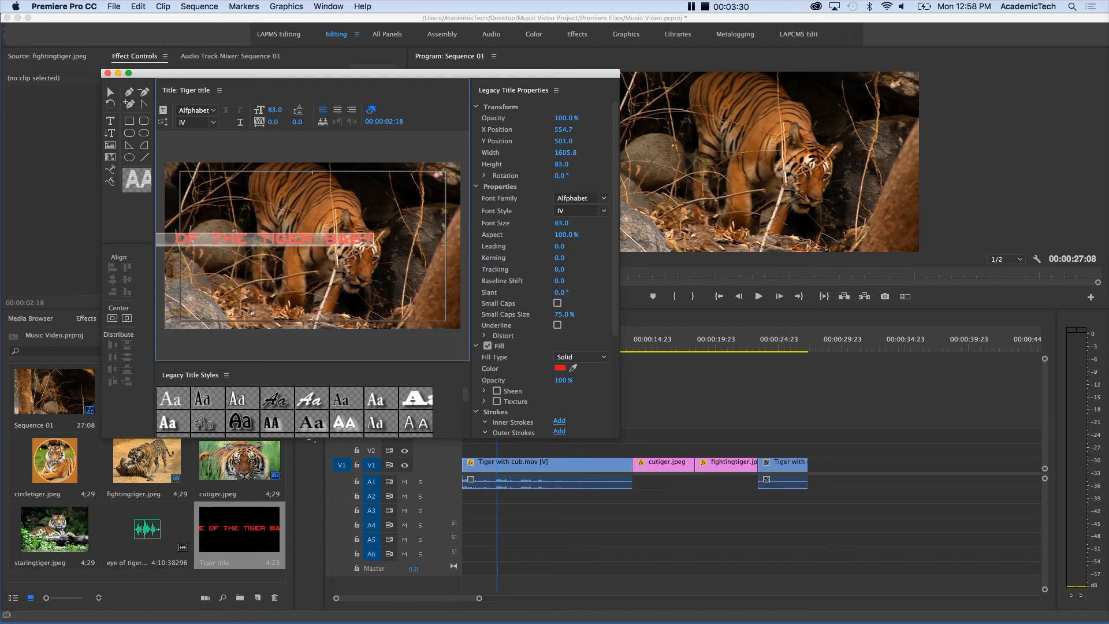
pyautogui.click(114, 319)
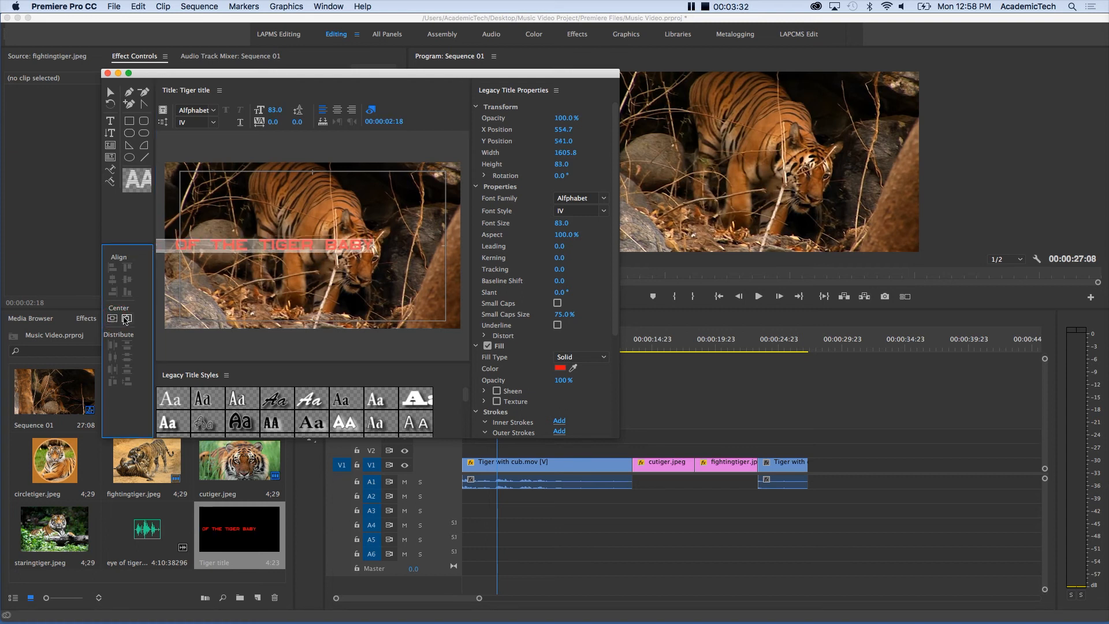
pyautogui.click(130, 317)
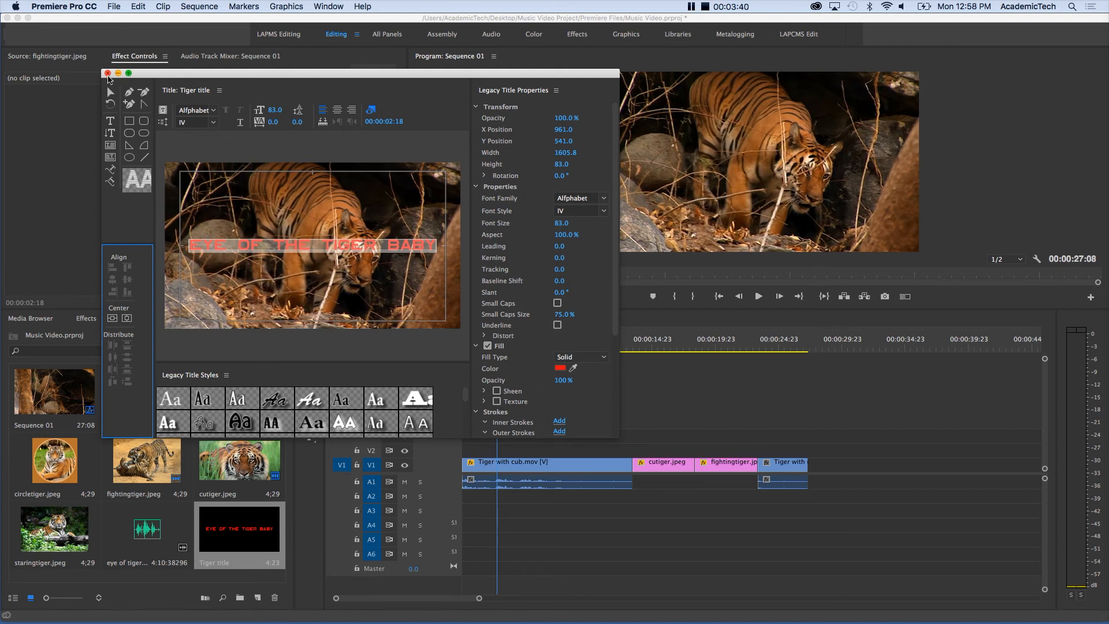
pyautogui.click(108, 73)
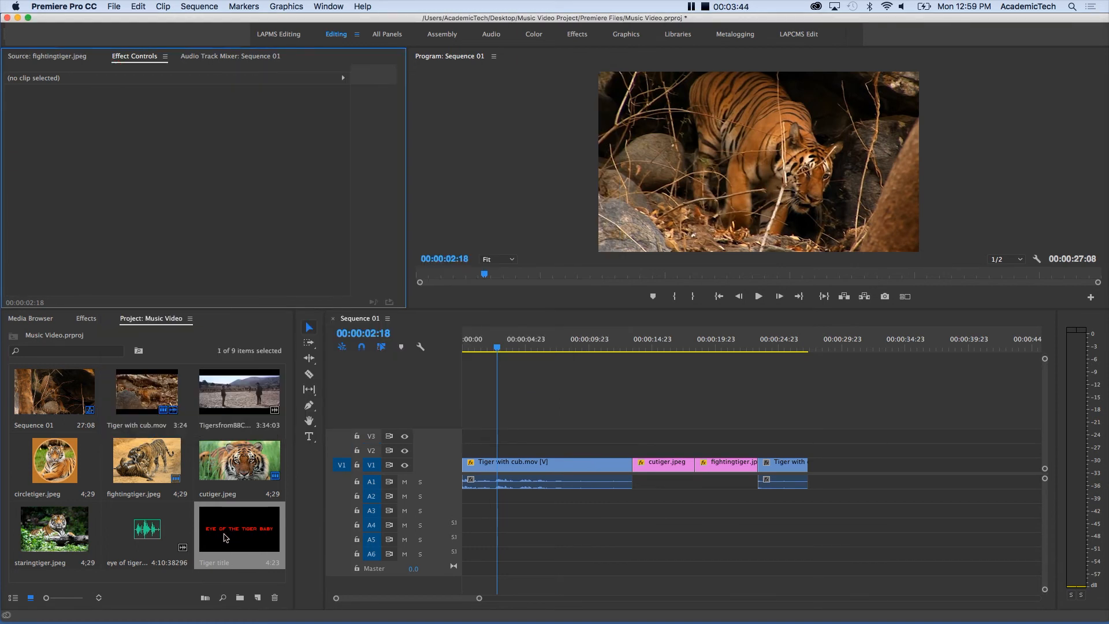
# Step: Place Tiger title at the start of track V2 and shift all existing clips to begin where the title ends
pyautogui.moveTo(236, 532); pyautogui.dragTo(455, 450)
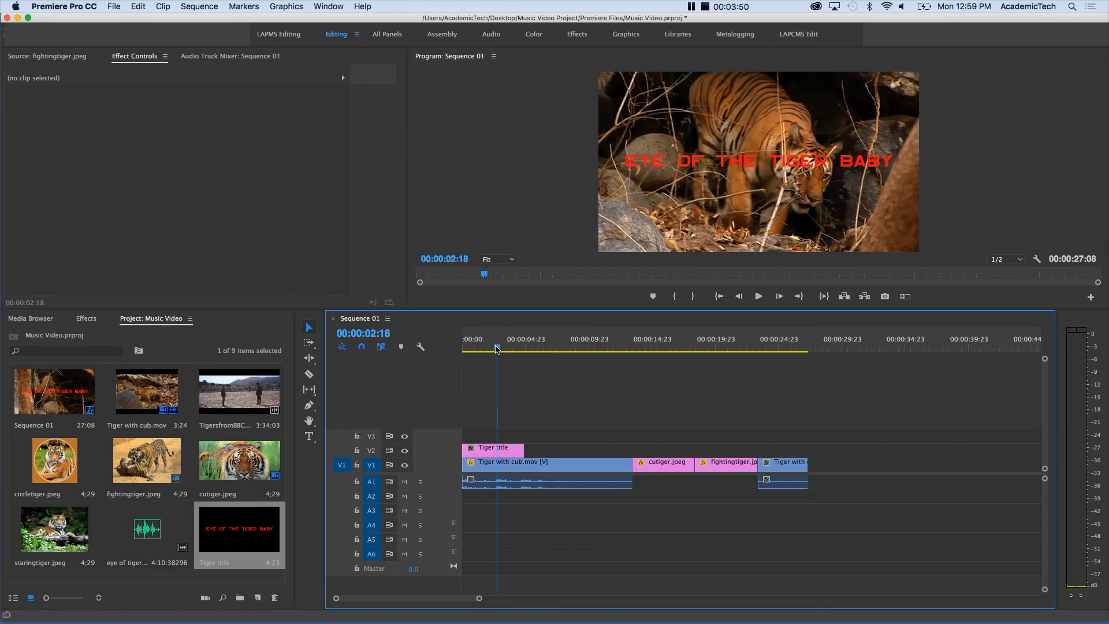
pyautogui.moveTo(549, 444); pyautogui.dragTo(842, 467)
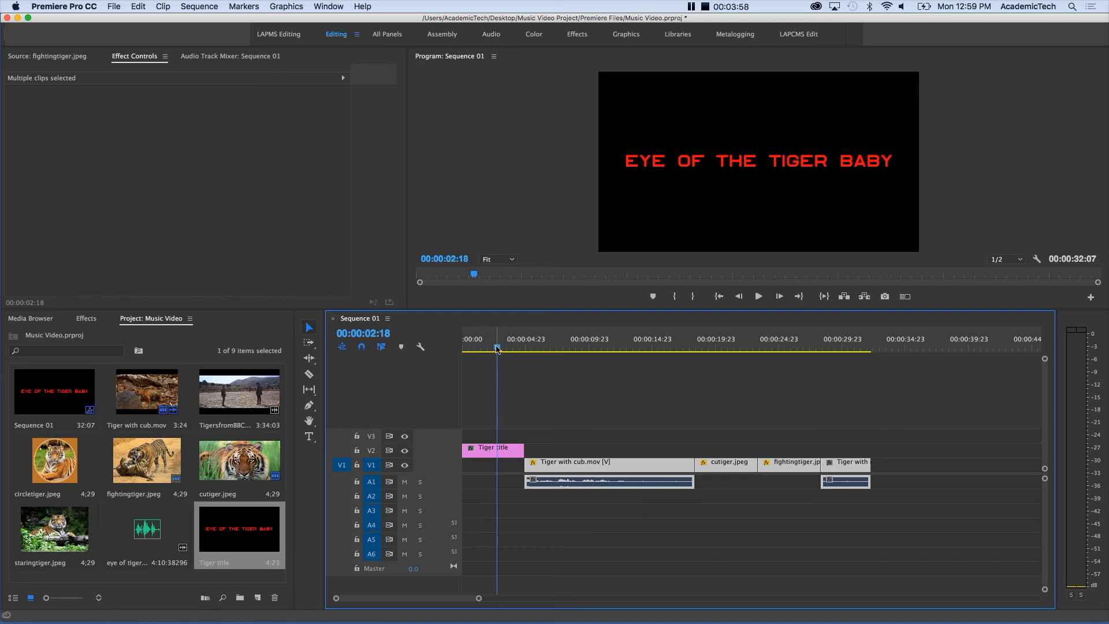
# Step: Extend the end of the Tiger title clip over the start of the first tiger clip and scrub through the overlap
pyautogui.moveTo(497, 348); pyautogui.dragTo(487, 348)
pyautogui.moveTo(524, 450); pyautogui.dragTo(559, 449)
pyautogui.moveTo(487, 348); pyautogui.dragTo(568, 351)
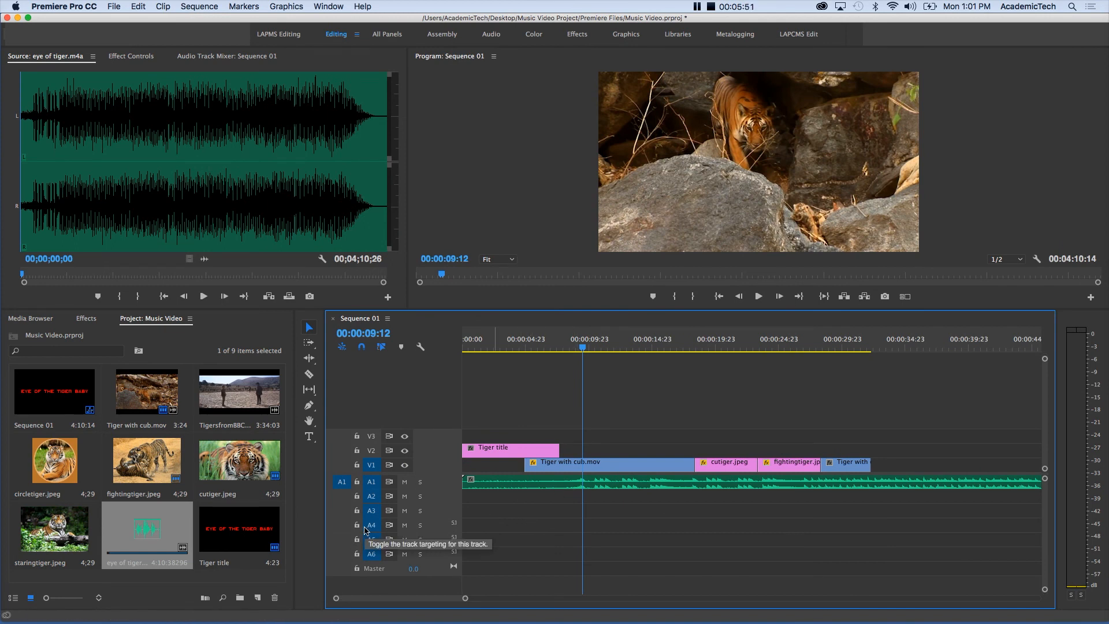
# Step: Delete Tiger title from the project together with its clip references in the sequence
pyautogui.click(238, 540)
pyautogui.press('BackSpace')
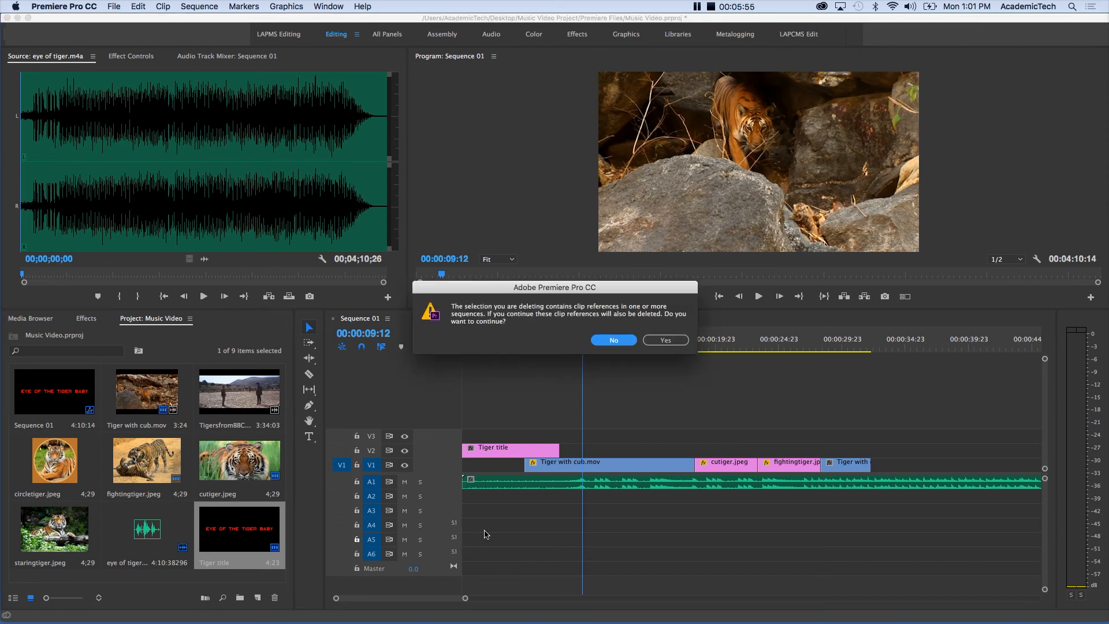
pyautogui.click(665, 340)
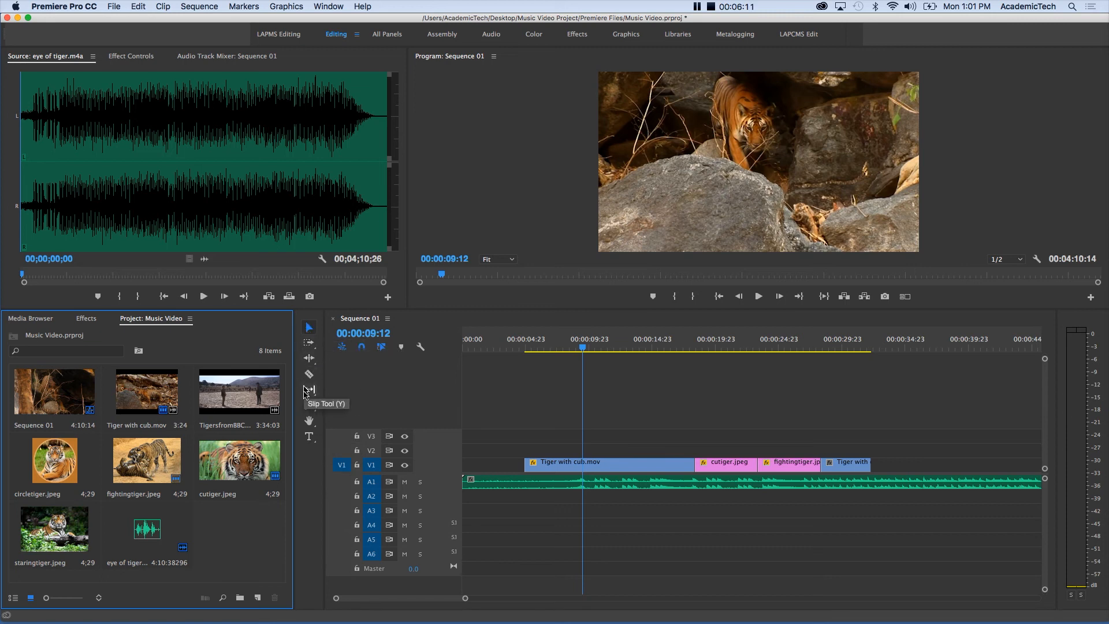
# Step: Add the text "eye of the tiger" over the video at 00:00:09:12 with the Type tool
pyautogui.click(310, 436)
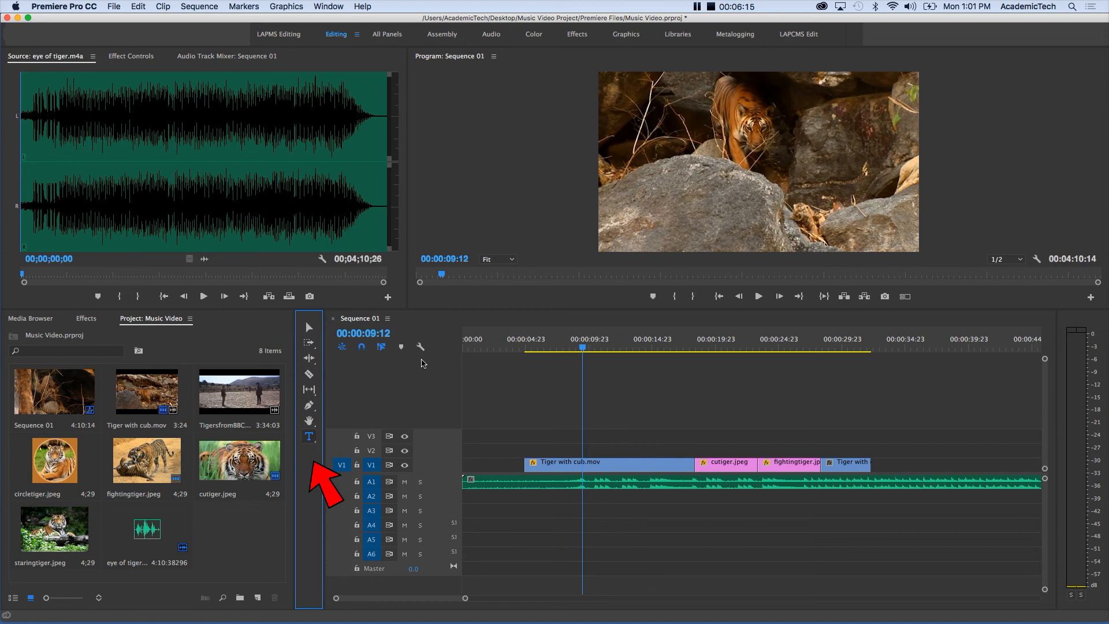
pyautogui.click(690, 165)
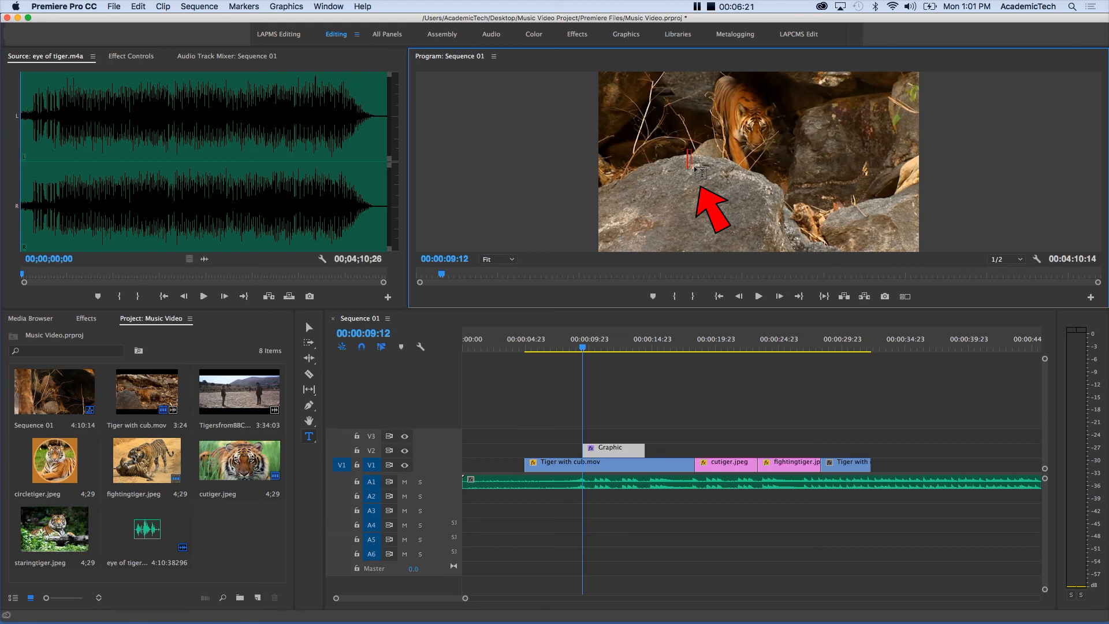
pyautogui.write('eye of the tiger')
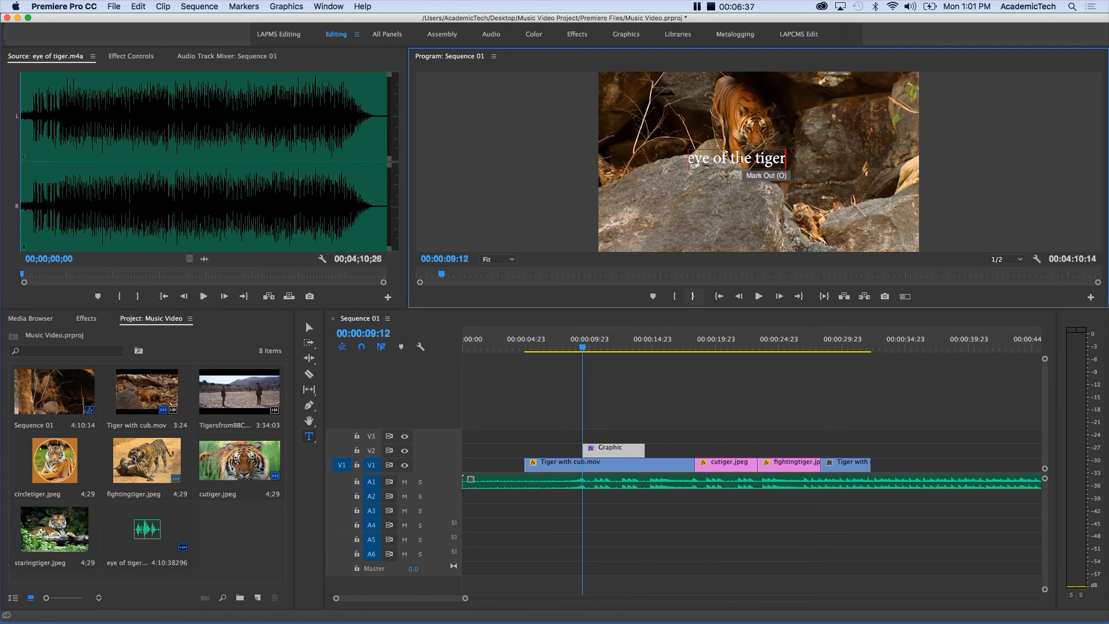
# Step: Select the whole "eye of the tiger" text and show its editing settings in an enlarged Essential Graphics window
pyautogui.click(741, 160)
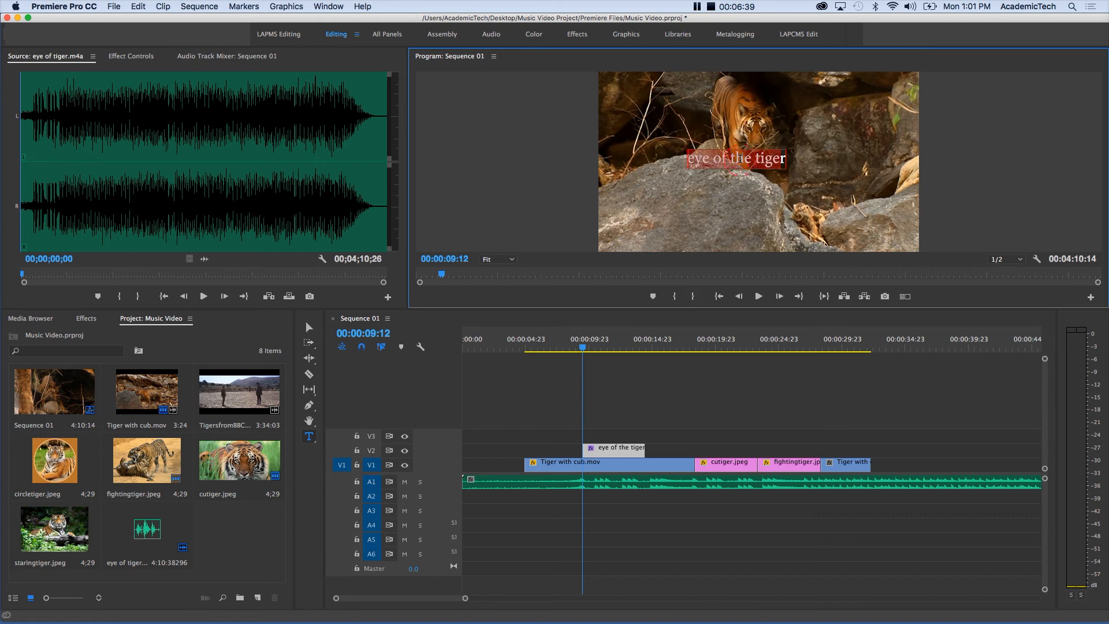
pyautogui.click(765, 162)
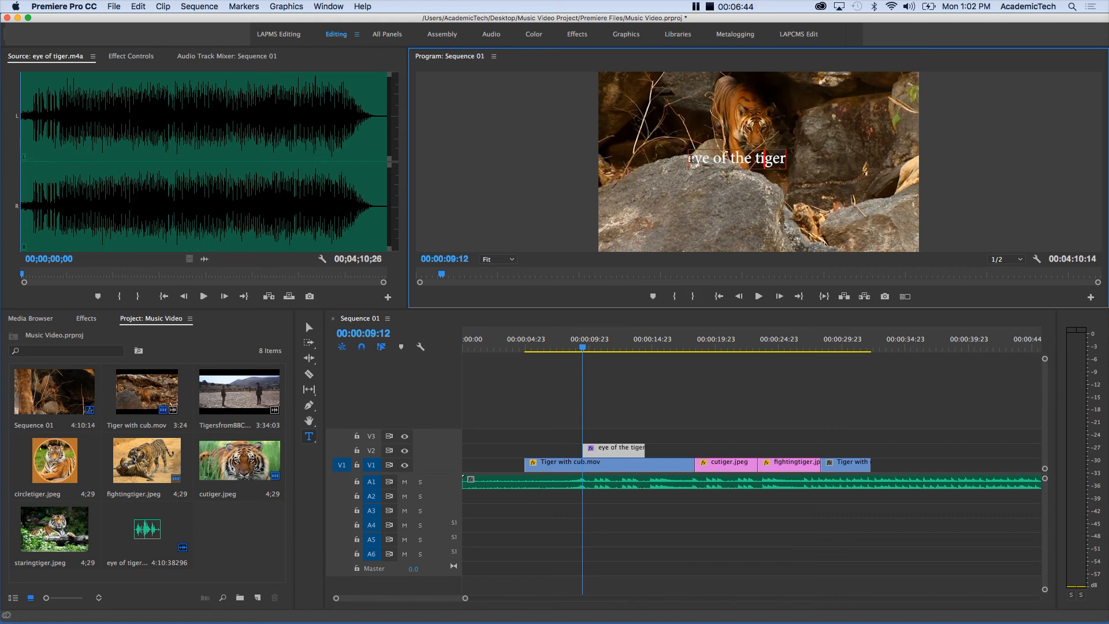
pyautogui.moveTo(691, 159); pyautogui.dragTo(775, 152)
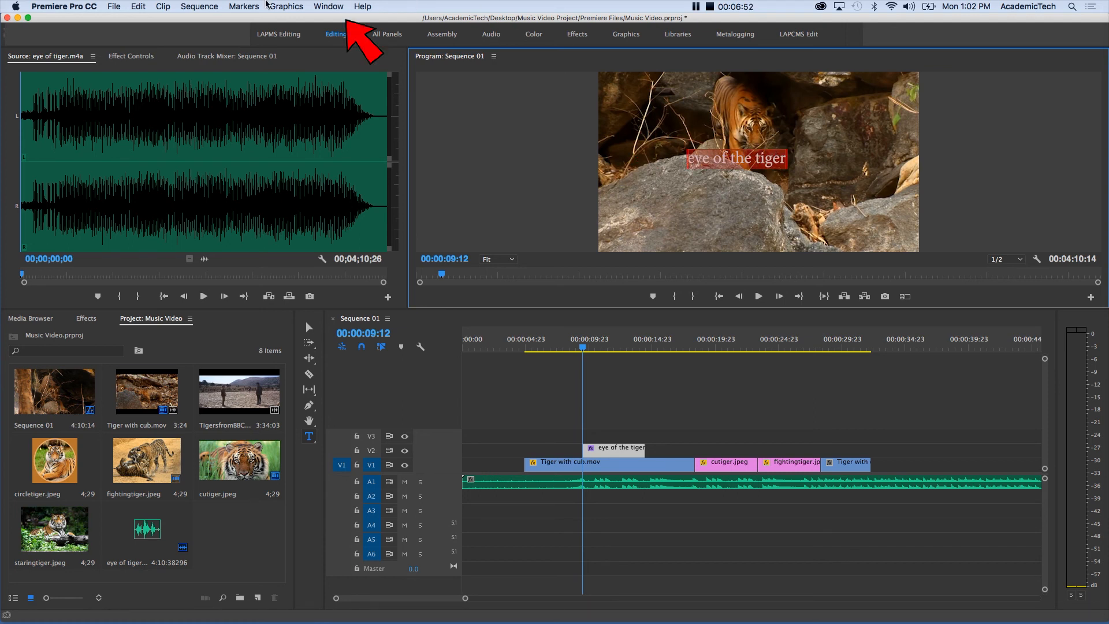
pyautogui.click(329, 6)
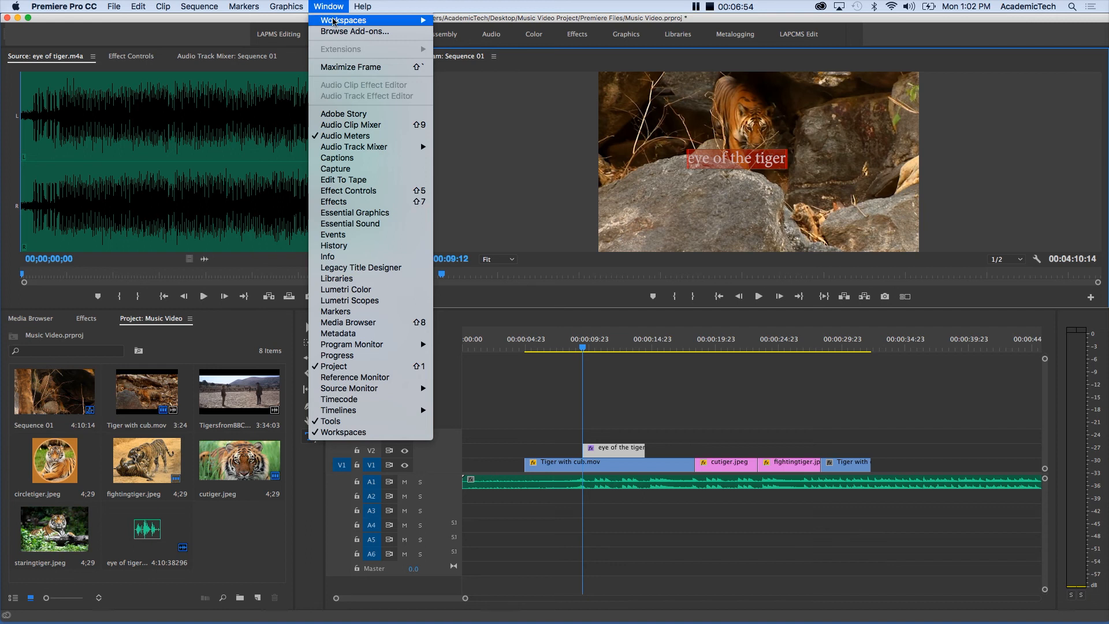
pyautogui.click(359, 214)
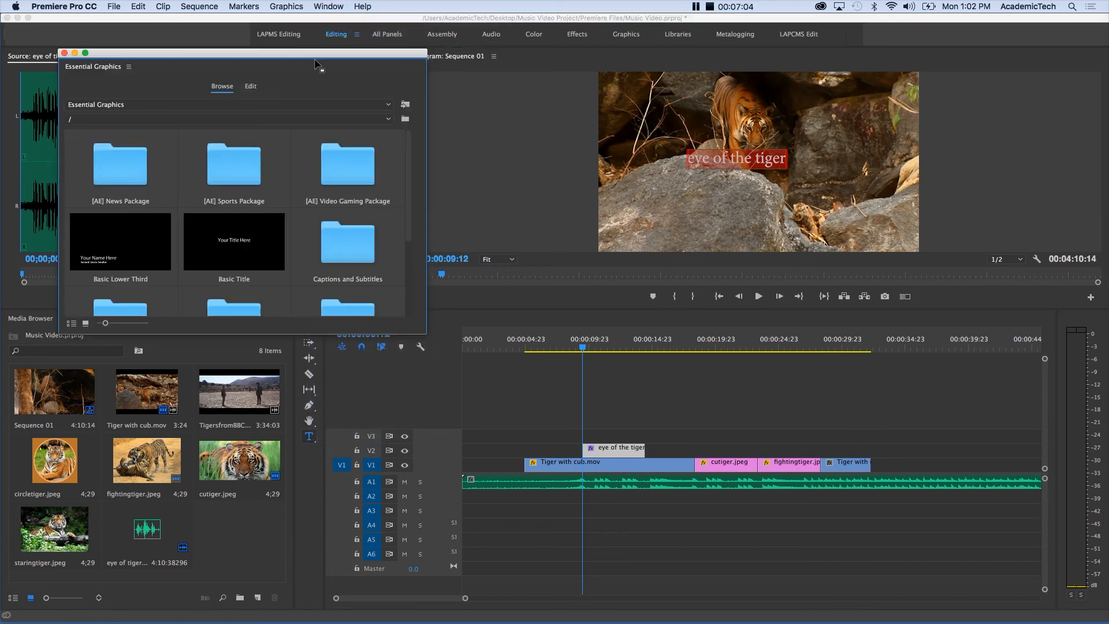
pyautogui.moveTo(317, 65); pyautogui.dragTo(301, 29)
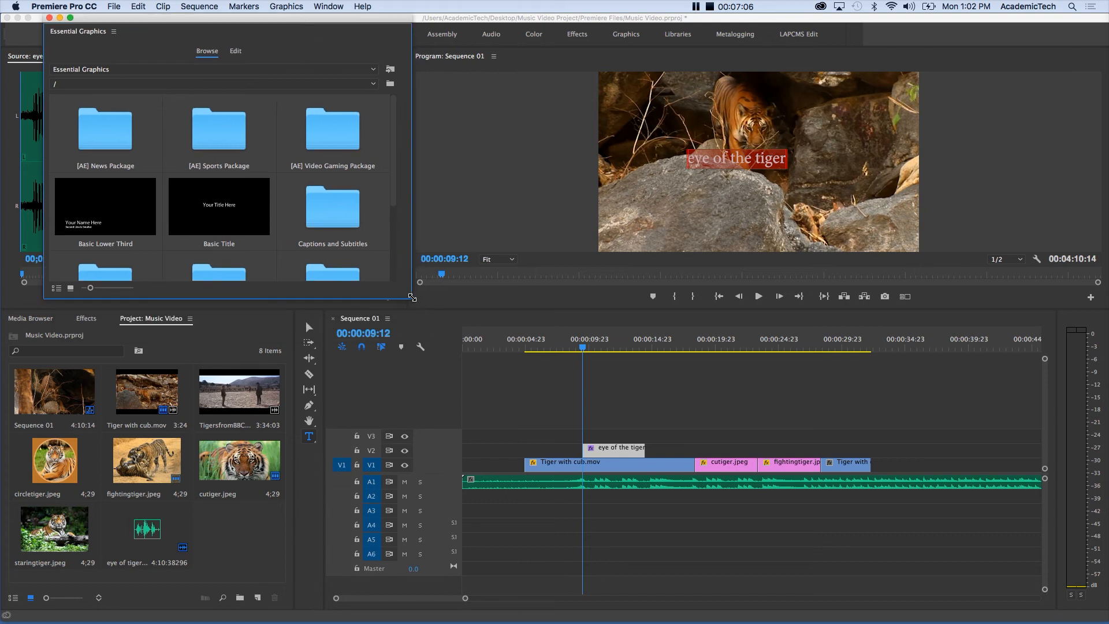
pyautogui.moveTo(411, 298); pyautogui.dragTo(453, 388)
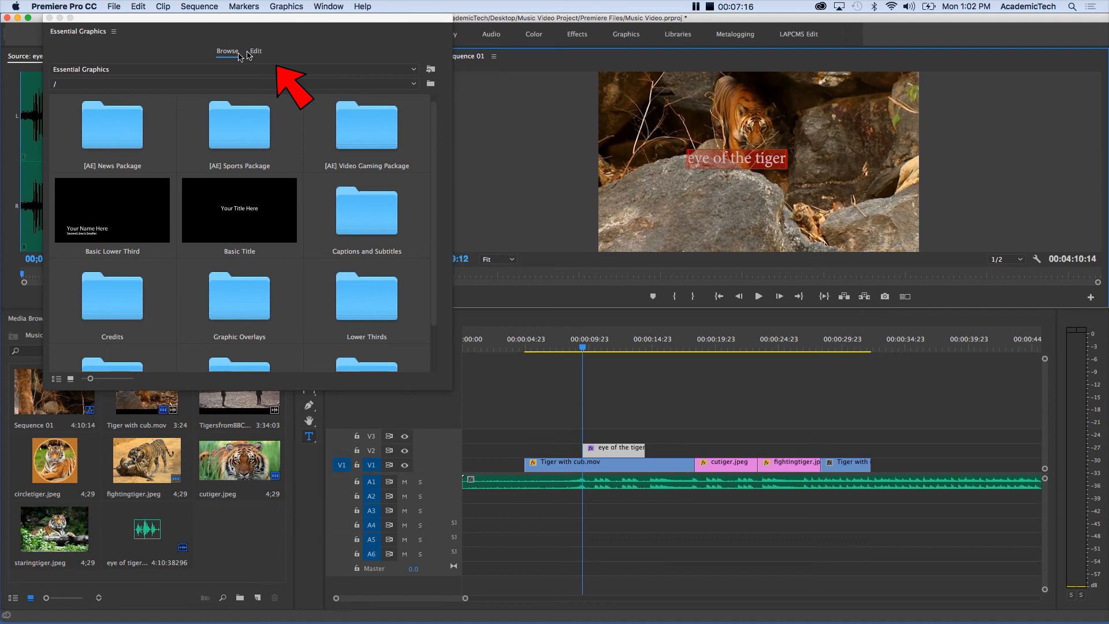
pyautogui.click(256, 52)
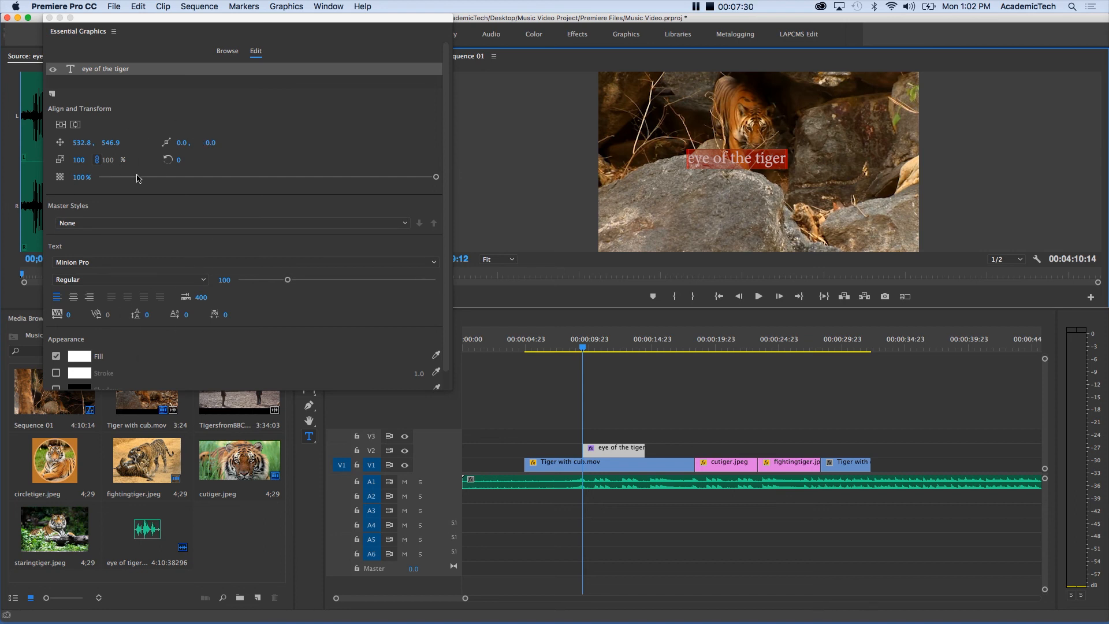
# Step: Set the "eye of the tiger" font size to 208 and center the text vertically and horizontally in the frame
pyautogui.moveTo(139, 180); pyautogui.dragTo(440, 187)
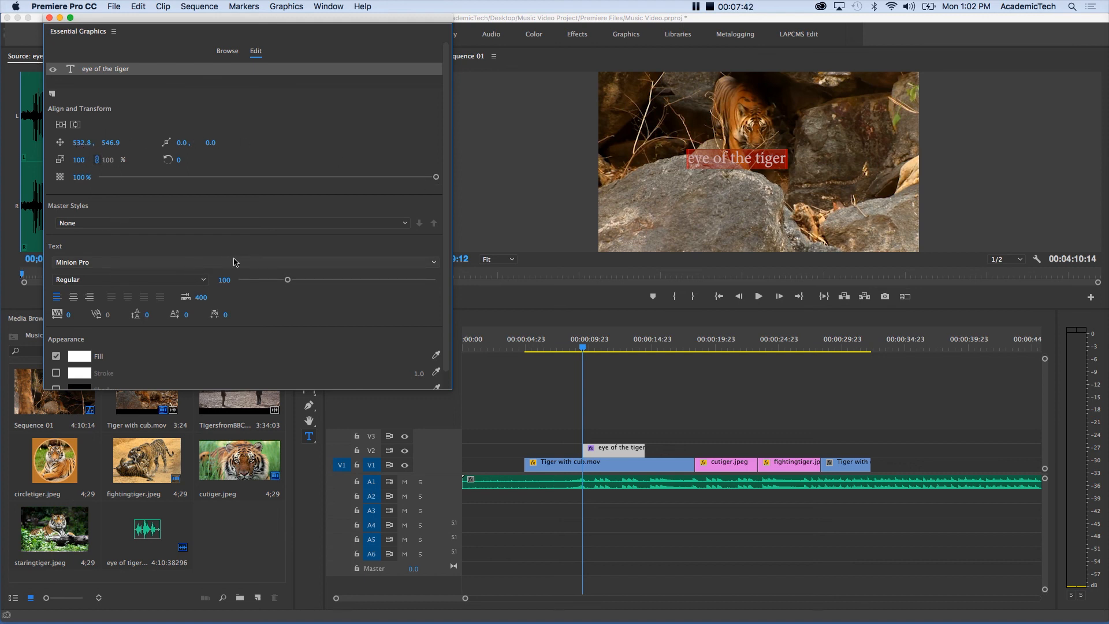
pyautogui.moveTo(288, 281); pyautogui.dragTo(341, 282)
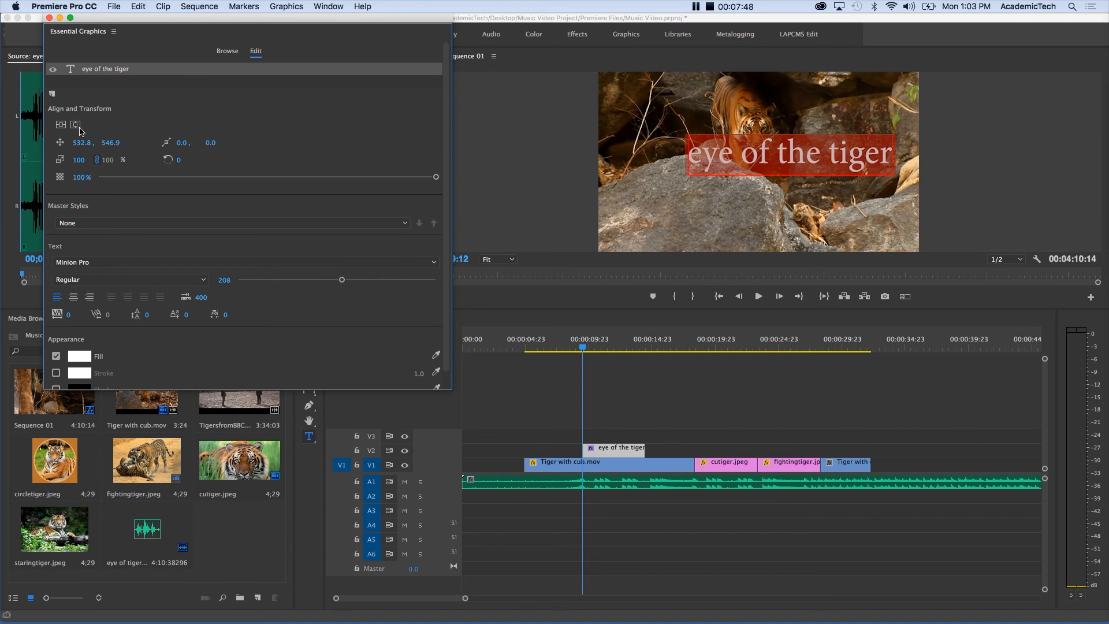
pyautogui.click(61, 126)
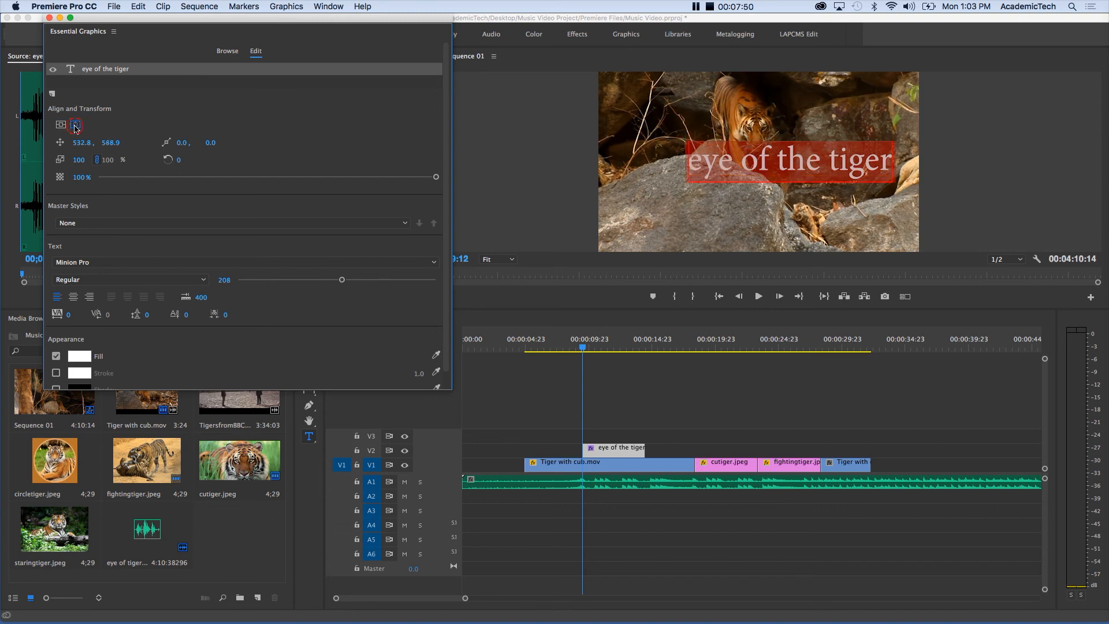
pyautogui.click(89, 224)
pyautogui.click(154, 191)
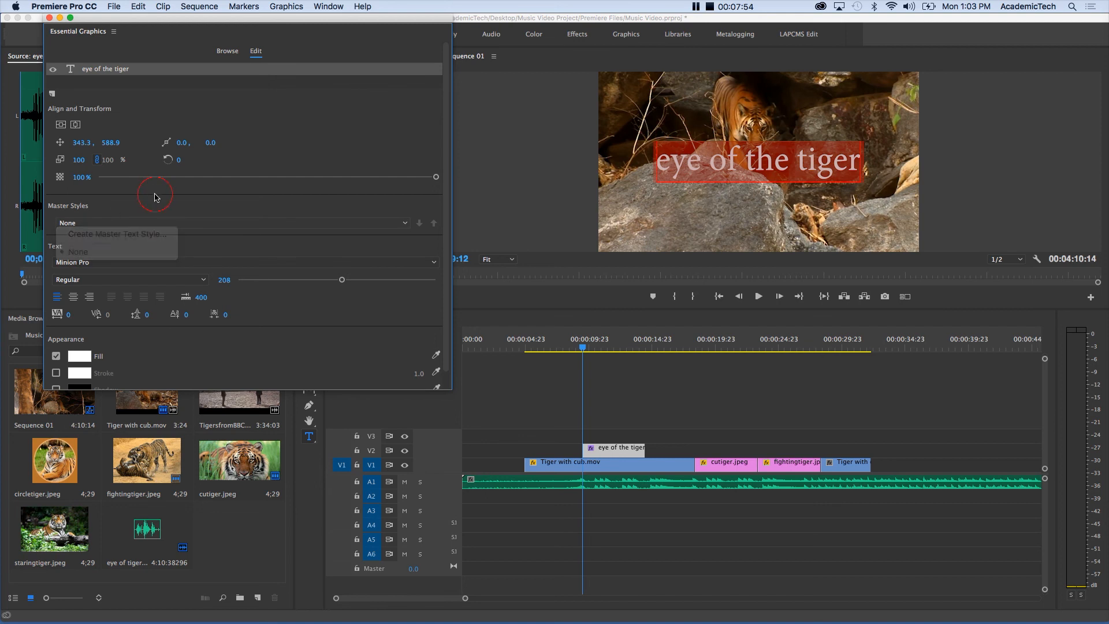
# Step: Change the "eye of the tiger" title to Chalkduster at size 157 and center it in the frame
pyautogui.click(104, 263)
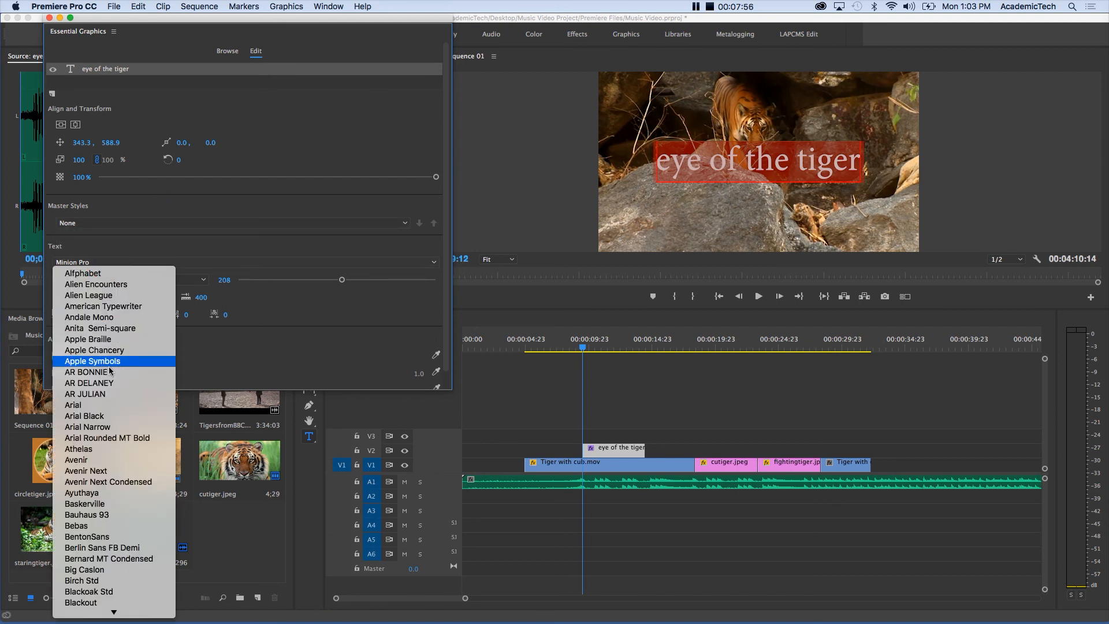
pyautogui.scroll(-5, 106, 464)
pyautogui.scroll(-10, 107, 456)
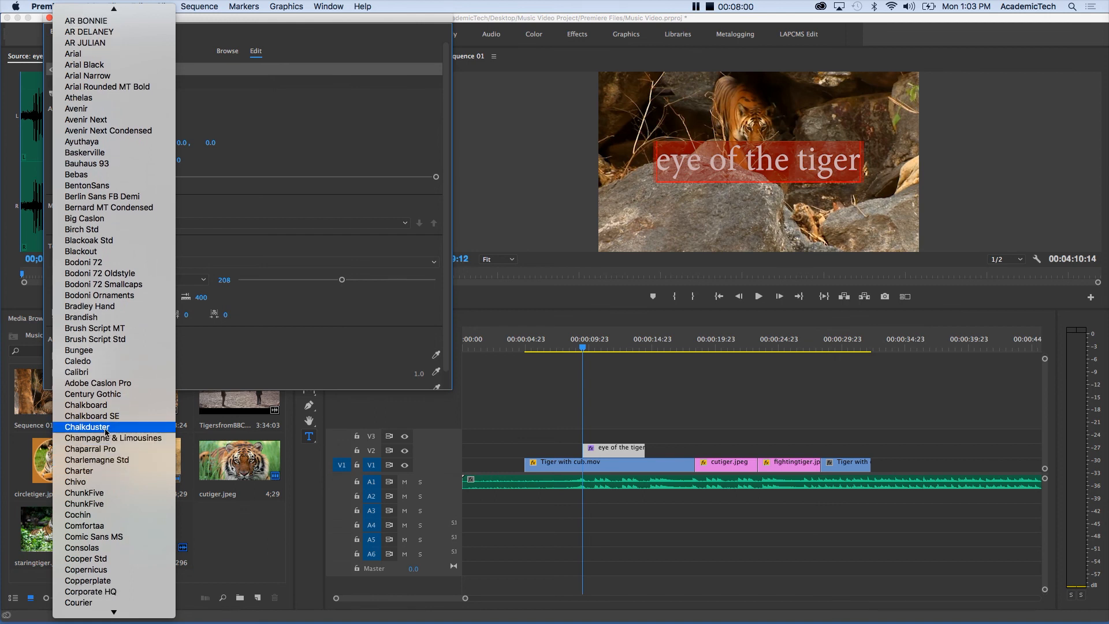
pyautogui.click(106, 428)
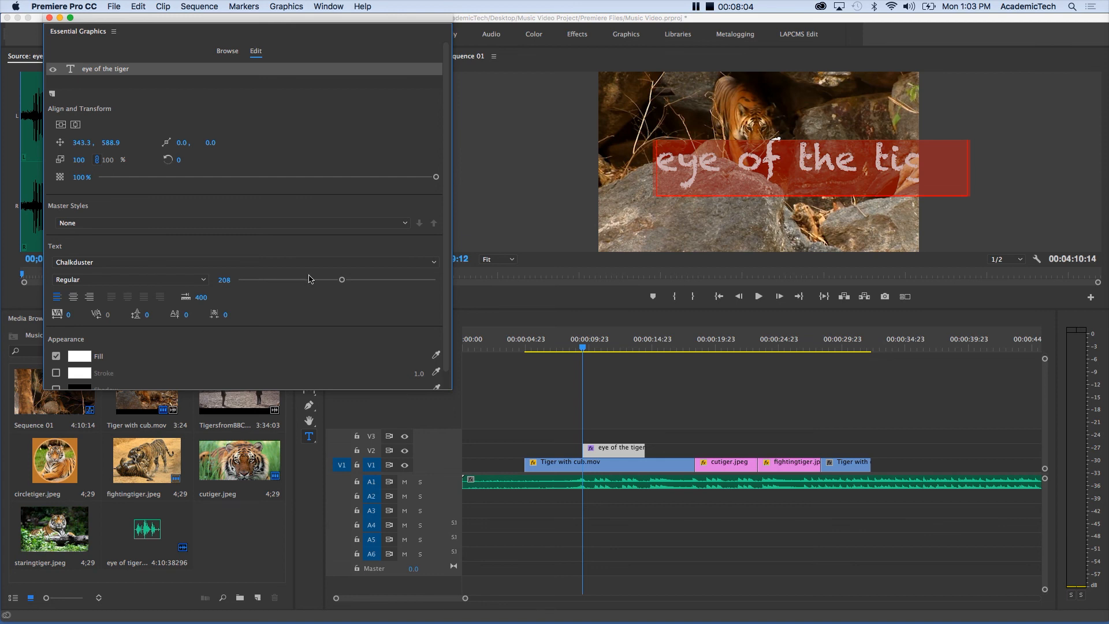
pyautogui.moveTo(342, 281); pyautogui.dragTo(316, 282)
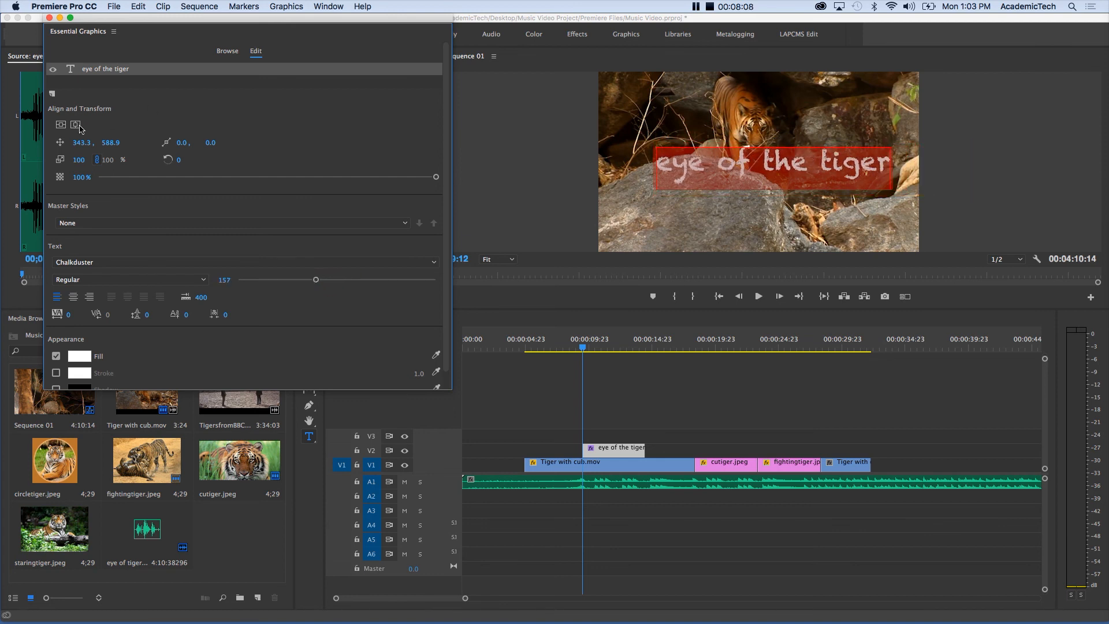
pyautogui.click(61, 125)
pyautogui.click(60, 124)
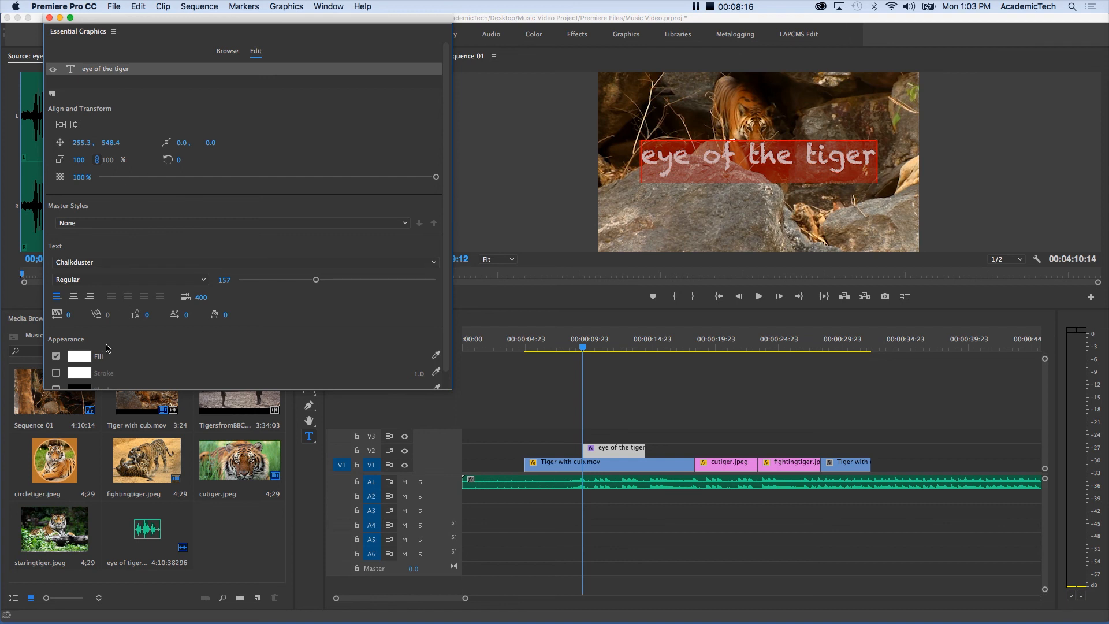
# Step: Change the title text's fill from white to a very dark, nearly black red
pyautogui.click(79, 357)
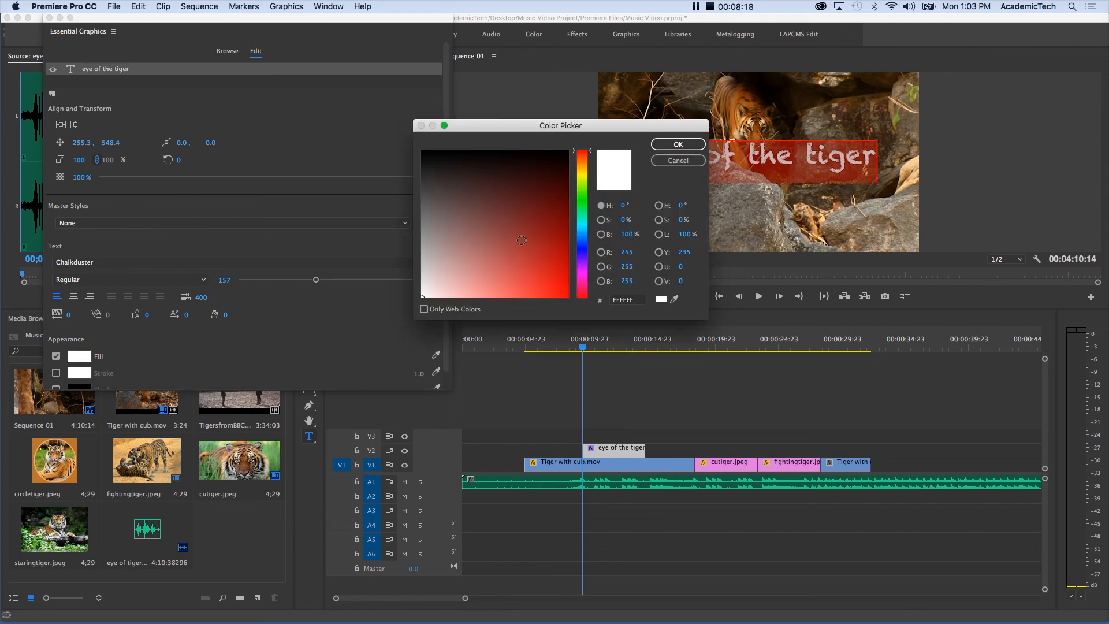
pyautogui.moveTo(533, 258)
pyautogui.mouseDown()
pyautogui.moveTo(515, 185)
pyautogui.moveTo(532, 168)
pyautogui.mouseUp()
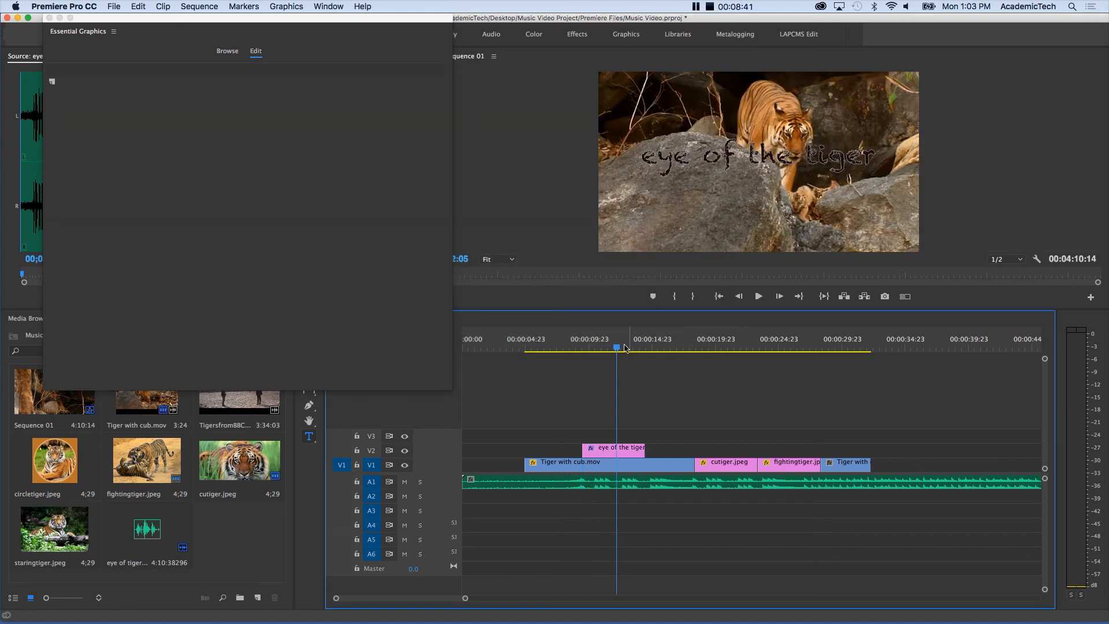
# Step: Move the playhead to 00:00:11:05 and reopen the editing settings of the "eye of the tiger" text layer
pyautogui.click(617, 348)
pyautogui.moveTo(617, 349)
pyautogui.mouseDown()
pyautogui.moveTo(589, 349)
pyautogui.moveTo(729, 353)
pyautogui.moveTo(605, 355)
pyautogui.mouseUp()
pyautogui.click(616, 454)
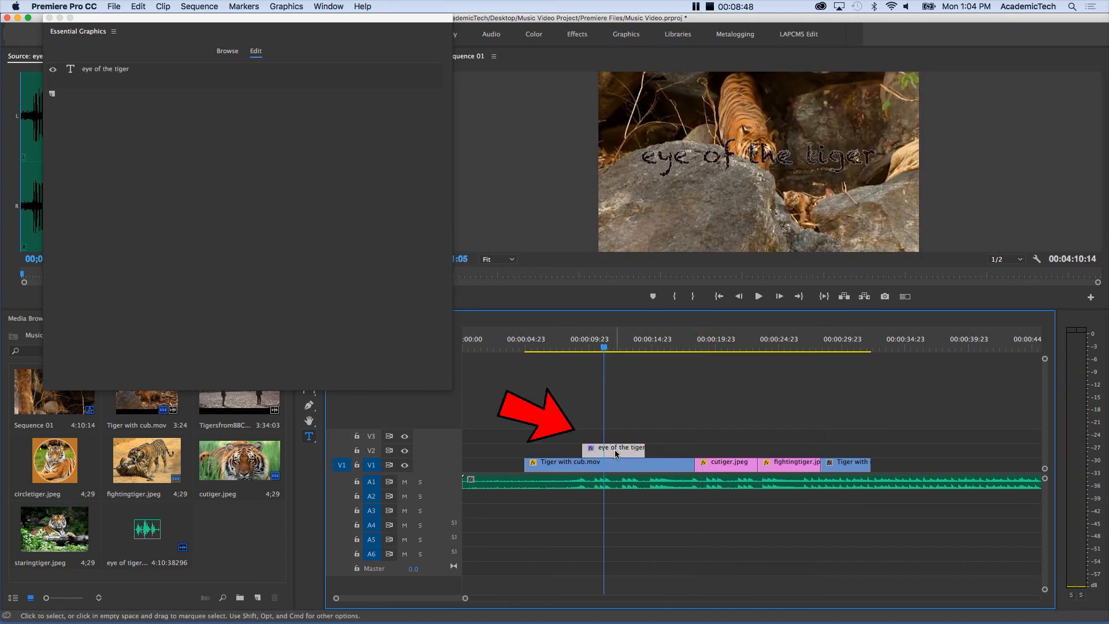
pyautogui.doubleClick(616, 454)
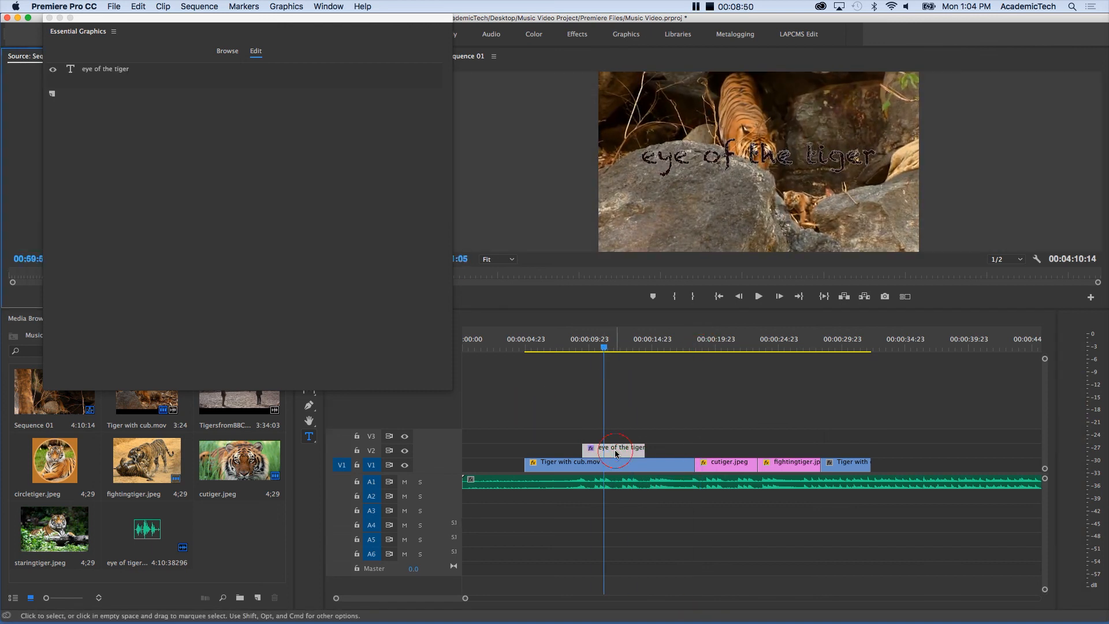
pyautogui.moveTo(143, 24)
pyautogui.mouseDown()
pyautogui.moveTo(116, 30)
pyautogui.moveTo(132, 29)
pyautogui.mouseUp()
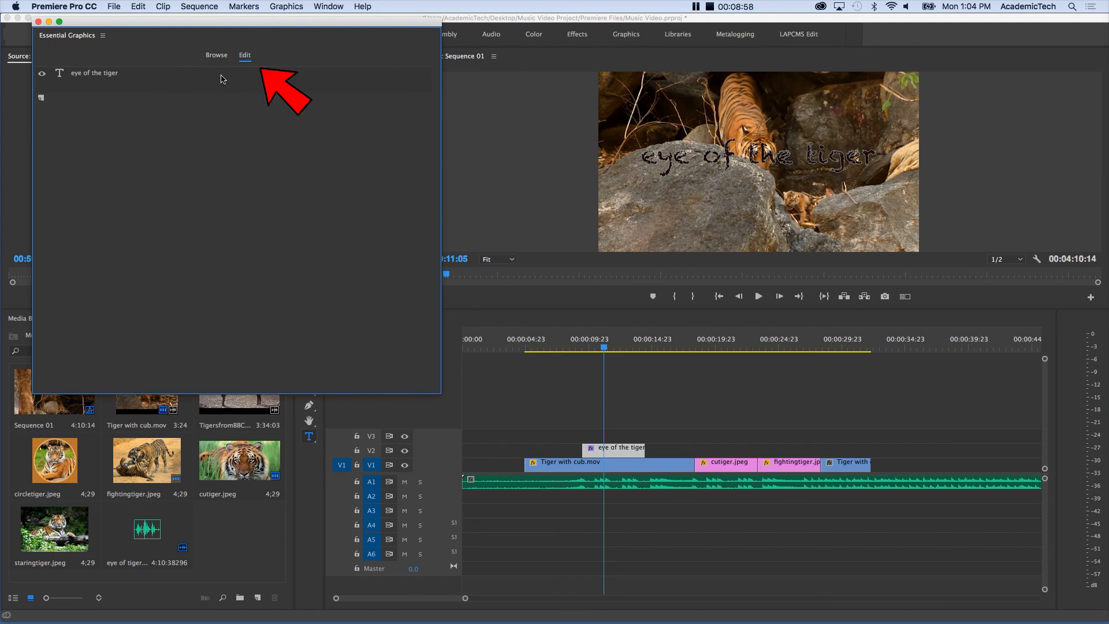
pyautogui.click(90, 77)
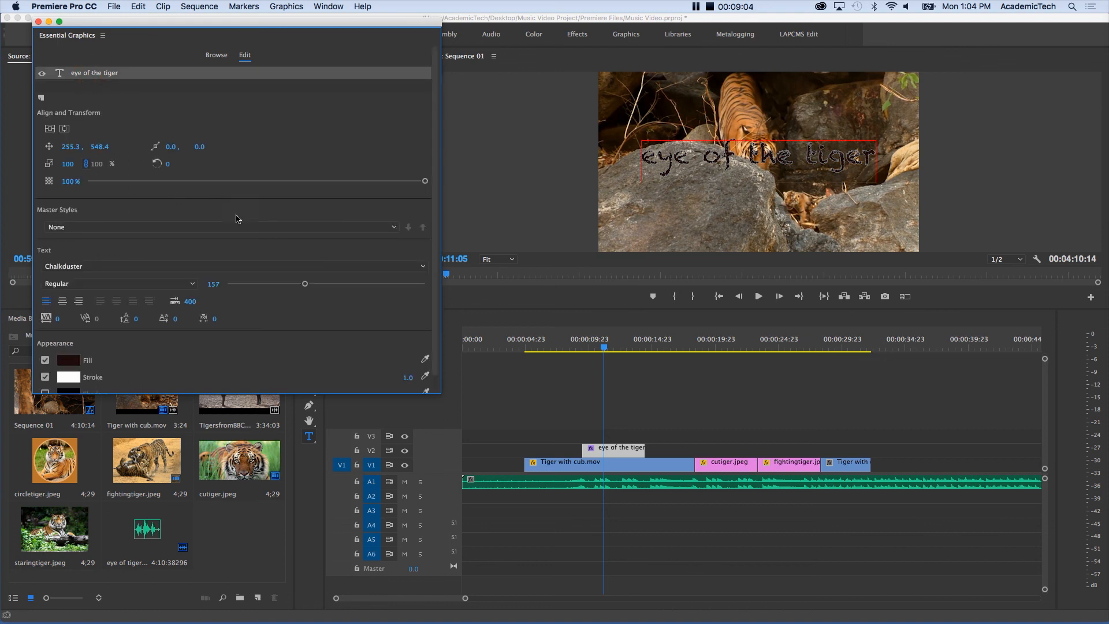
# Step: Set the title's font to AR JULIAN at size 155 and center it horizontally in the frame
pyautogui.moveTo(305, 284); pyautogui.dragTo(302, 287)
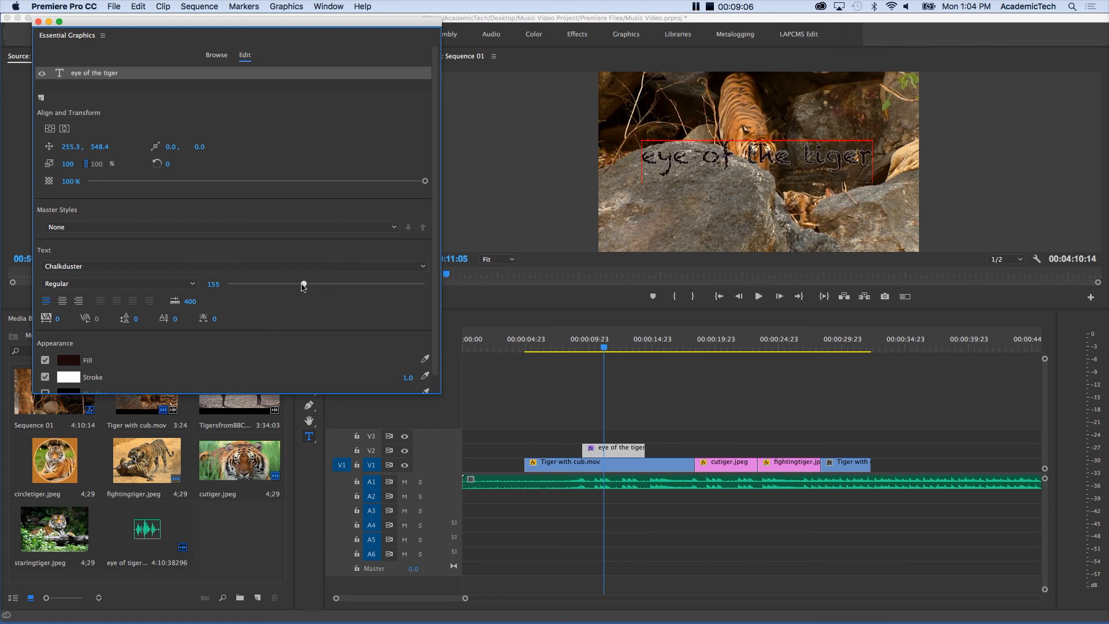
pyautogui.click(98, 267)
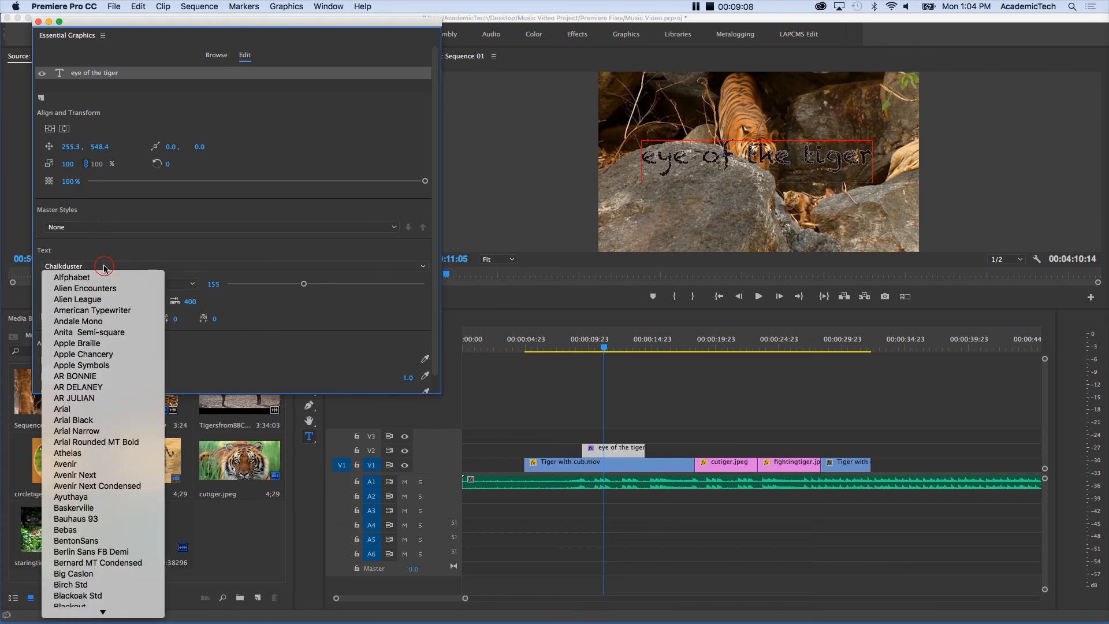
pyautogui.click(110, 300)
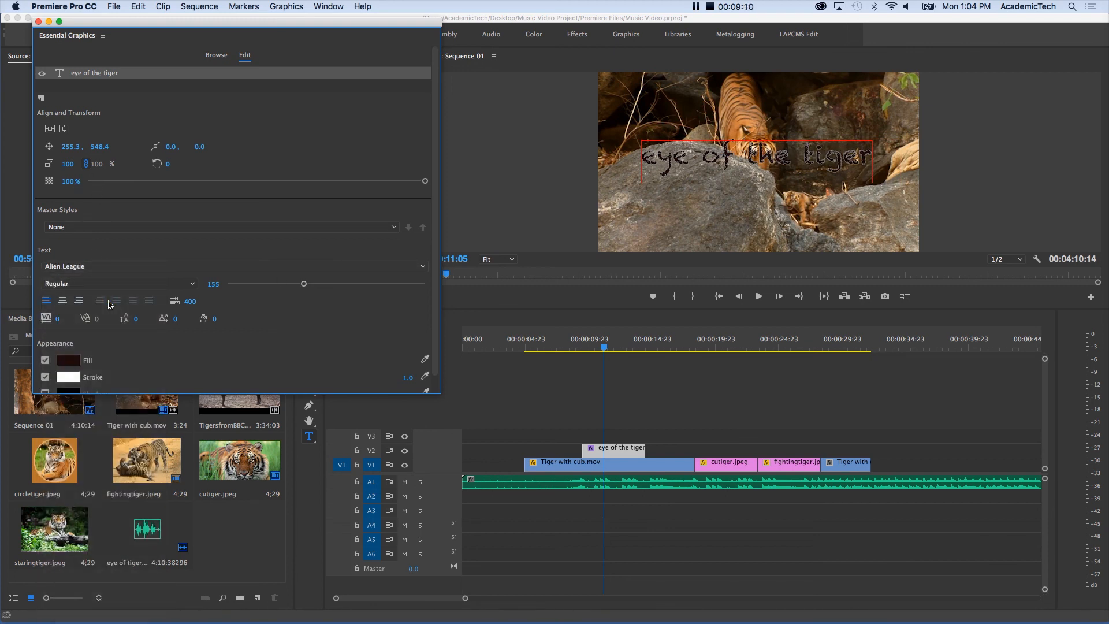
pyautogui.click(115, 268)
pyautogui.click(111, 399)
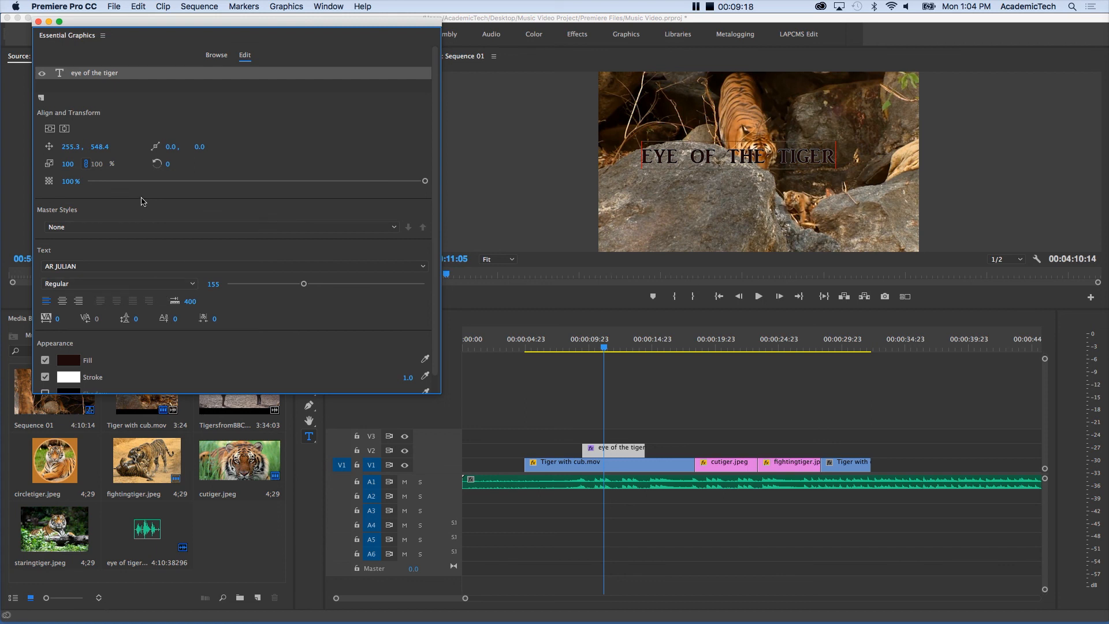
pyautogui.click(50, 129)
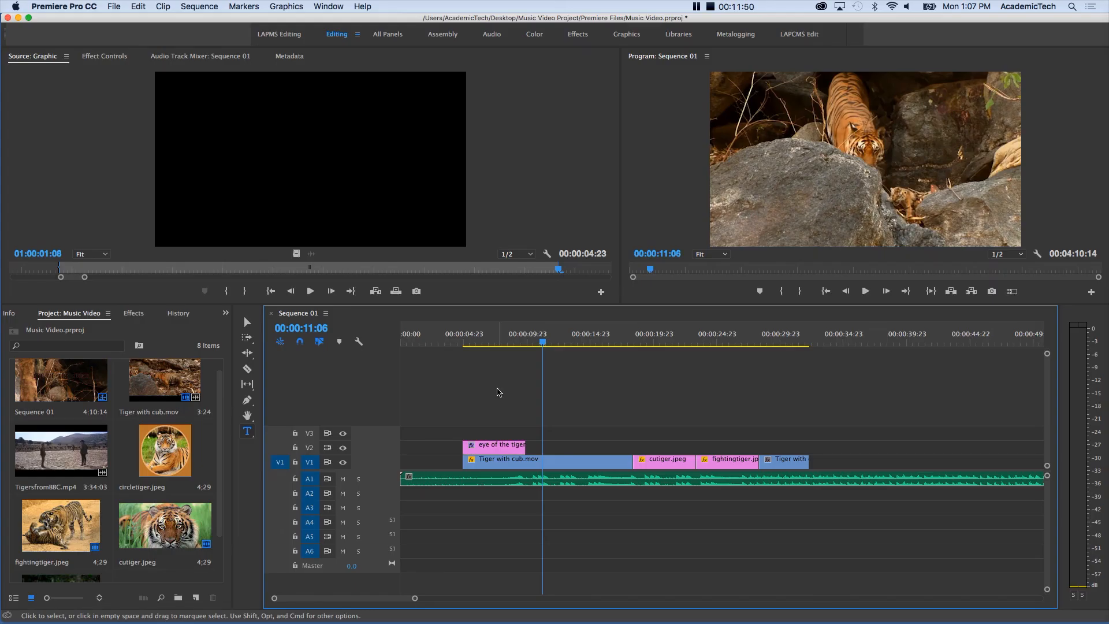
# Step: Move the playhead to 00:00:05:15 and open the media export settings for Sequence 01
pyautogui.moveTo(456, 342)
pyautogui.mouseDown()
pyautogui.moveTo(650, 345)
pyautogui.moveTo(472, 347)
pyautogui.mouseUp()
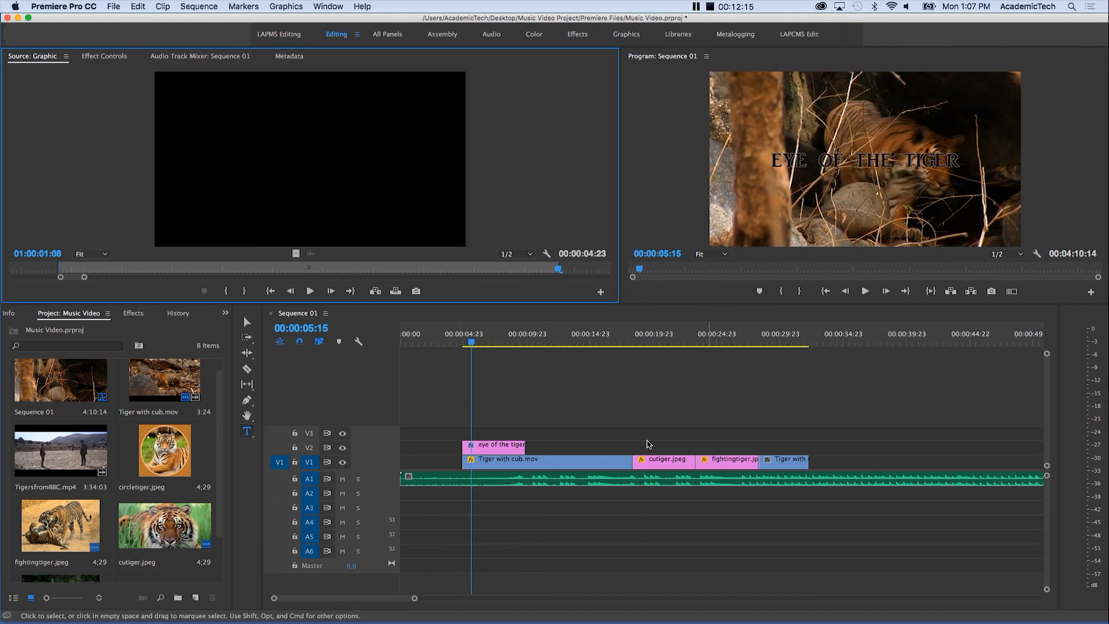
pyautogui.click(573, 400)
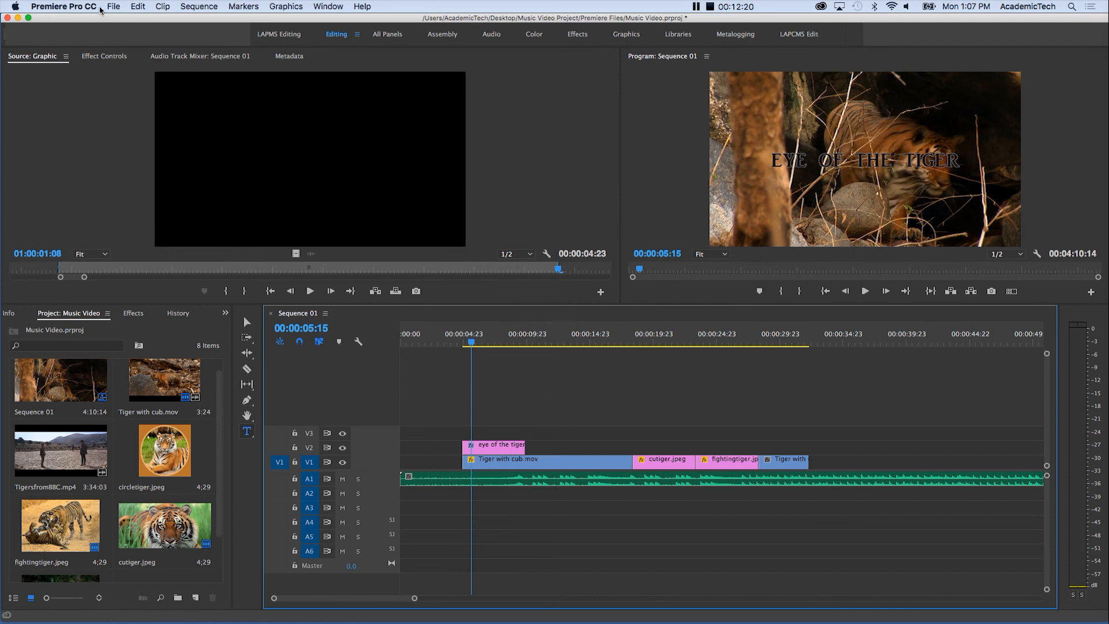
pyautogui.click(113, 7)
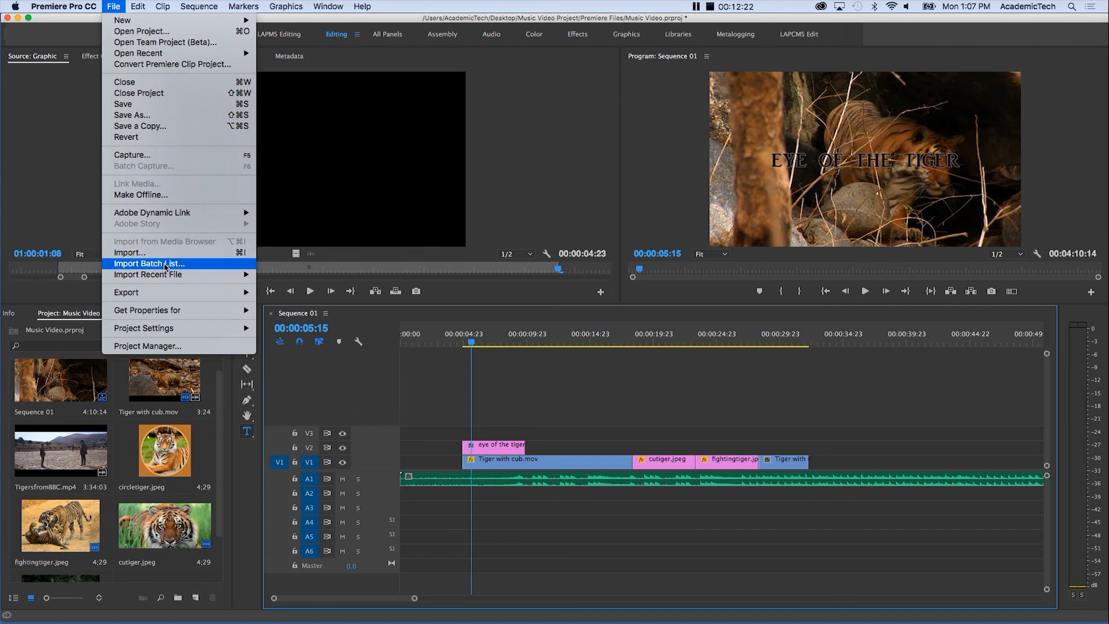
pyautogui.moveTo(174, 296)
pyautogui.click(281, 292)
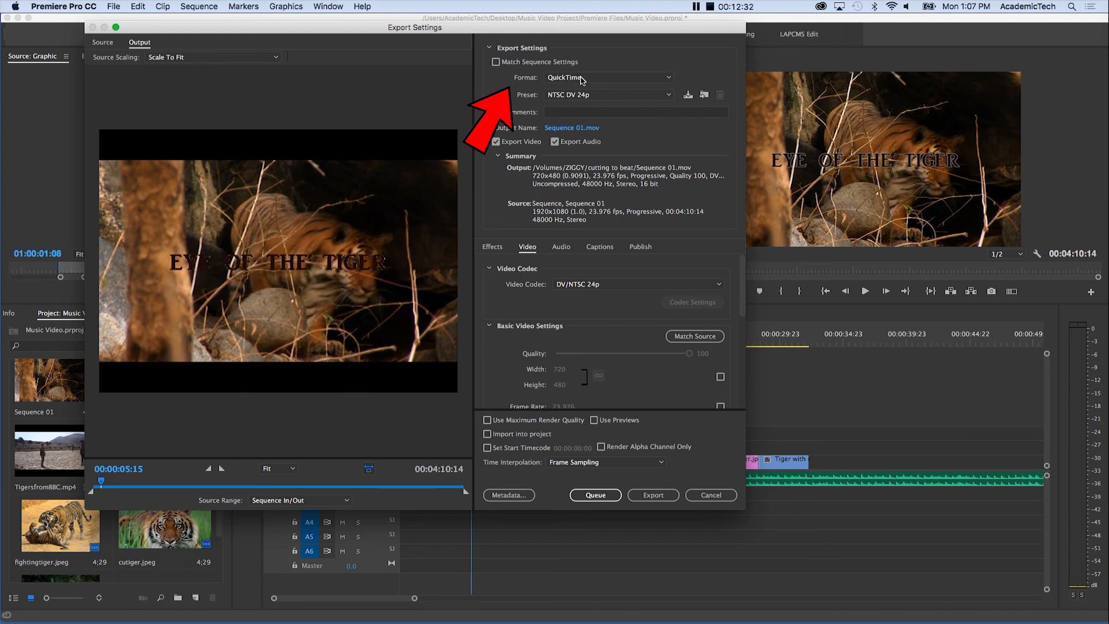
# Step: Set the export format to H.264 with the YouTube 1080p HD preset
pyautogui.click(586, 79)
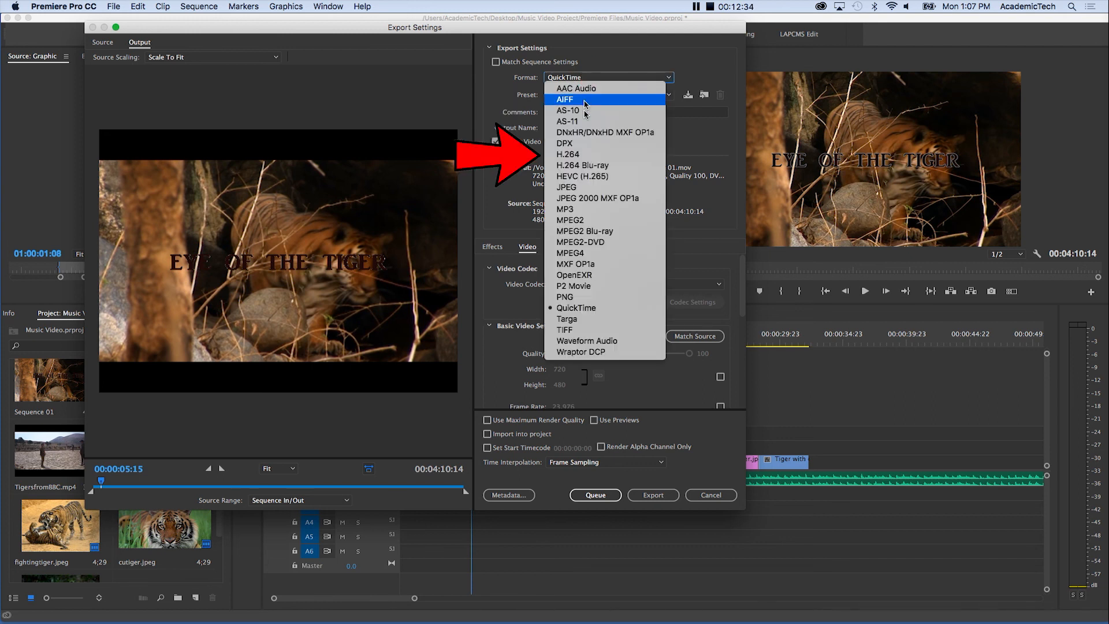
pyautogui.click(582, 154)
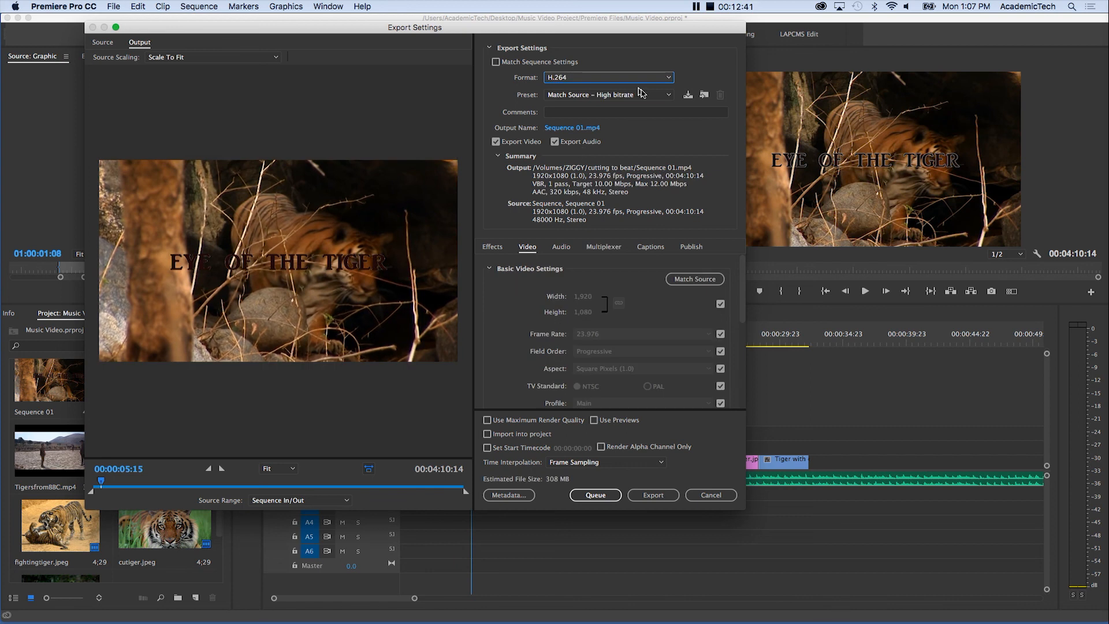
pyautogui.click(668, 96)
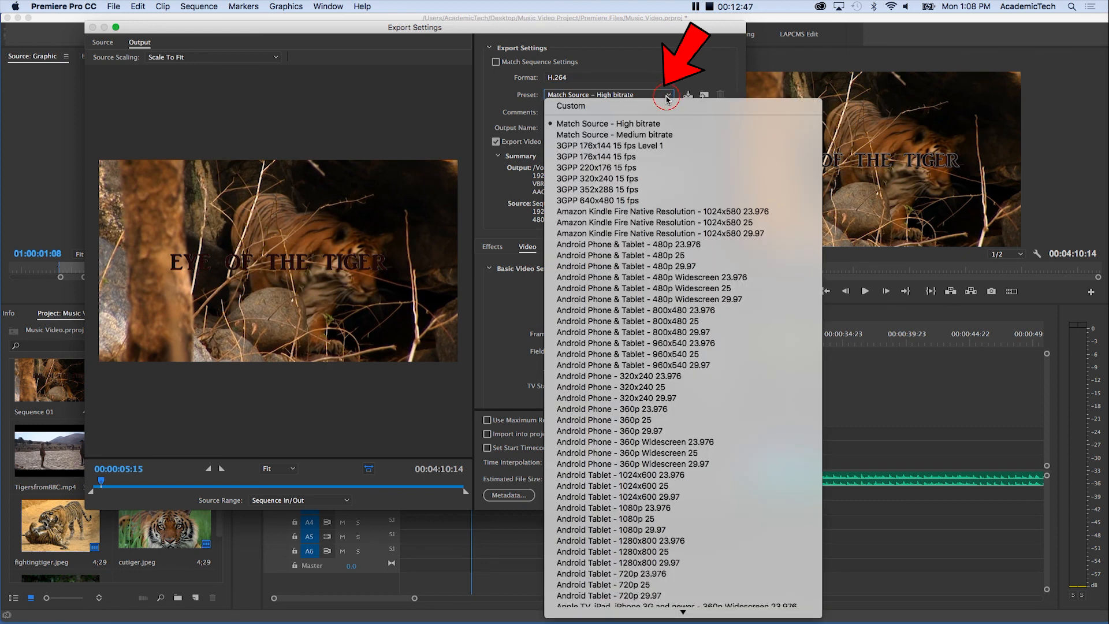
pyautogui.scroll(-10, 647, 381)
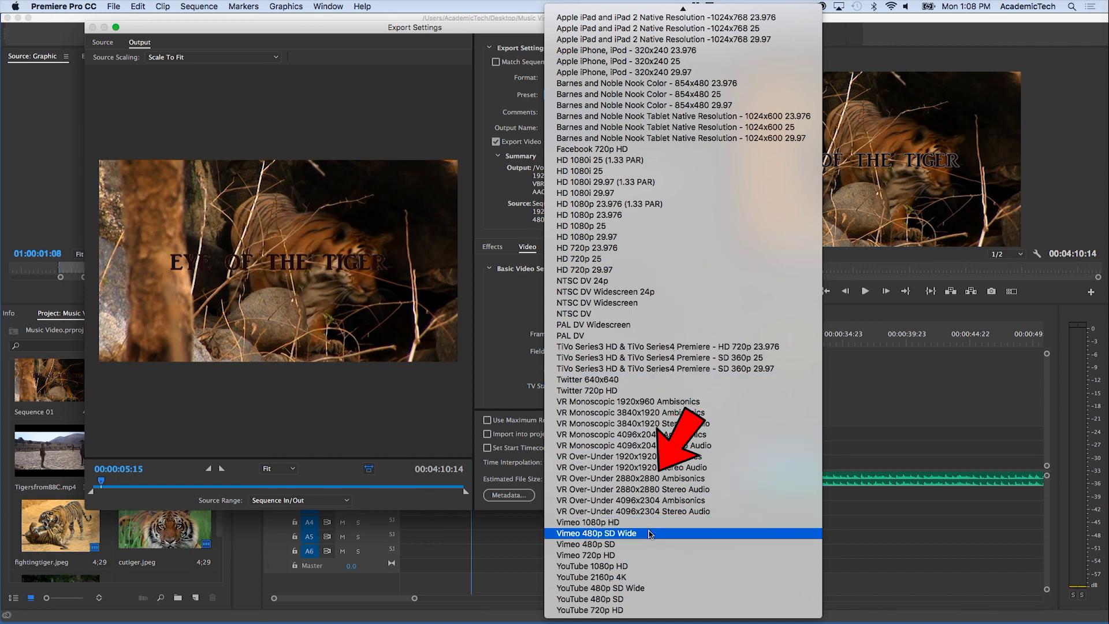
pyautogui.click(643, 567)
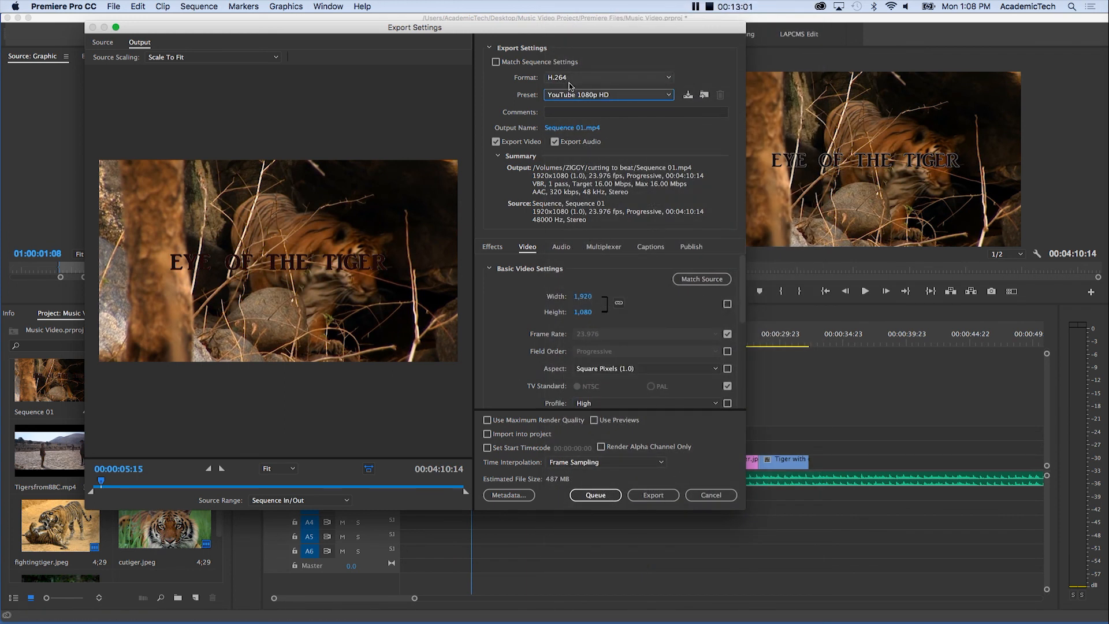
# Step: Name the export file "Music Video Final Export" and set its destination to the Music Video Project folder on the desktop
pyautogui.click(559, 128)
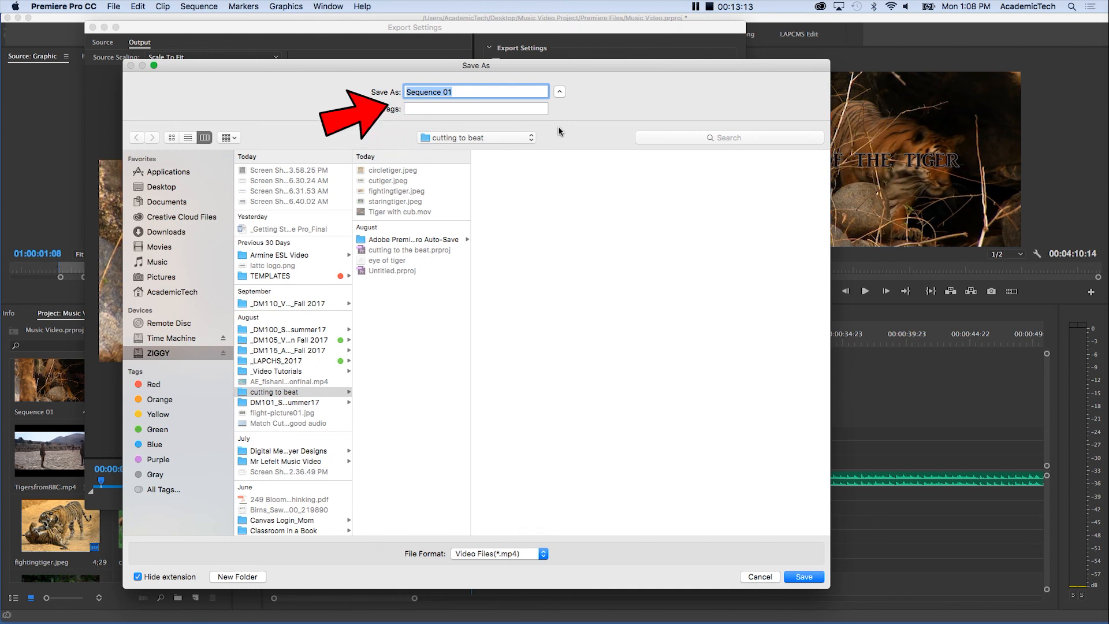
pyautogui.write('Music Video')
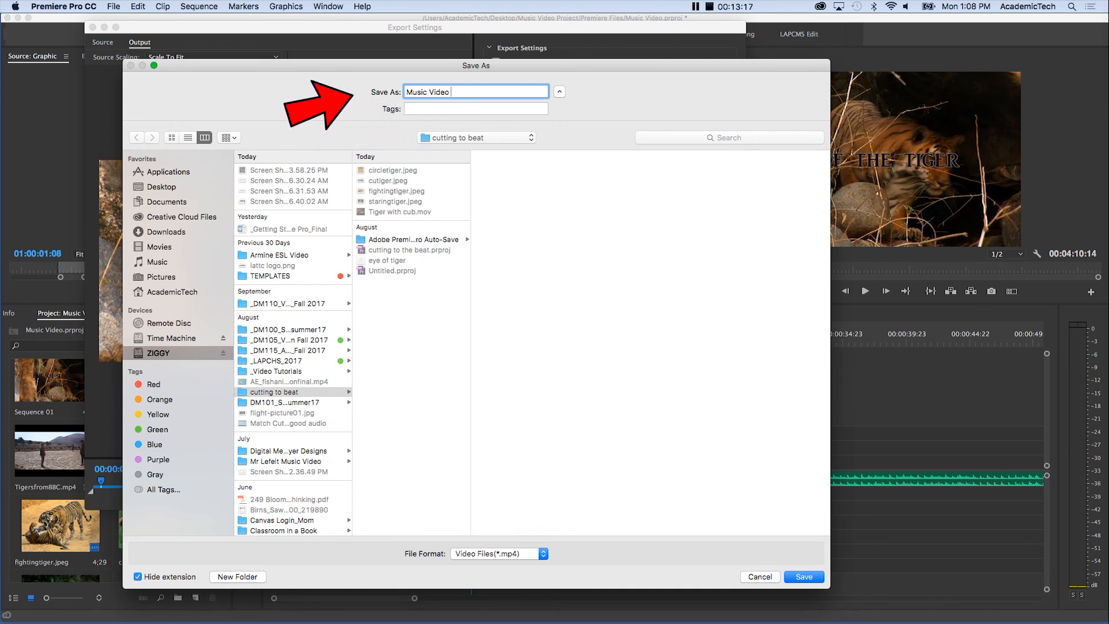
pyautogui.write(' Final Export')
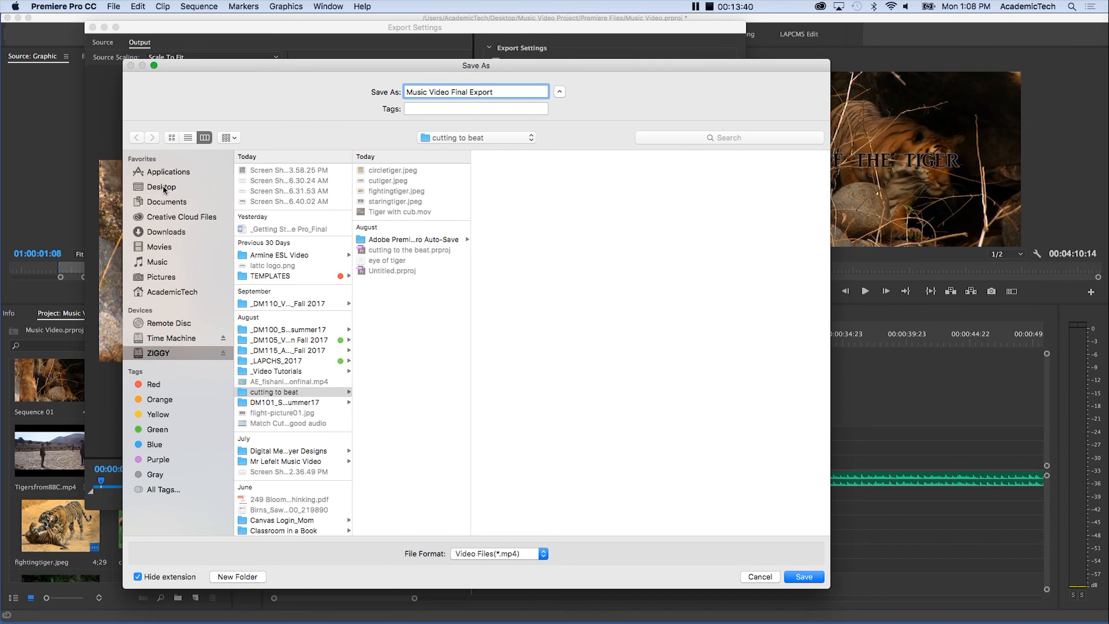
pyautogui.click(162, 187)
pyautogui.click(293, 171)
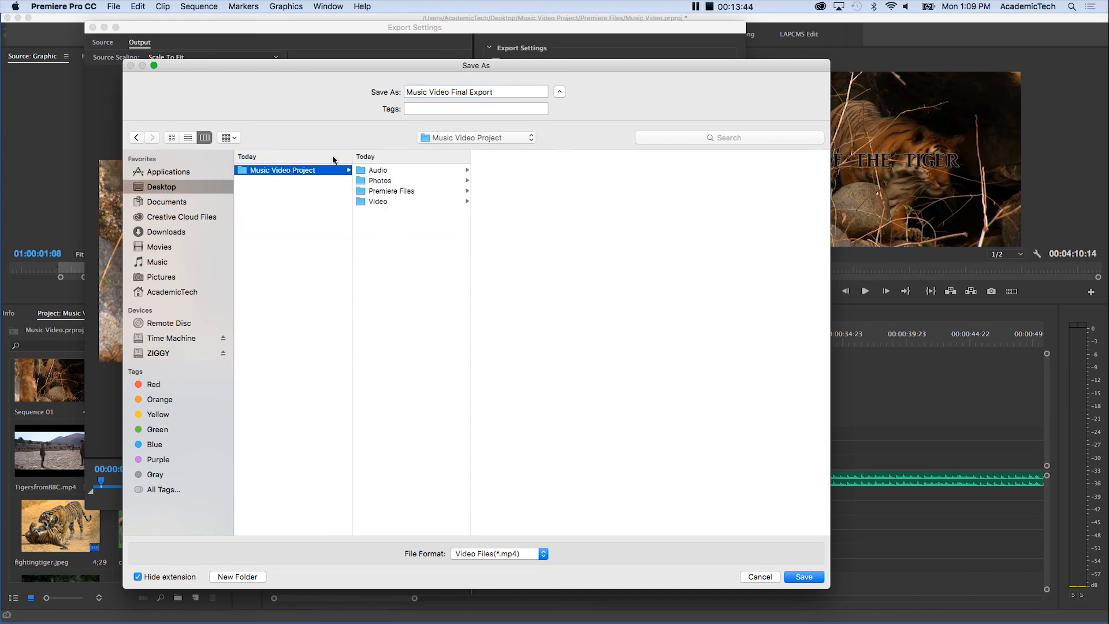
pyautogui.click(396, 190)
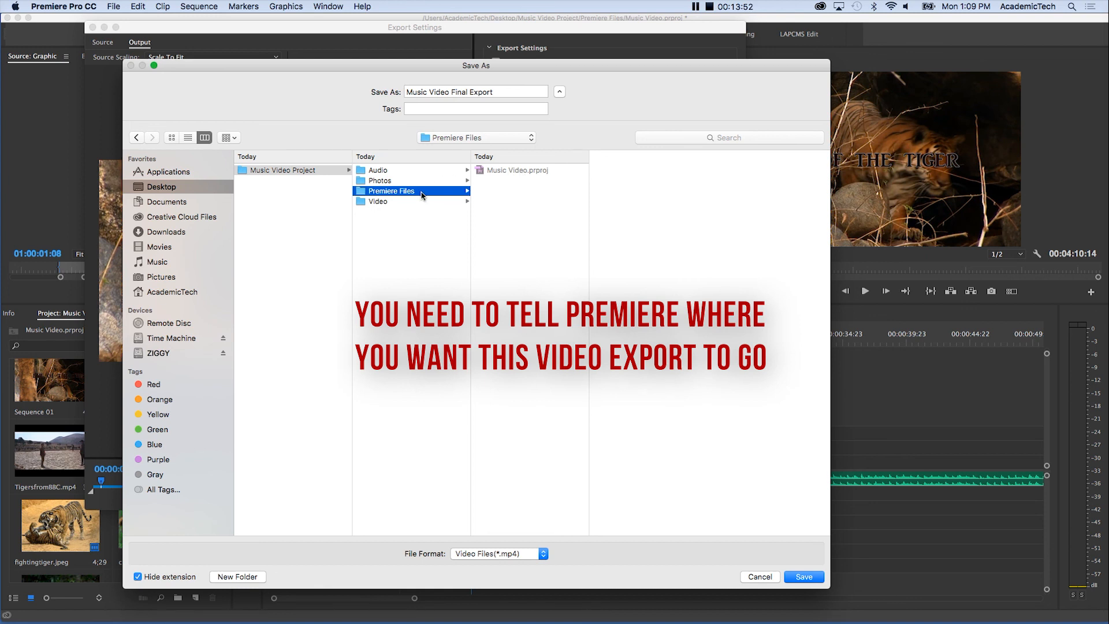
pyautogui.click(298, 169)
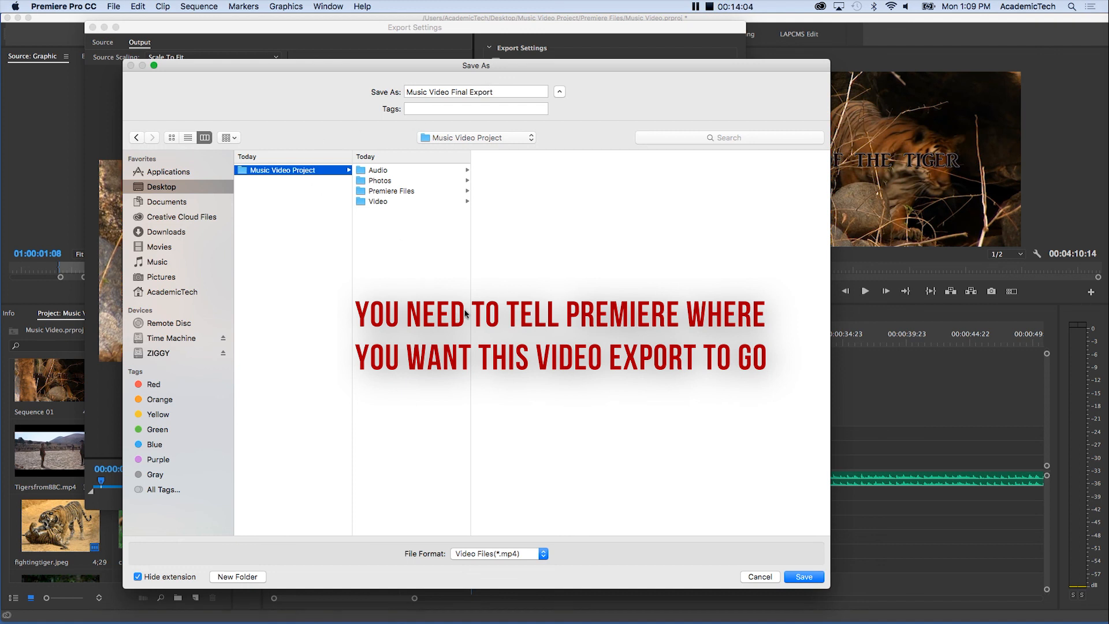
pyautogui.click(802, 576)
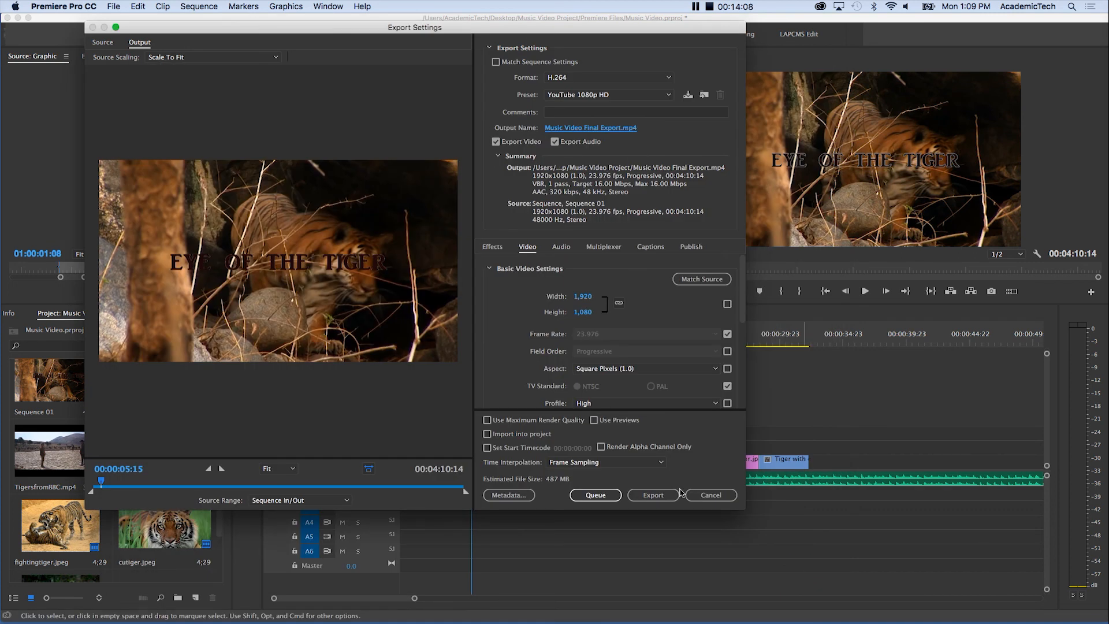
# Step: Start exporting Sequence 01 with the configured settings
pyautogui.click(670, 496)
pyautogui.click(656, 494)
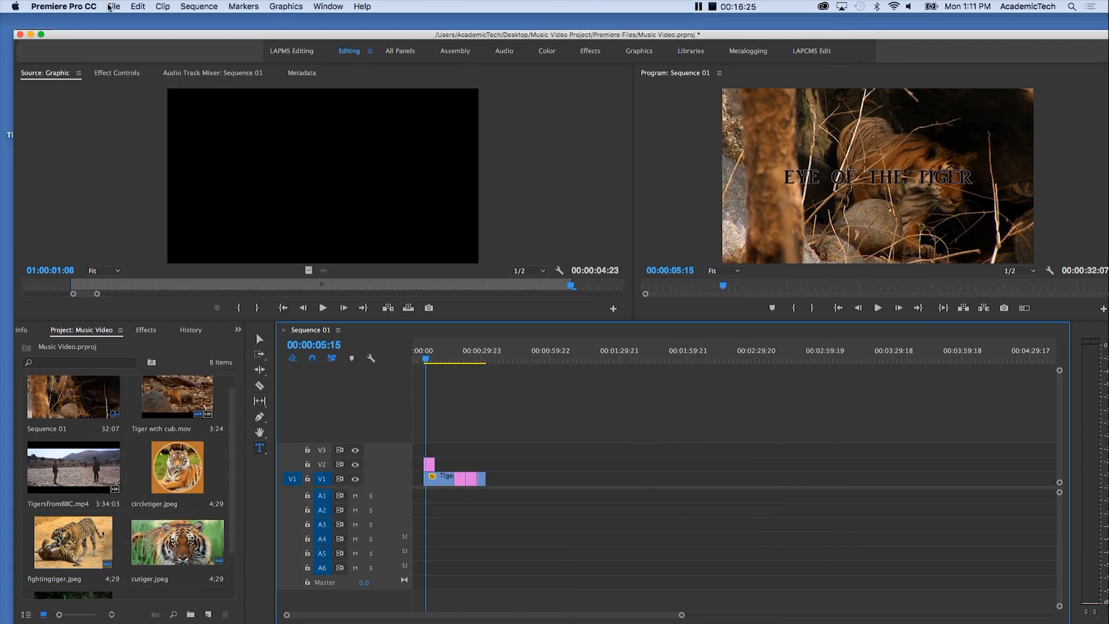
# Step: Save the Music Video project and quit Premiere Pro
pyautogui.click(113, 7)
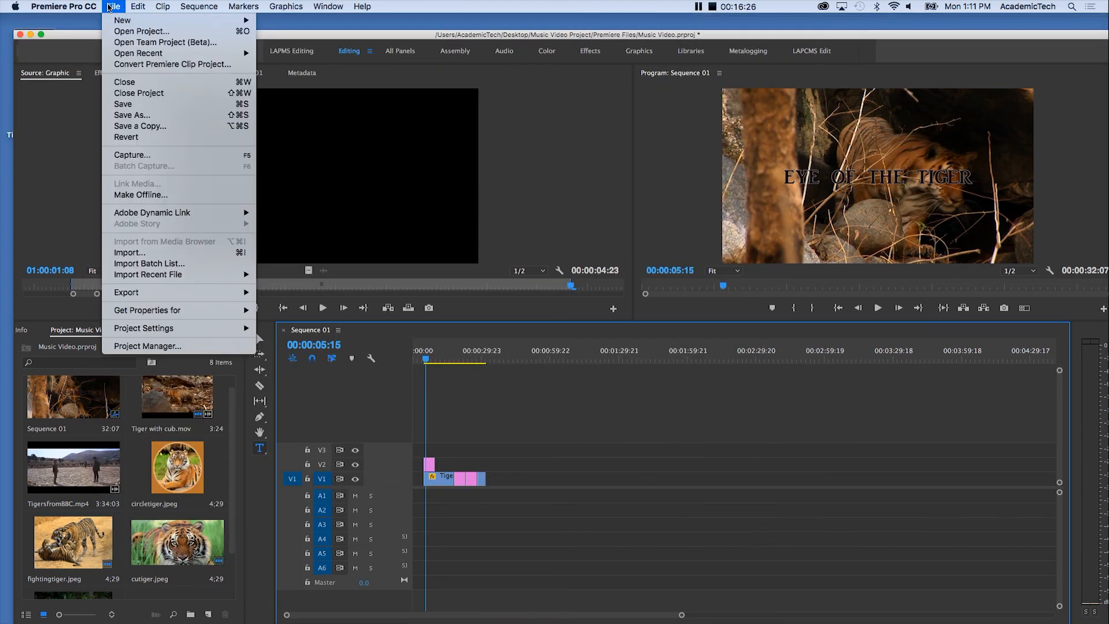
pyautogui.click(131, 105)
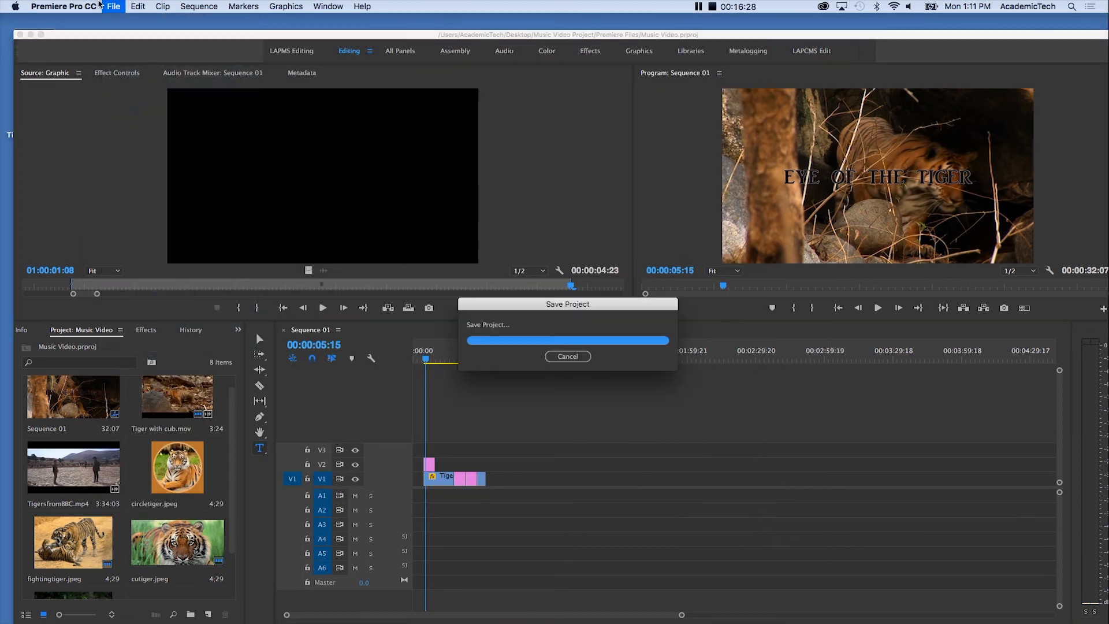
pyautogui.click(74, 6)
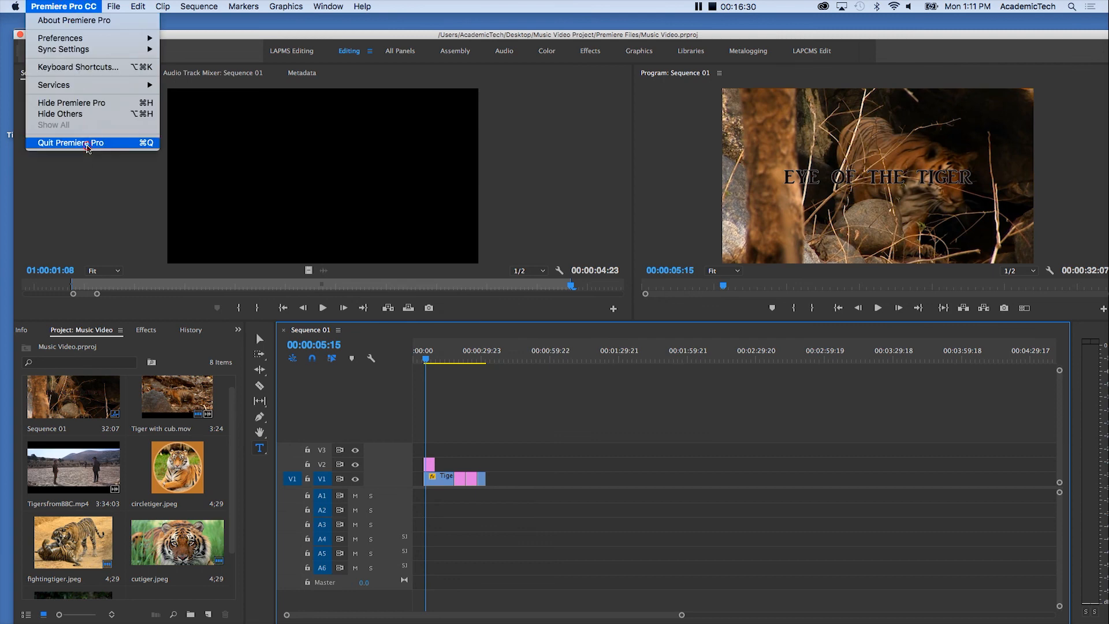
pyautogui.click(86, 142)
# Step: In Finder, open the Music Video Project folder on the desktop and view the details of Music Video Final Export.mp4
pyautogui.doubleClick(208, 149)
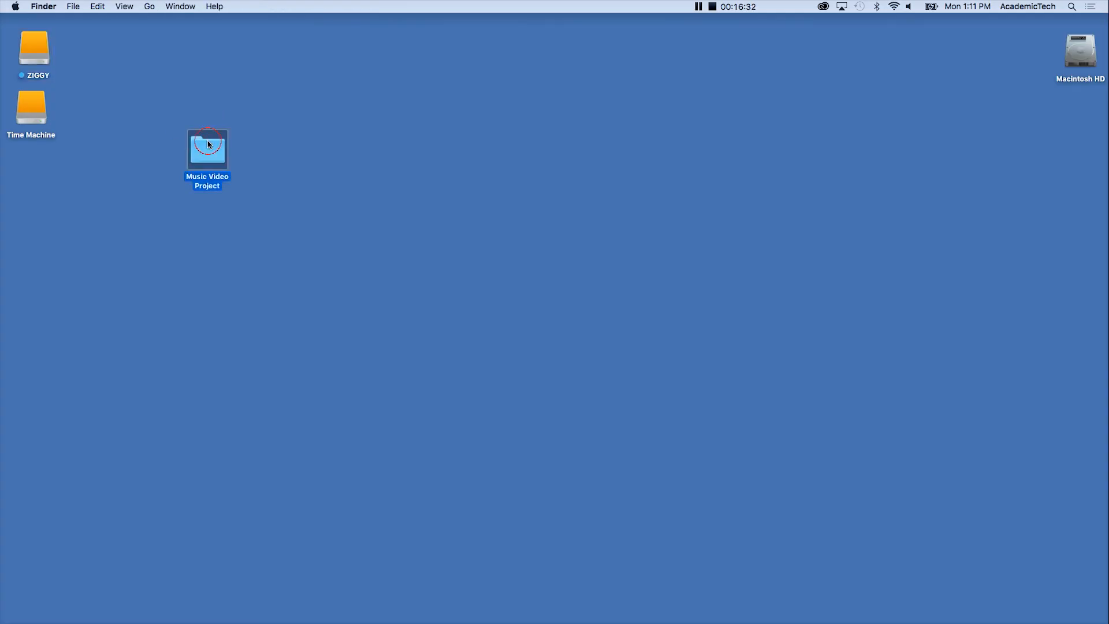
pyautogui.click(349, 122)
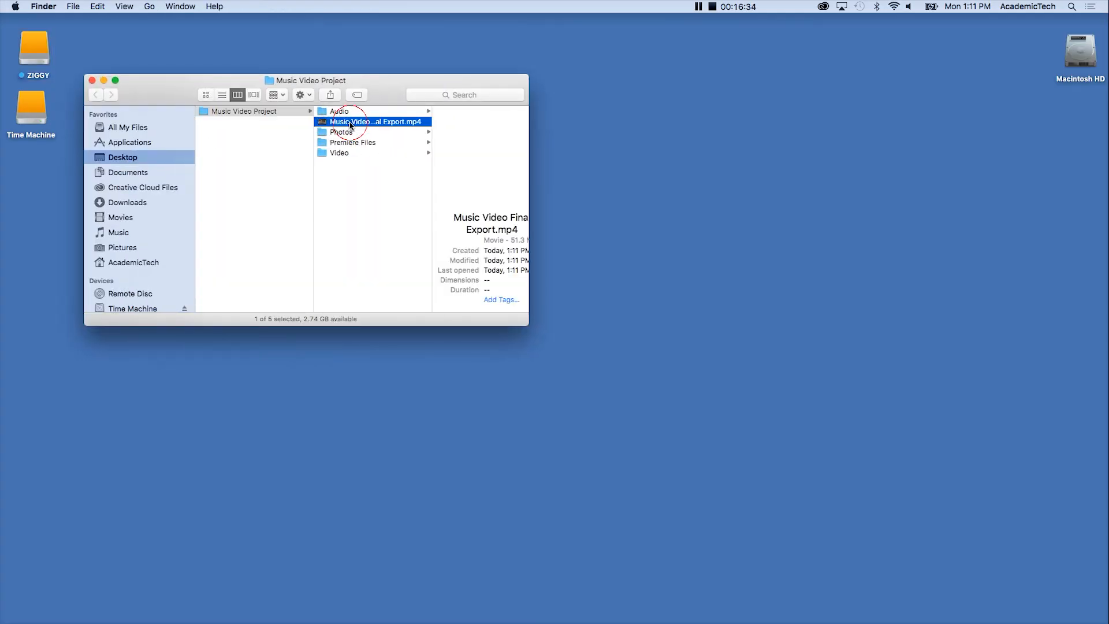
pyautogui.click(316, 192)
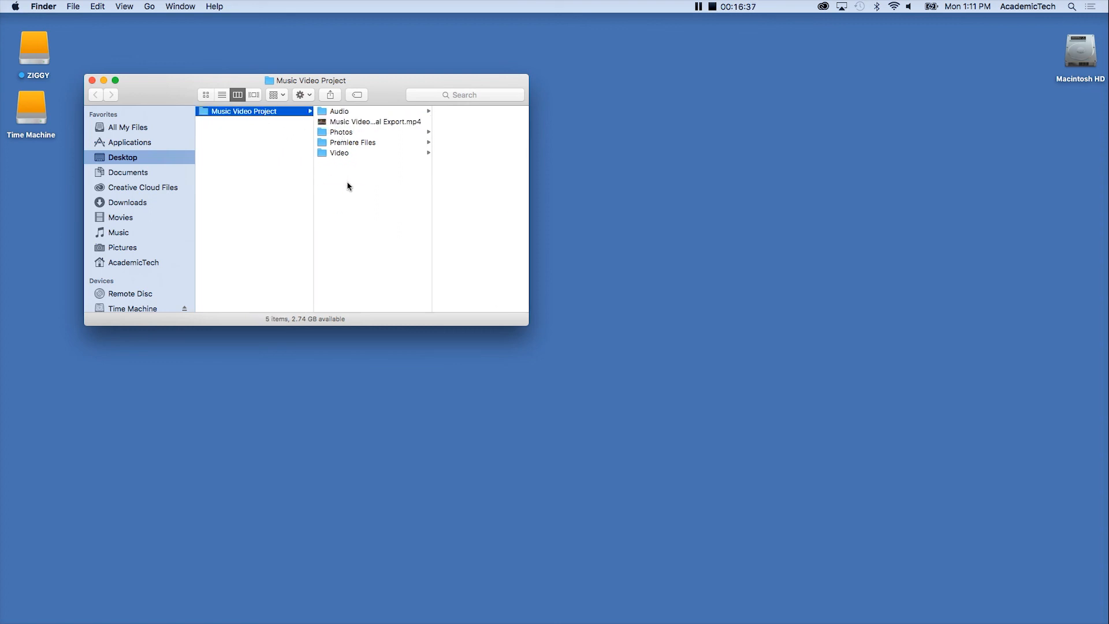
pyautogui.click(345, 122)
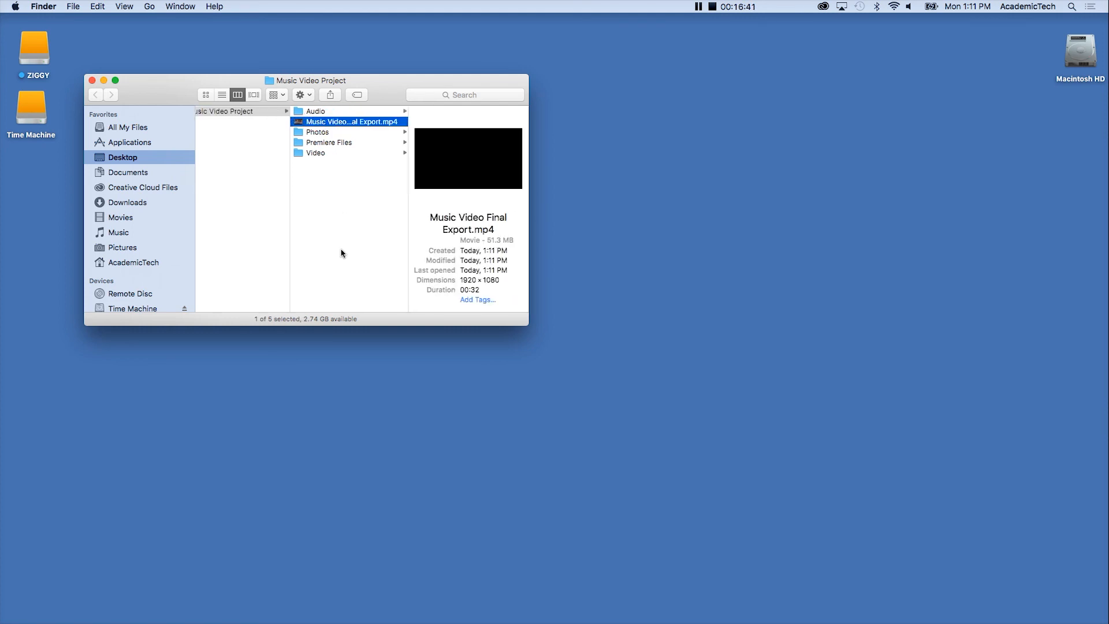